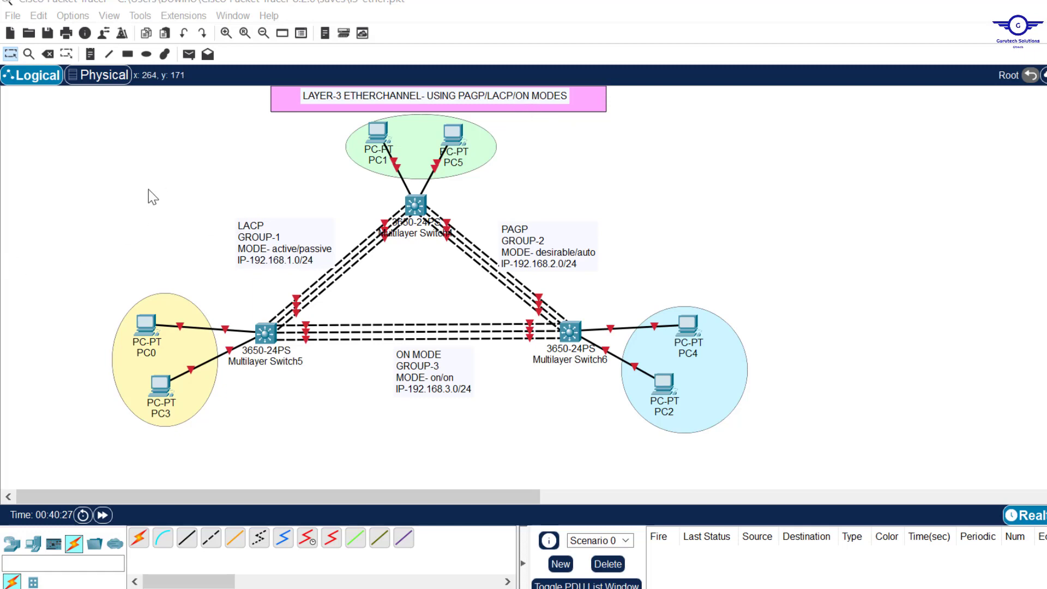
left_click_drag(62, 168, 754, 469)
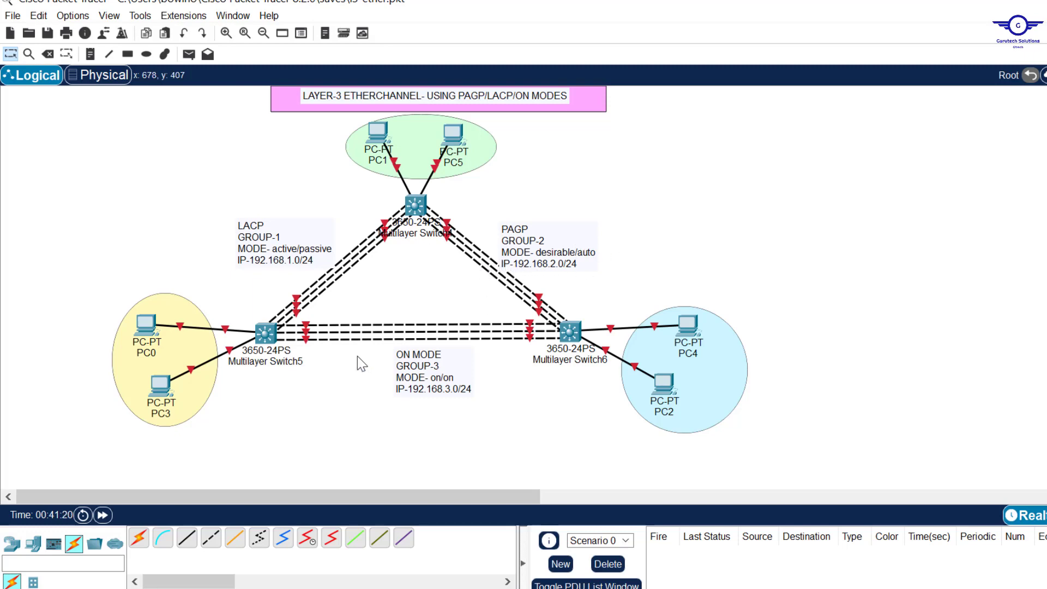
left_click_drag(342, 350, 524, 419)
left_click(822, 292)
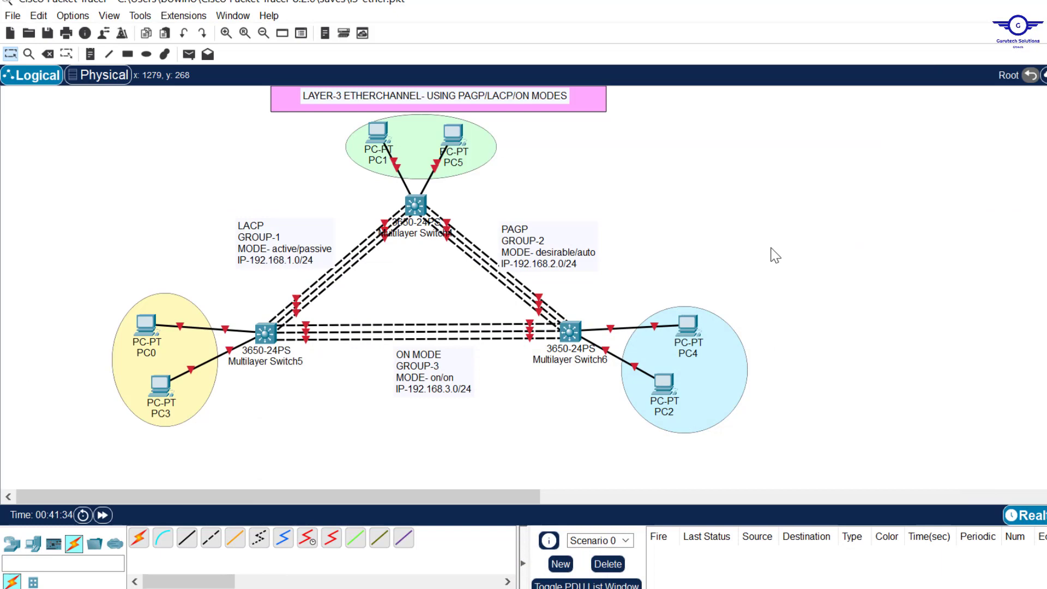
- Review config-guide.txt in Notepad, checking which switch model to choose and the step on powering on the multilayer switches
left_click(714, 585)
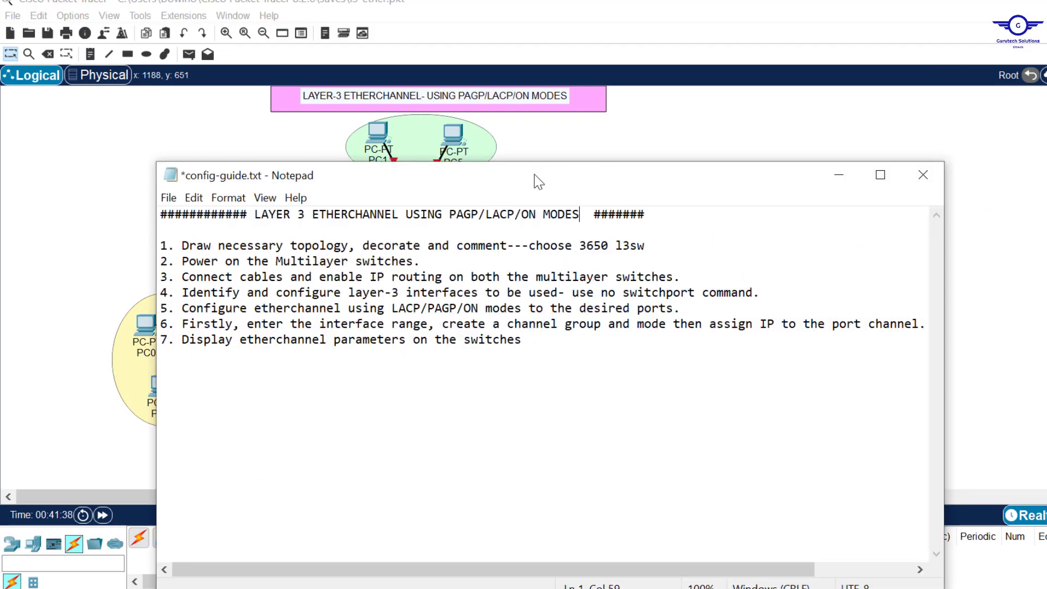
left_click_drag(535, 176, 568, 356)
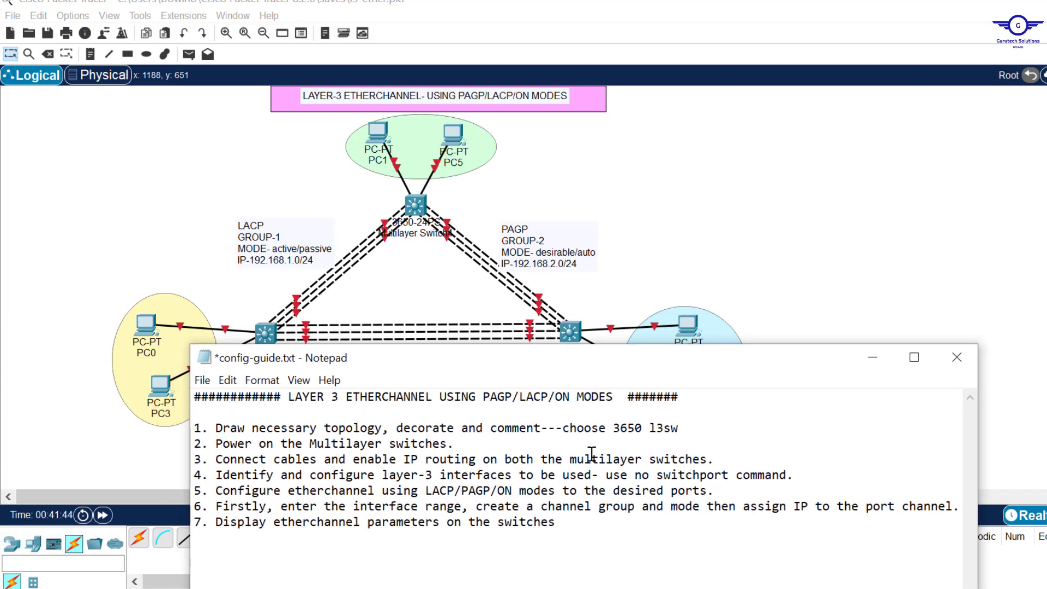
left_click_drag(691, 432, 567, 432)
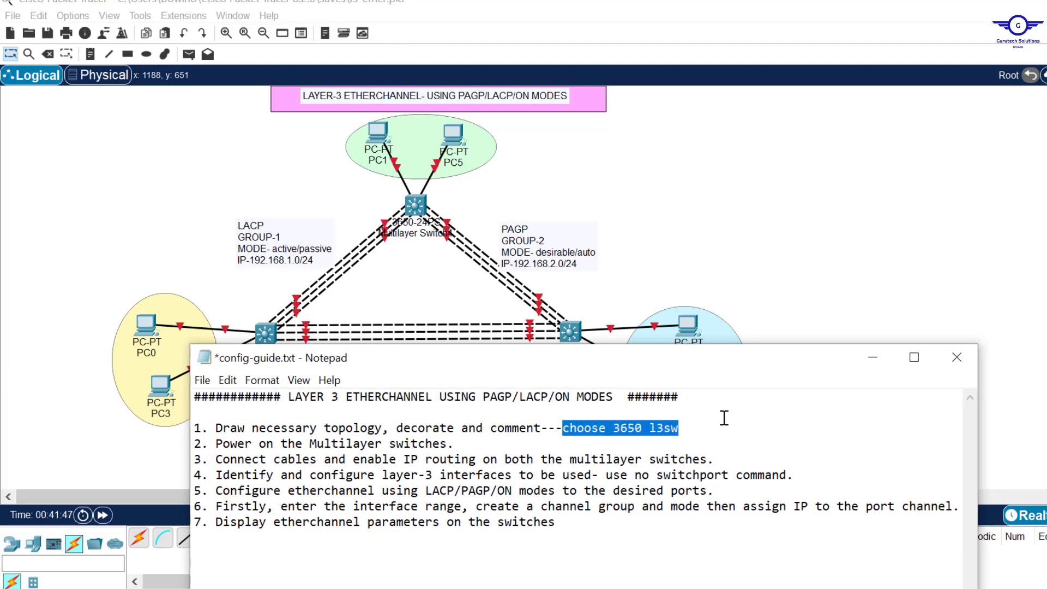
left_click(774, 219)
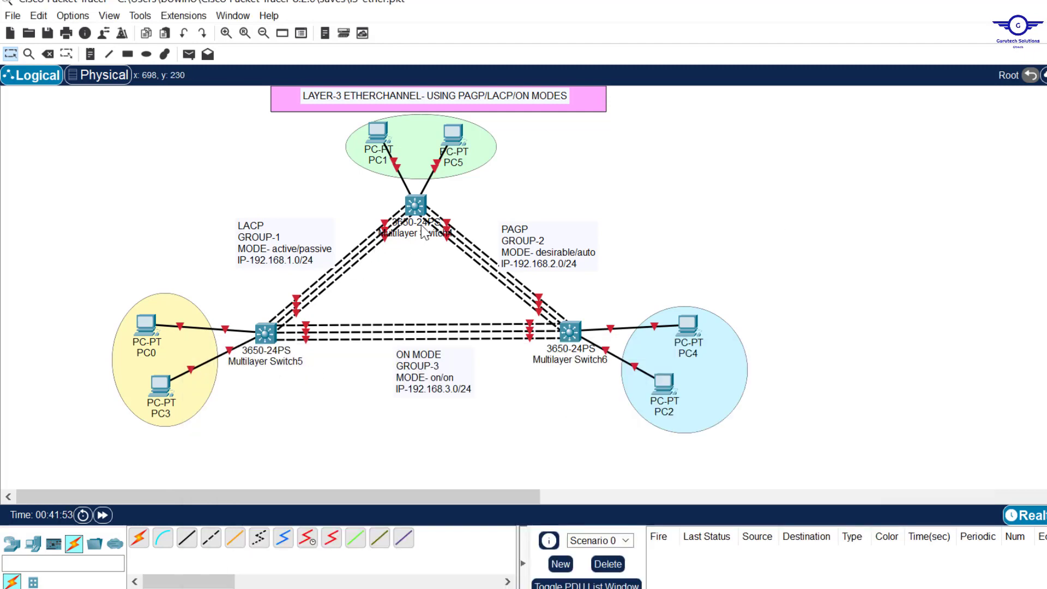
key("alt+Tab")
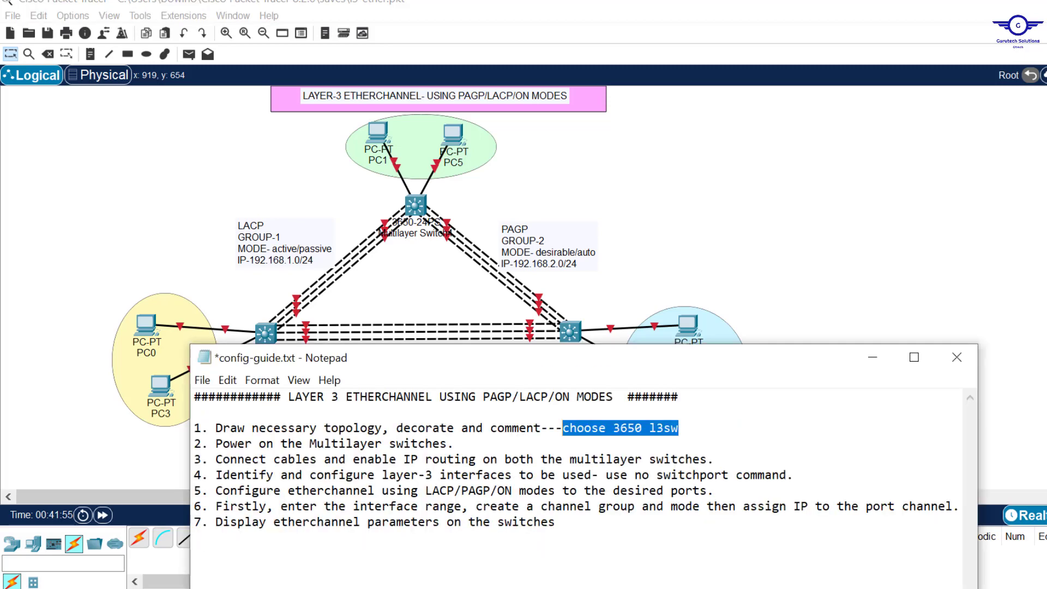
left_click_drag(498, 358, 353, 414)
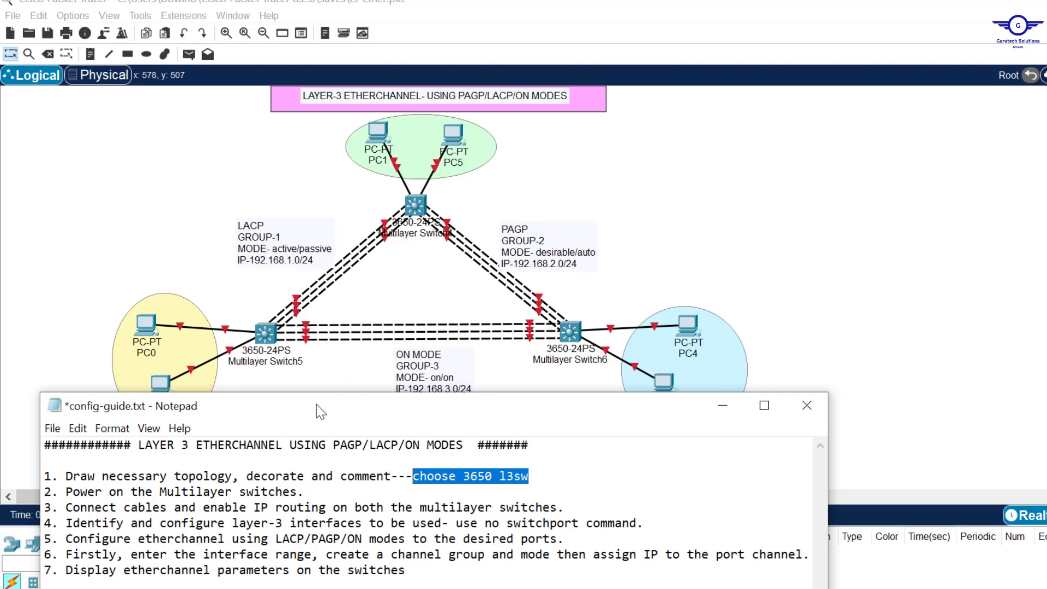
left_click_drag(305, 403, 502, 200)
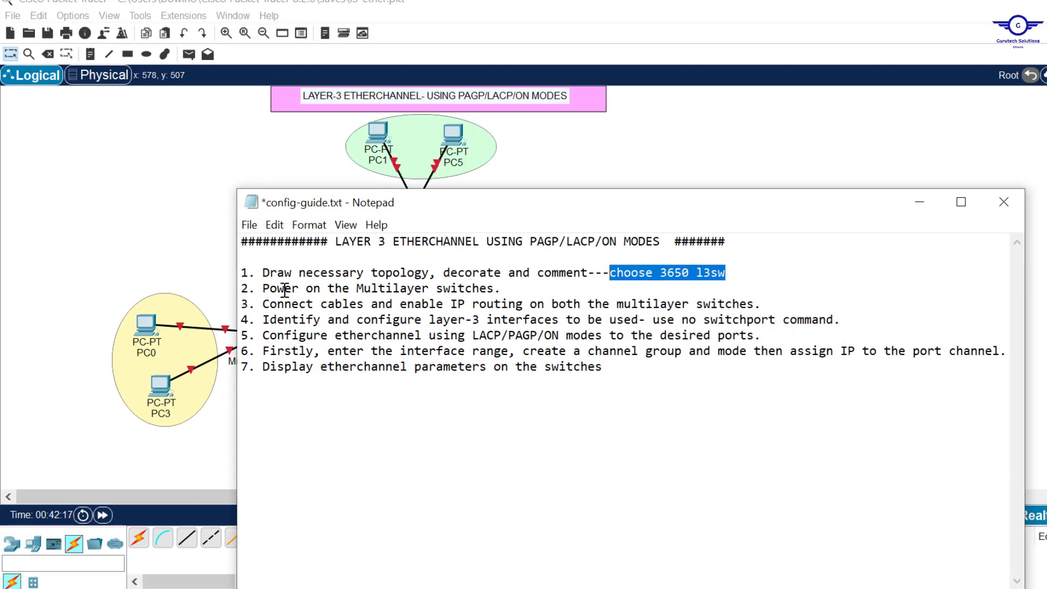
left_click(511, 288)
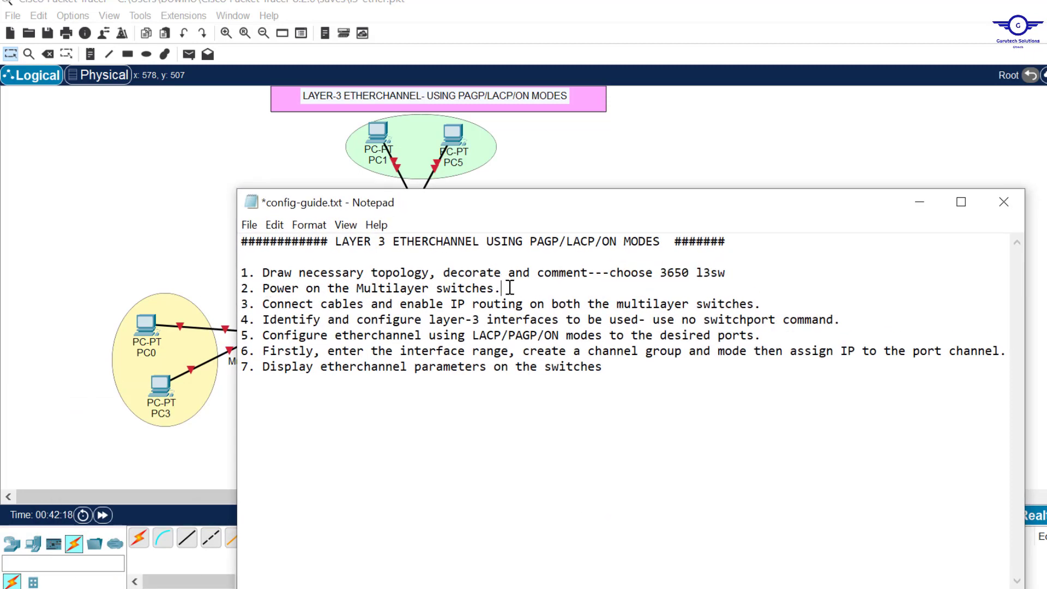
left_click(241, 288, "shift")
left_click(671, 149)
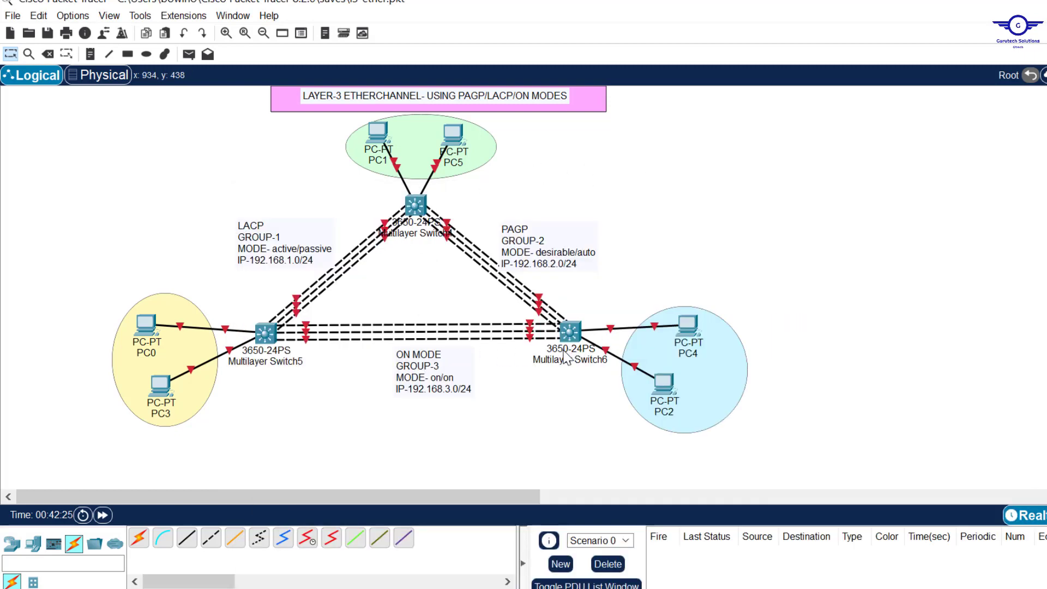
- Install an AC-POWER-SUPPLY module in the empty power bay of Multilayer Switch6
left_click(571, 329)
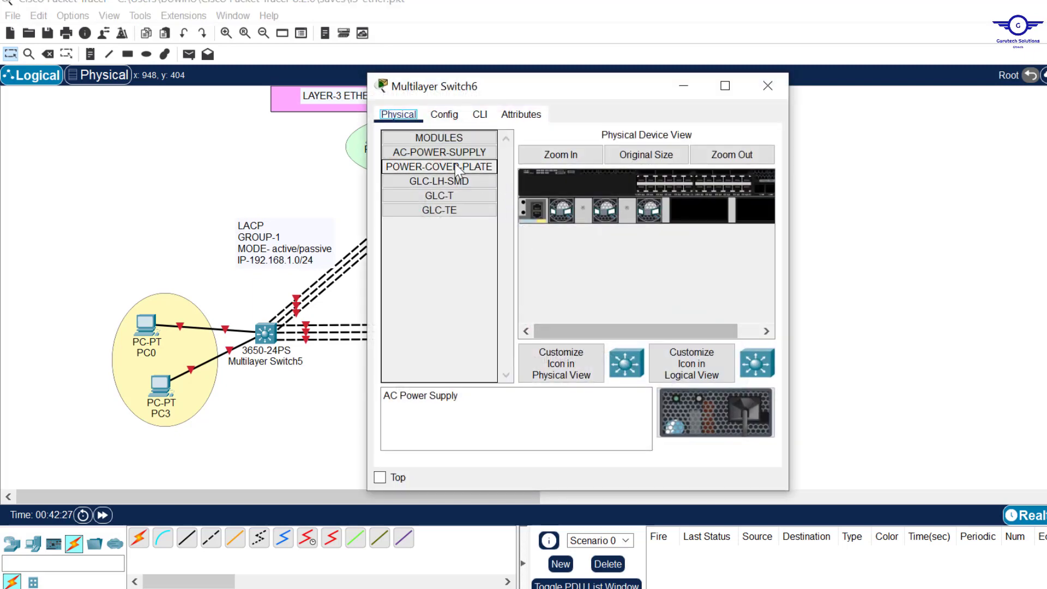
left_click_drag(439, 152, 695, 208)
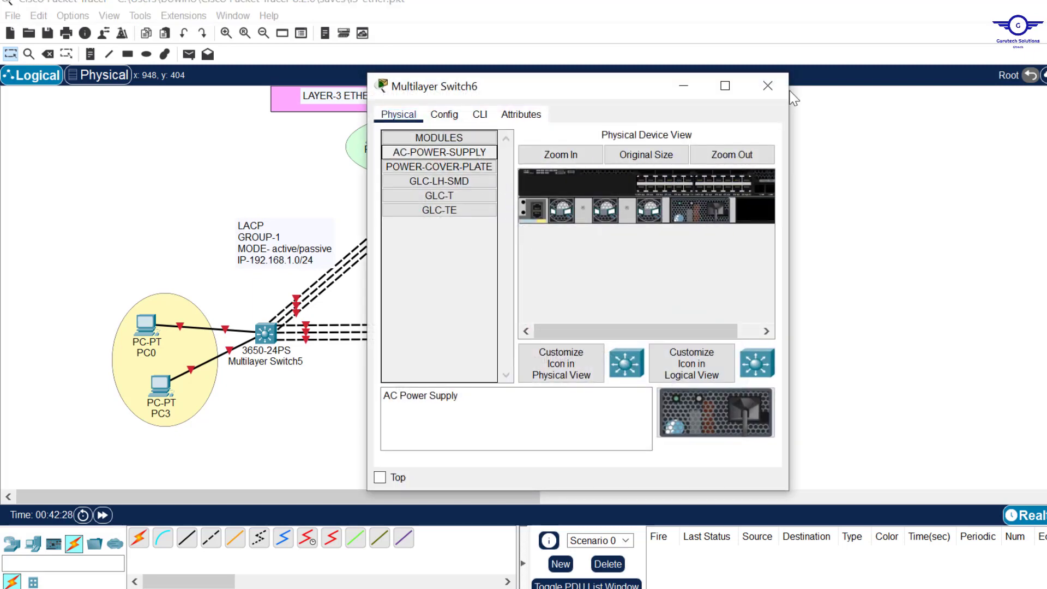
left_click(768, 85)
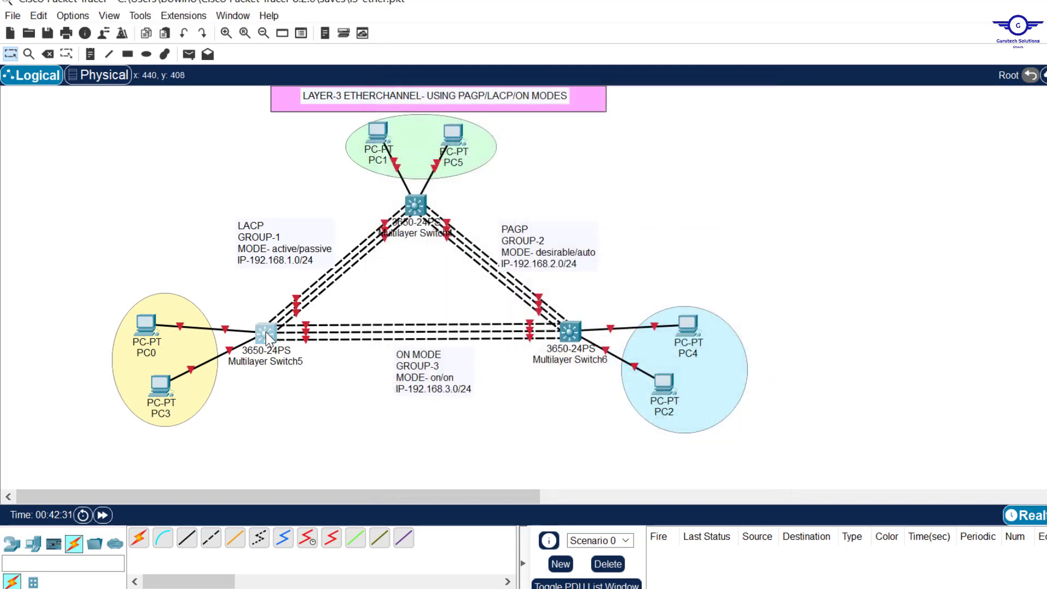
- Install an AC-POWER-SUPPLY module in the empty power bay of Multilayer Switch5
left_click(265, 333)
left_click(450, 151)
left_click_drag(450, 150, 711, 214)
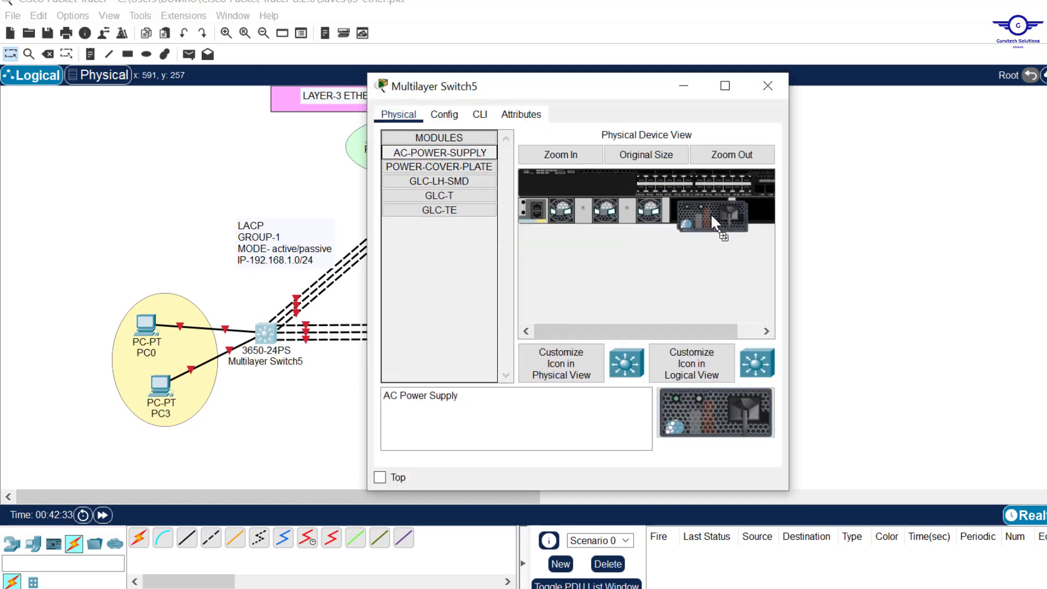
left_click(767, 86)
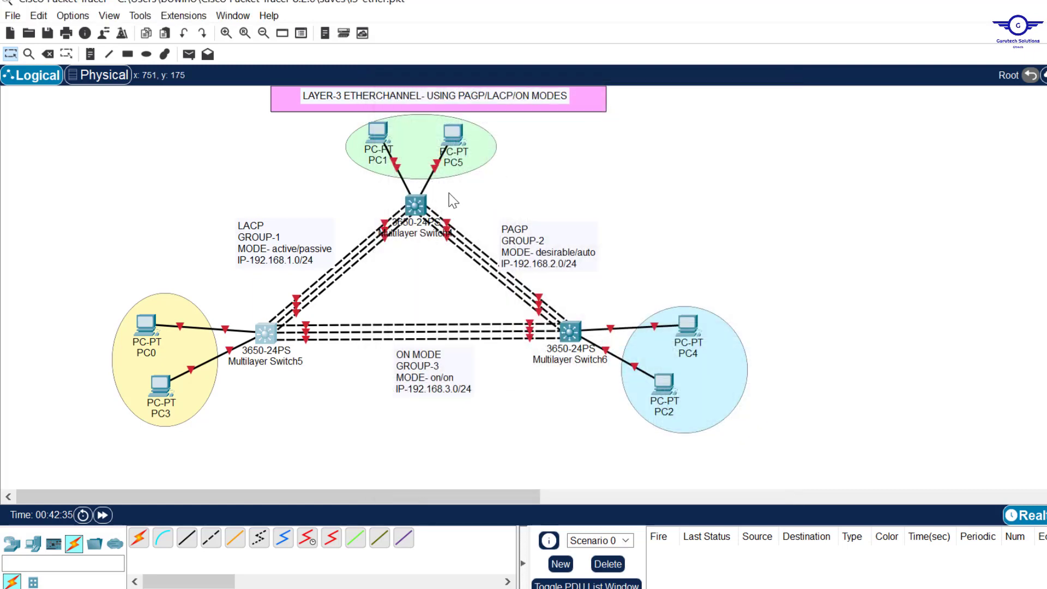
- Install an AC-POWER-SUPPLY module in the empty power bay of Multilayer Switch4
left_click(419, 204)
left_click_drag(440, 152, 700, 207)
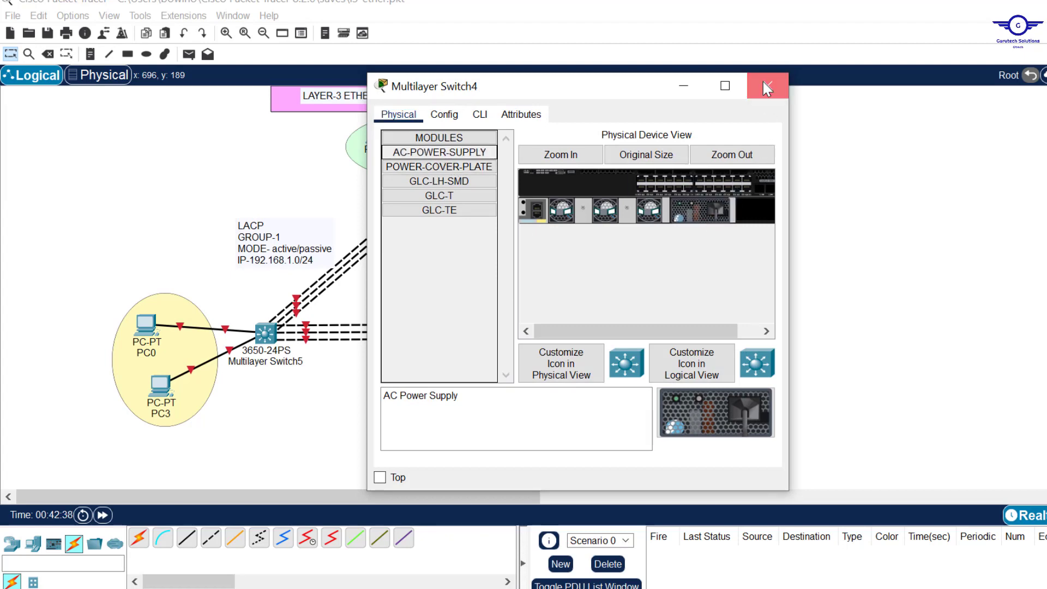
left_click(766, 85)
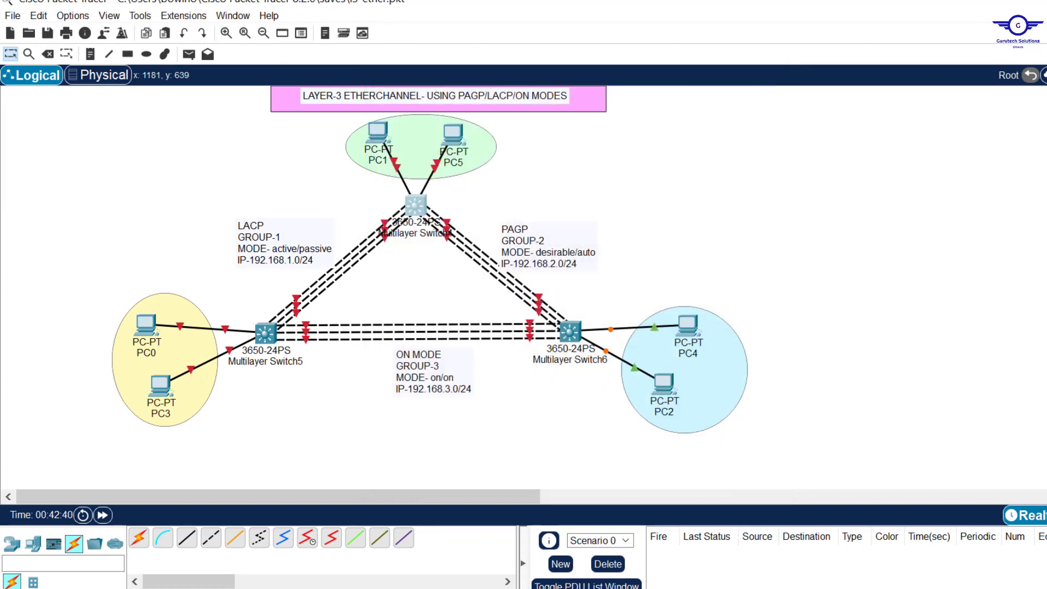
- Check the Notepad configuration guide's step on connecting cables and enabling IP routing against the topology
key("alt+Tab")
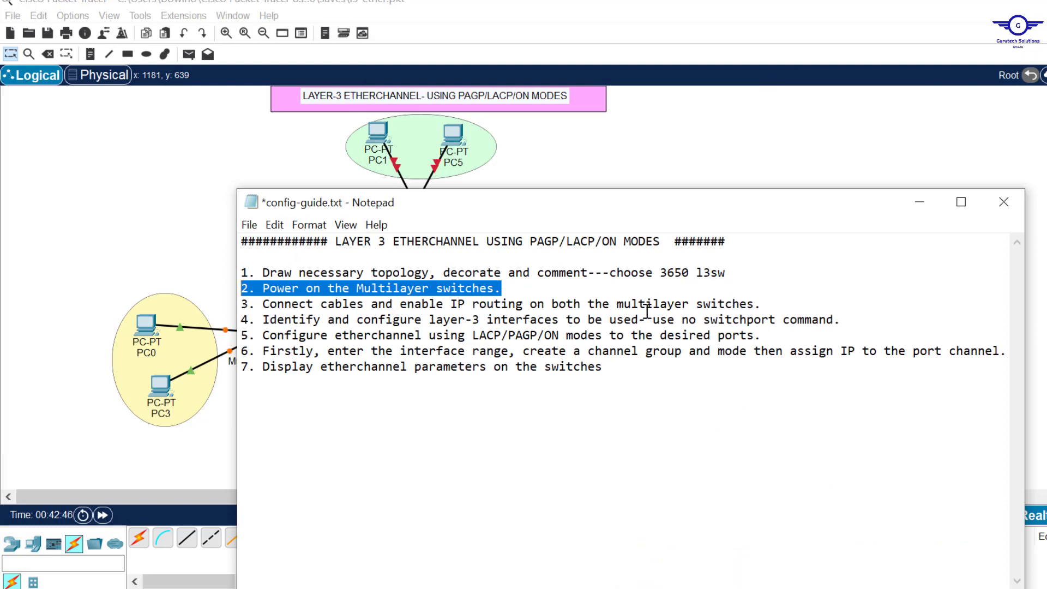
left_click(711, 166)
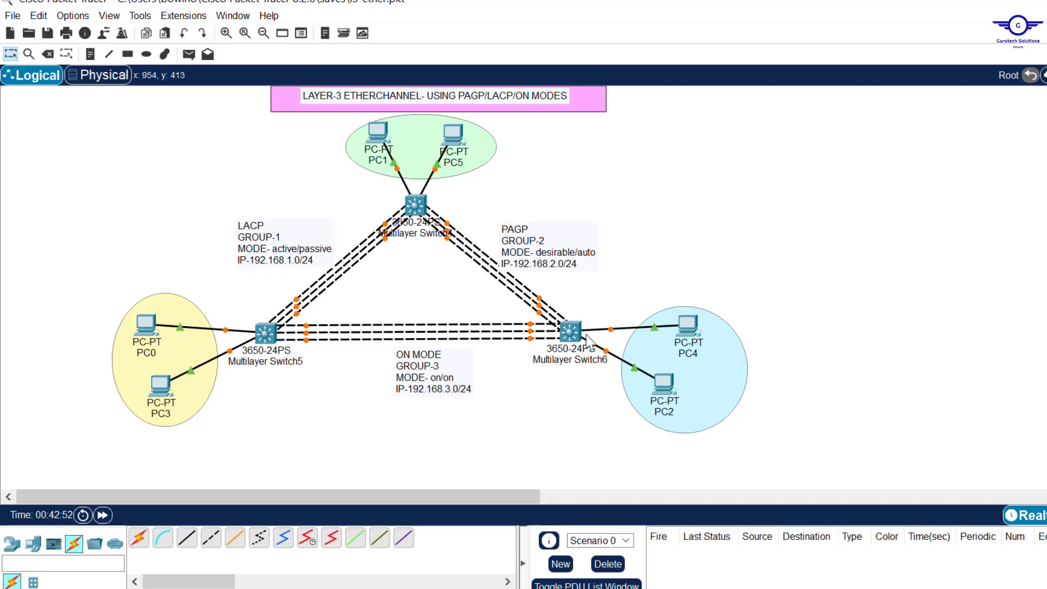
key("alt+Tab")
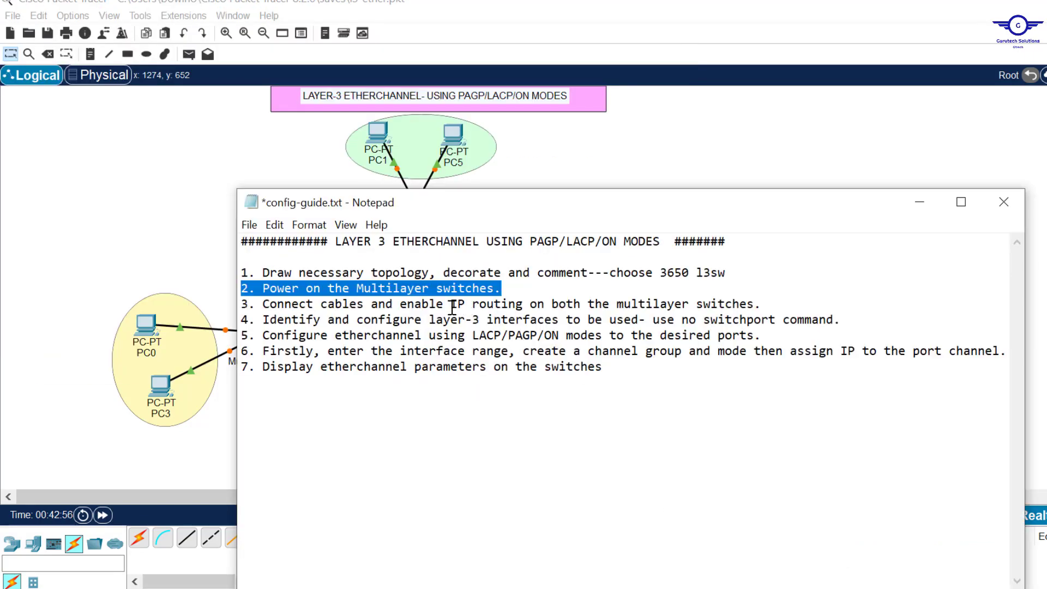
left_click_drag(452, 307, 525, 310)
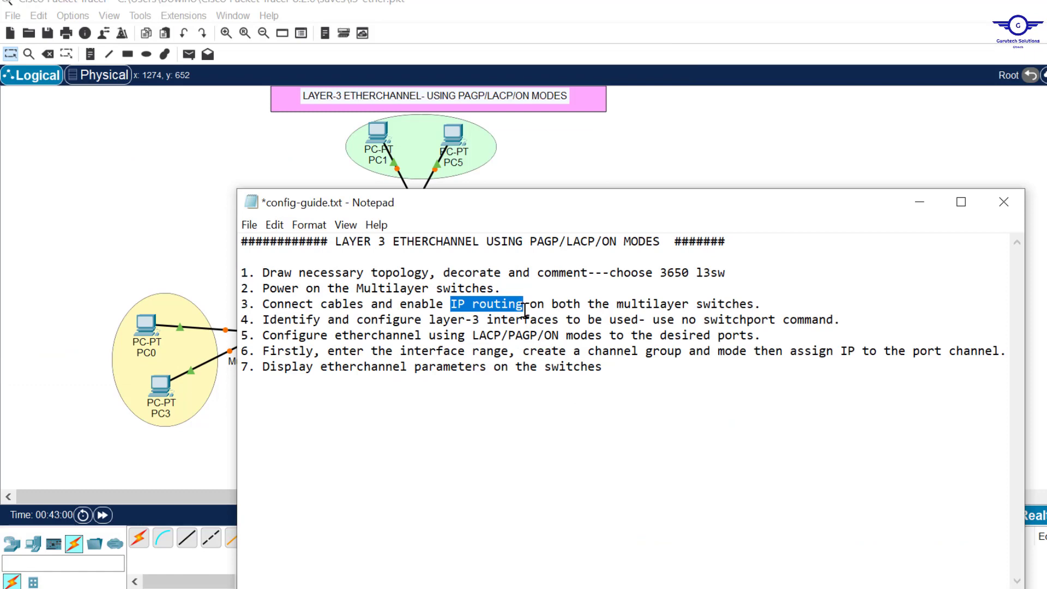
left_click(686, 146)
- Open the command line of Multilayer Switch4 and answer NO to the initial configuration dialog
left_click(417, 206)
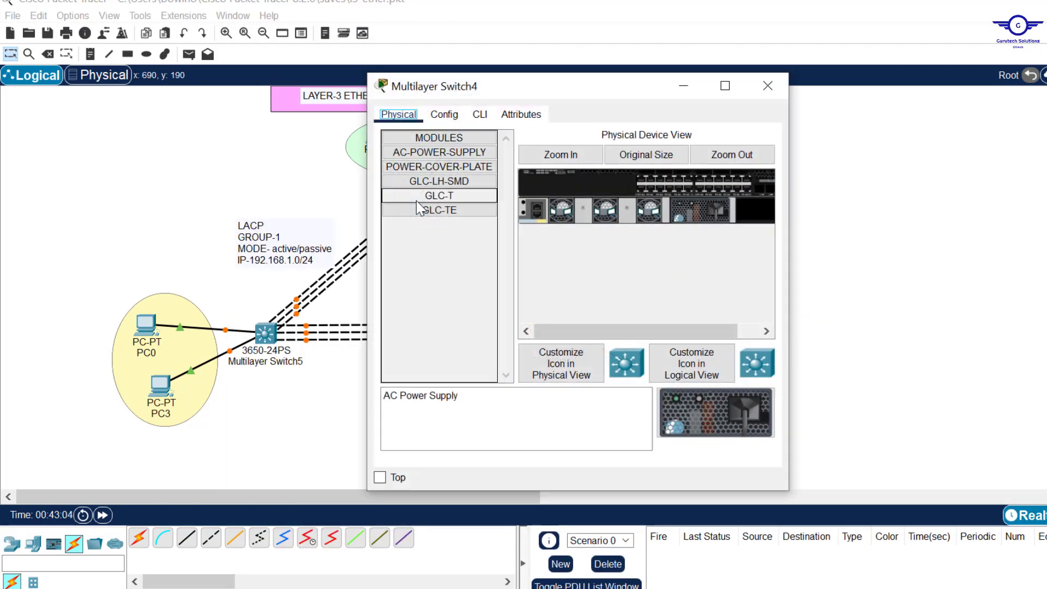
left_click(480, 114)
key("Return")
key("Return")
key("Return")
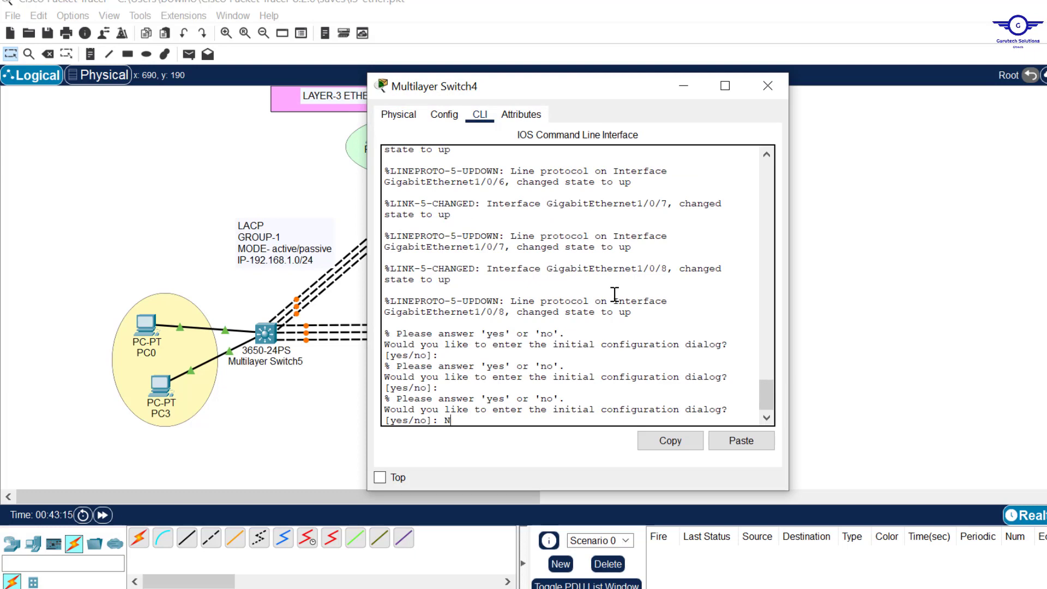
type("NO")
key("Return")
key("Return")
key("Return")
key("Return")
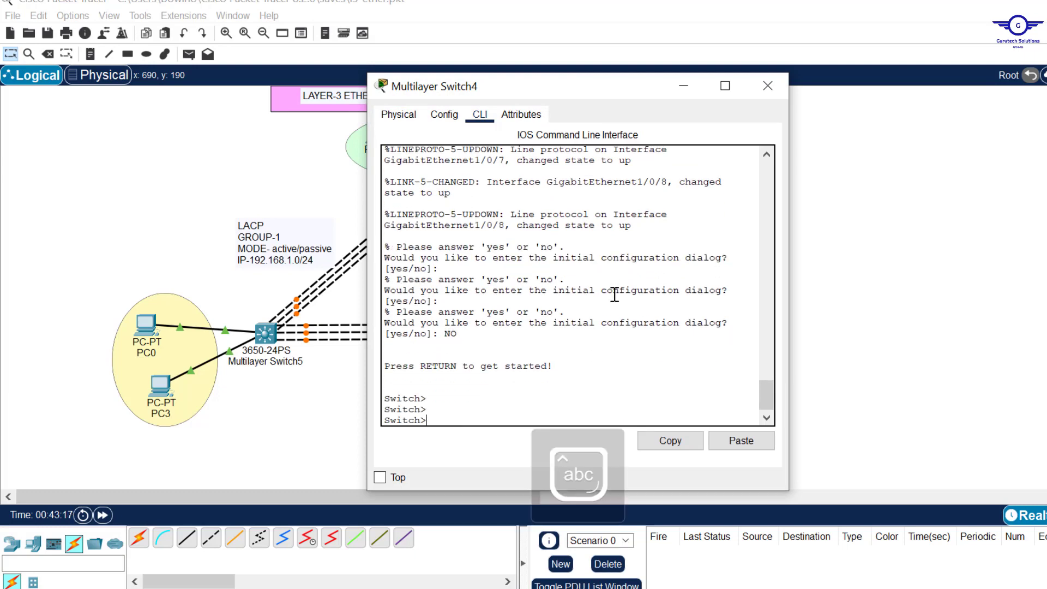
- Enter privileged mode with en and global configuration mode with conf t on Multilayer Switch4
type("en")
key("Return")
key("Return")
key("Return")
type("ch#con")
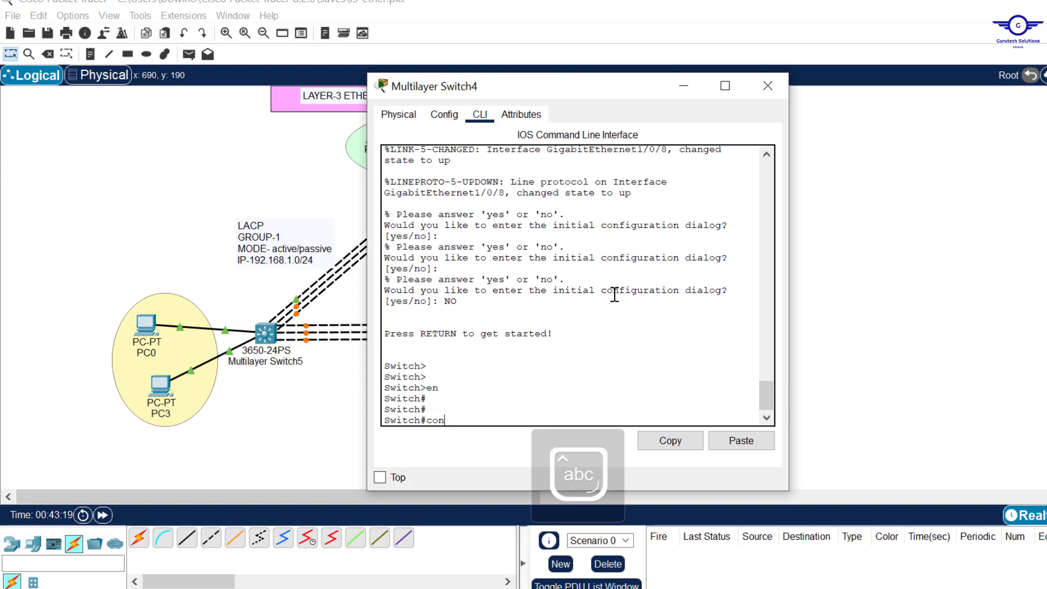
type("f t")
key("Return")
key("Return")
key("Return")
key("Return")
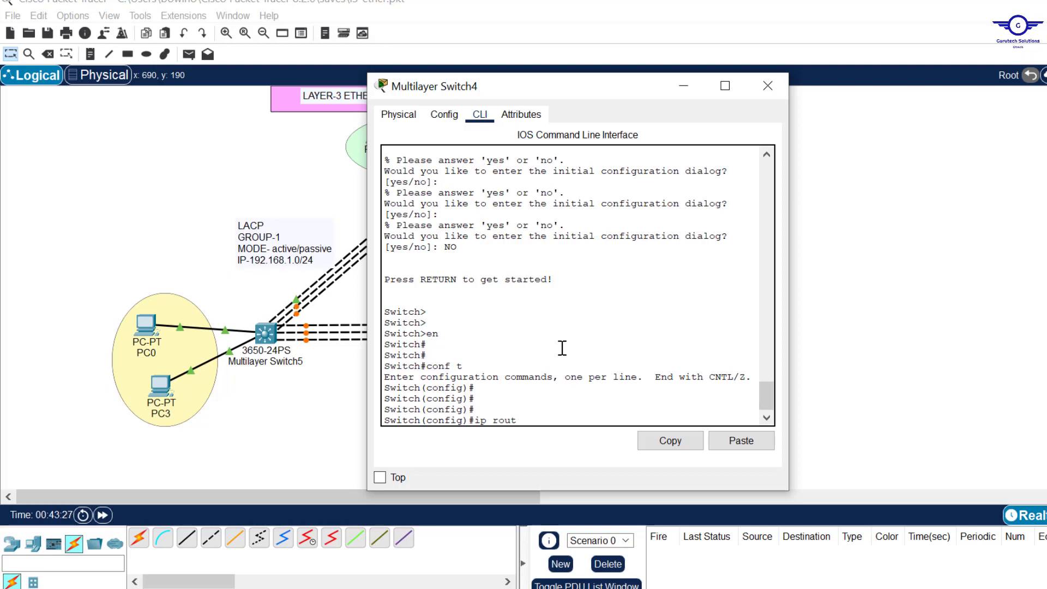
- Enable routing on Multilayer Switch4 with the ip routing command and close its window
key("Return")
key("Return")
key("Return")
key("Return")
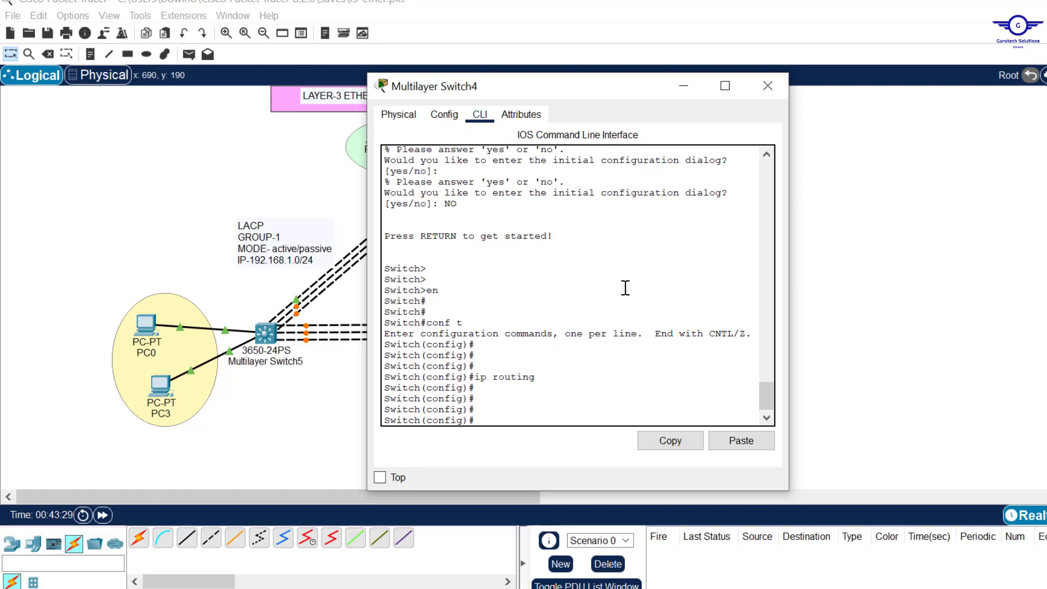
left_click(767, 86)
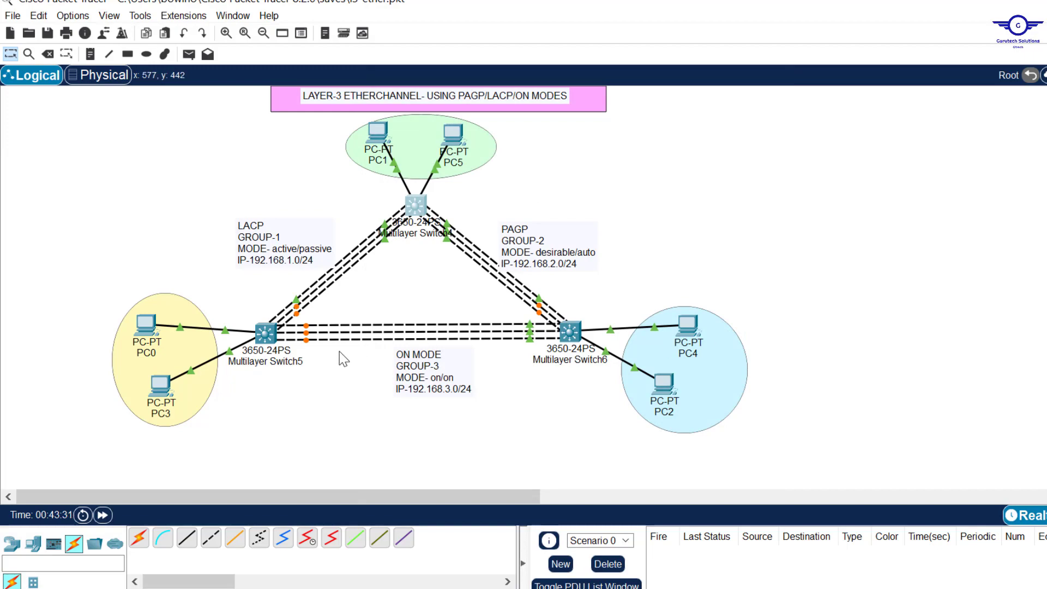
- On Multilayer Switch5, decline the initial configuration dialog and enable ip routing from global configuration mode
left_click(265, 332)
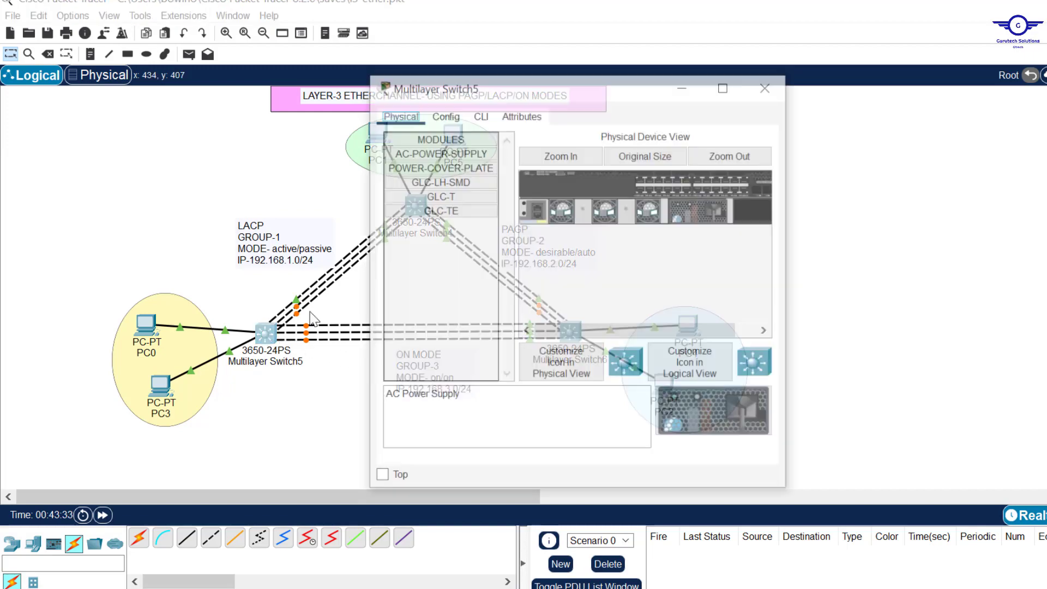
left_click(480, 113)
type("no    en conf t ip routing")
left_click(767, 86)
- On Multilayer Switch6, decline the initial configuration dialog and enable ip routing from global configuration mode
left_click(480, 245)
left_click(480, 114)
type("en   no    en   conf t   ")
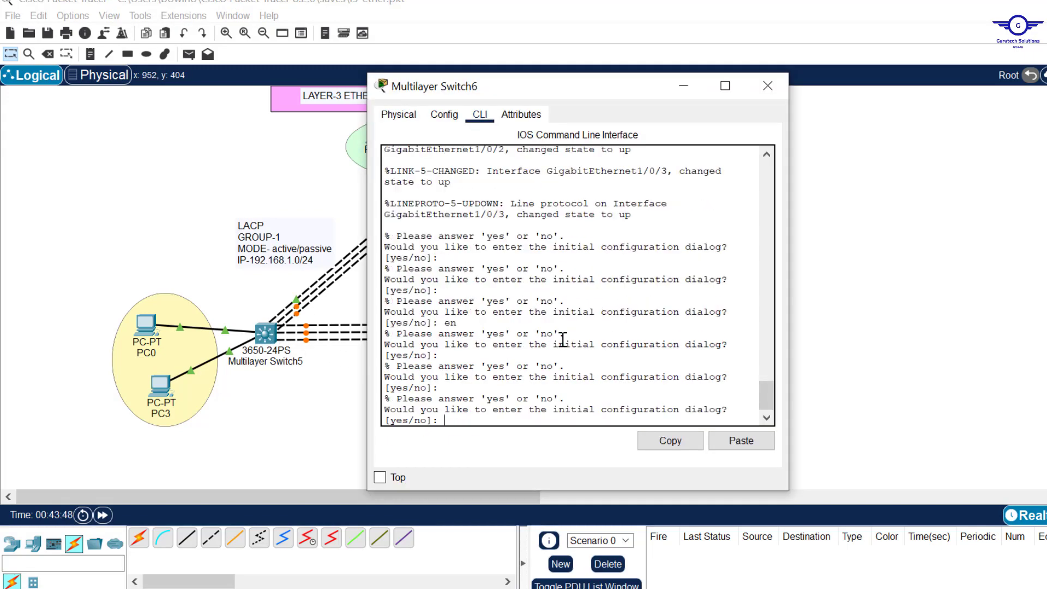
type("ip routing")
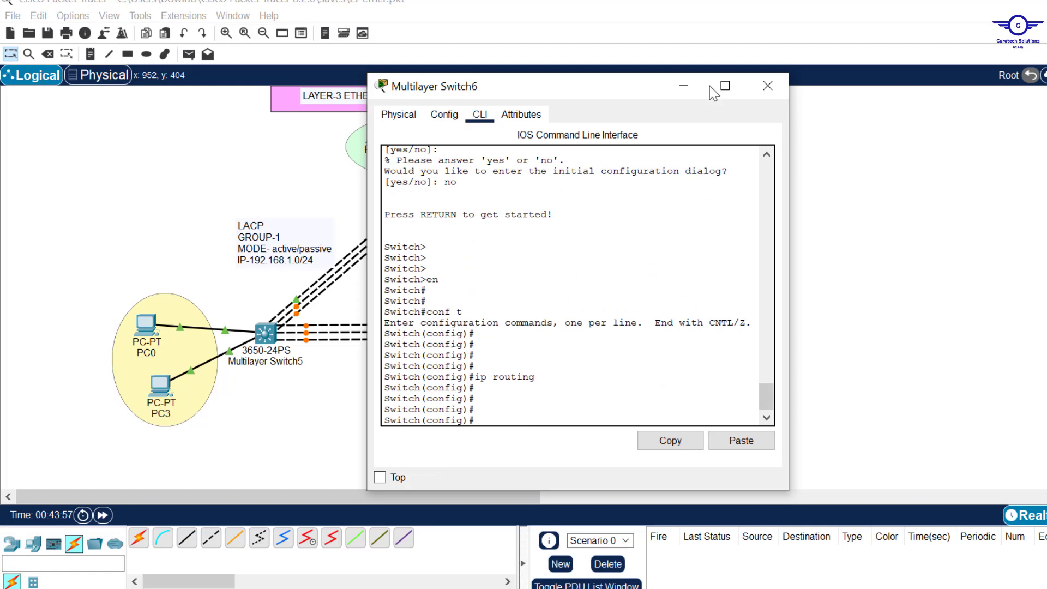
left_click(767, 86)
- Check the Notepad configuration guide's step on configuring layer-3 interfaces with the no switchport command
key("alt+Tab")
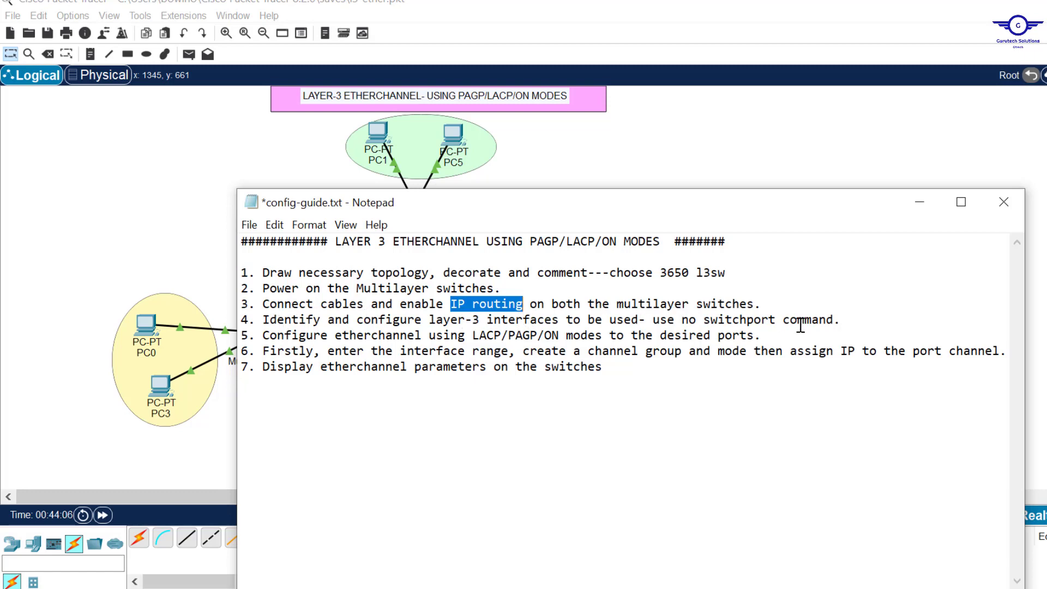
left_click_drag(652, 320, 838, 323)
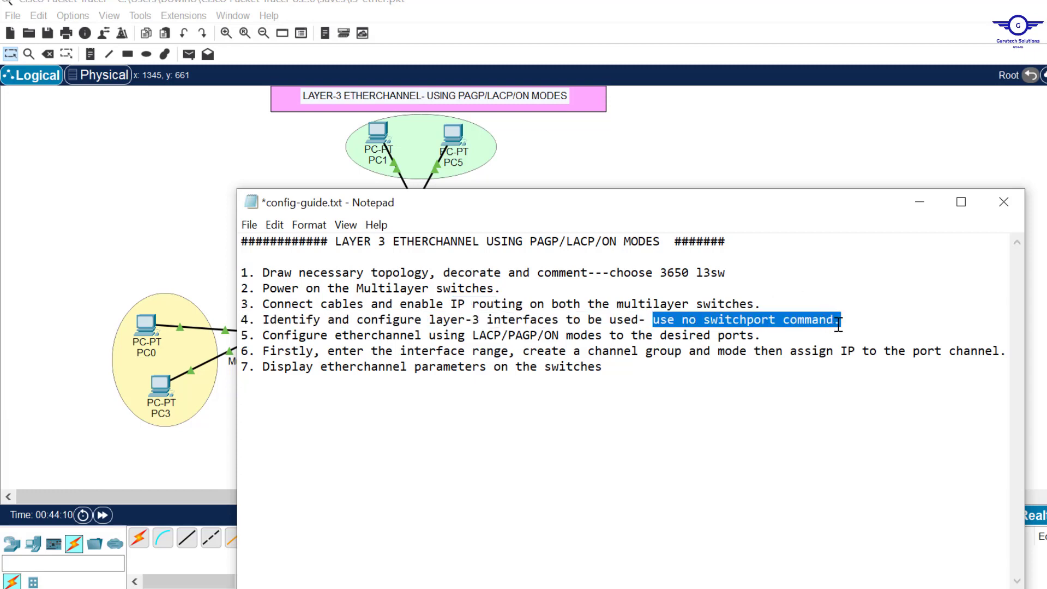
left_click(923, 171)
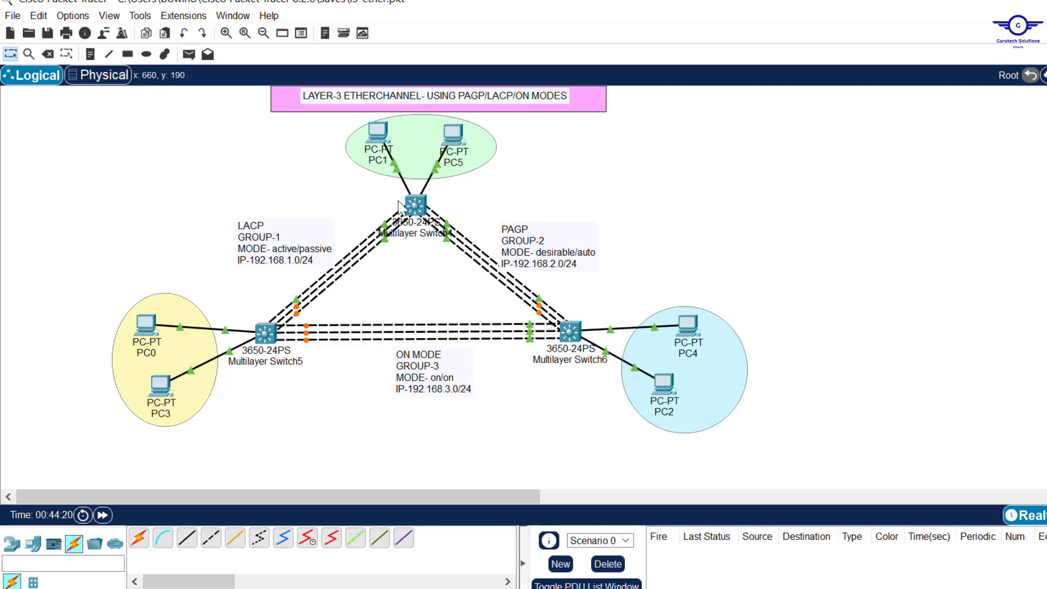
- On Multilayer Switch5, make interface range gig1/0/1-6 layer-3 ports with the no switchport command
mouse_move(398, 206)
mouse_move(297, 305)
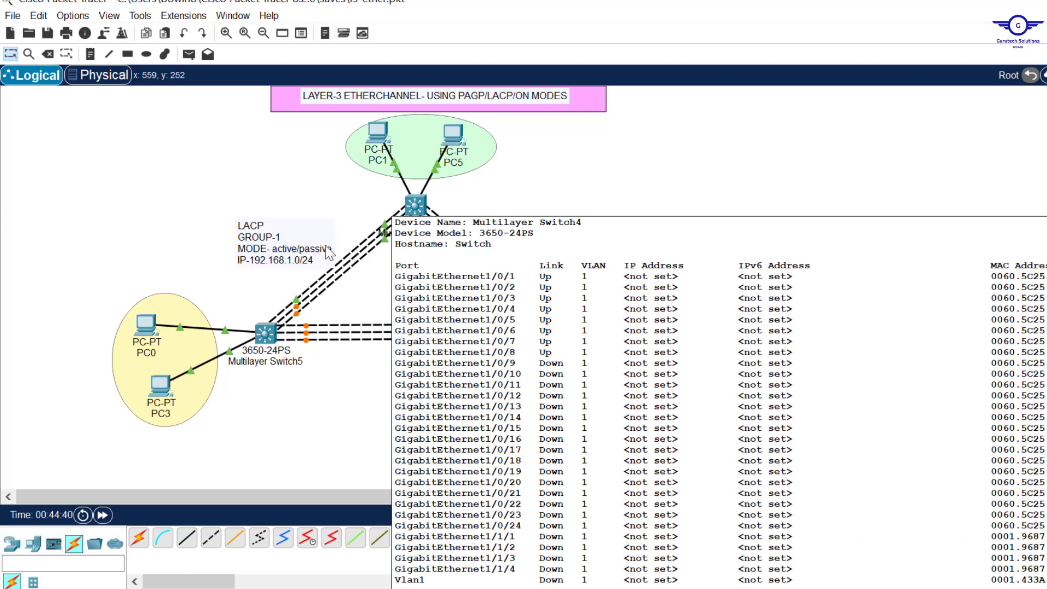
left_click(270, 335)
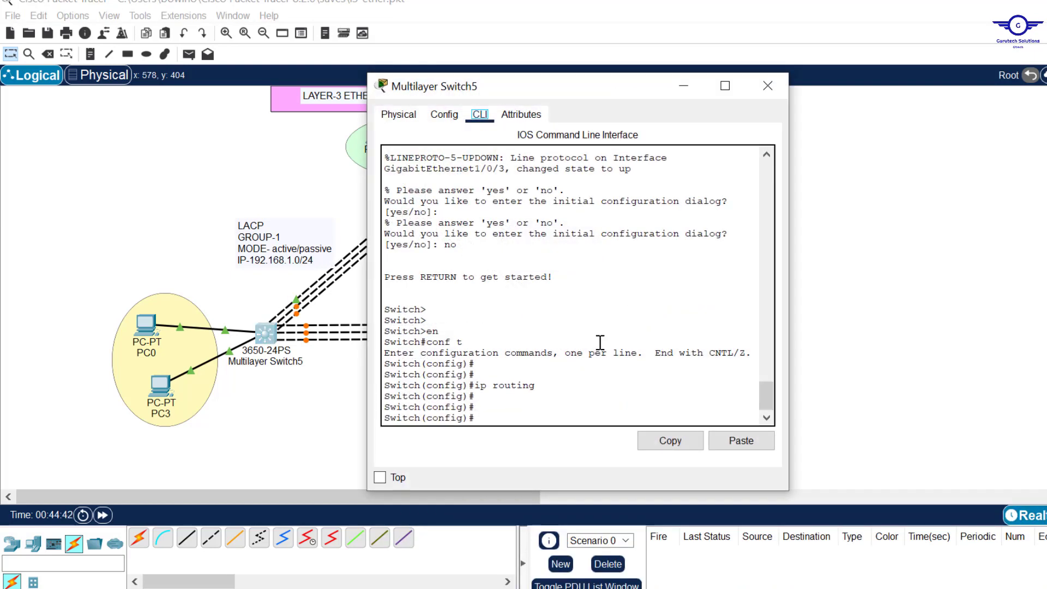
key("Return")
key("Return")
key("Return")
key("Return")
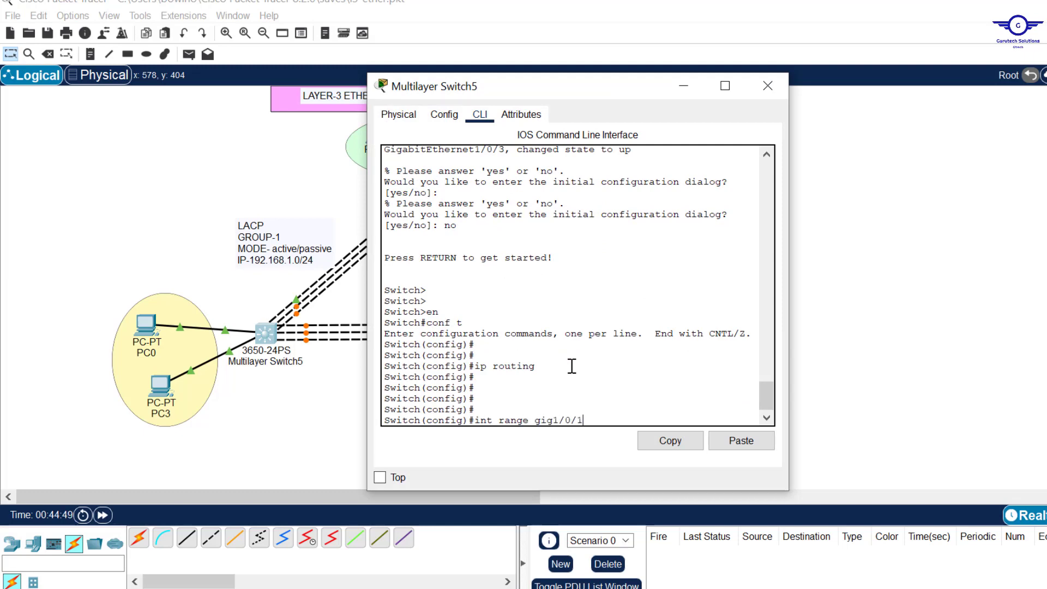
key("Return")
key("Return")
key("Return")
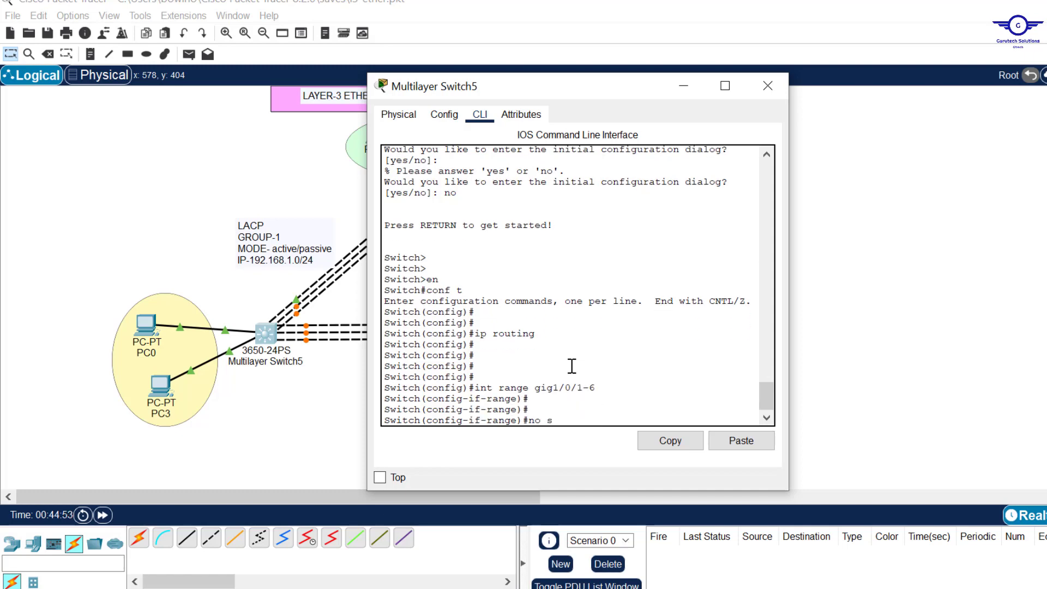
type("no swit")
key("Tab")
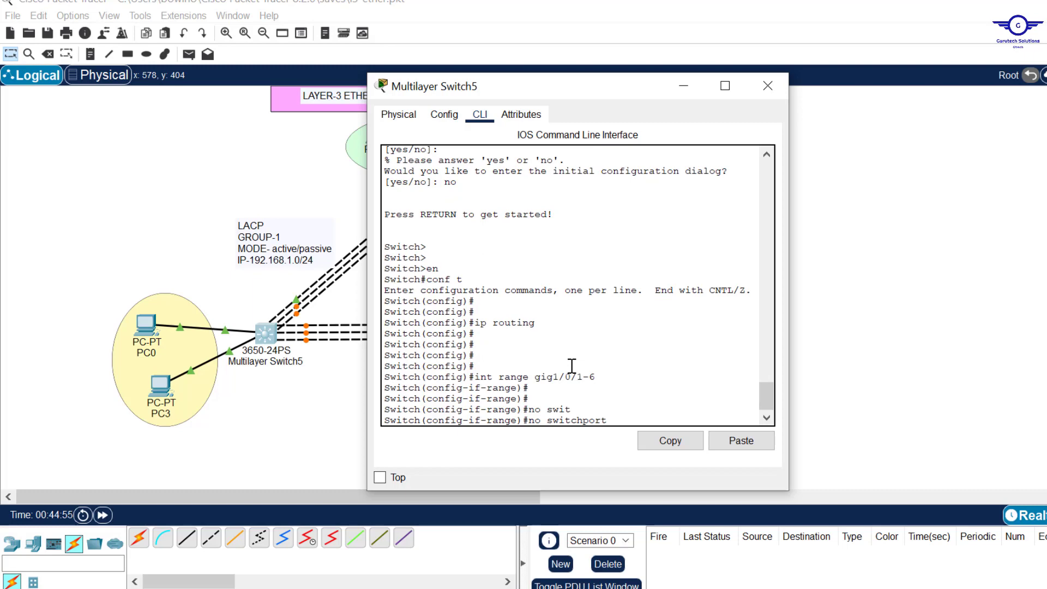
key("Return")
key("Return")
key("Return")
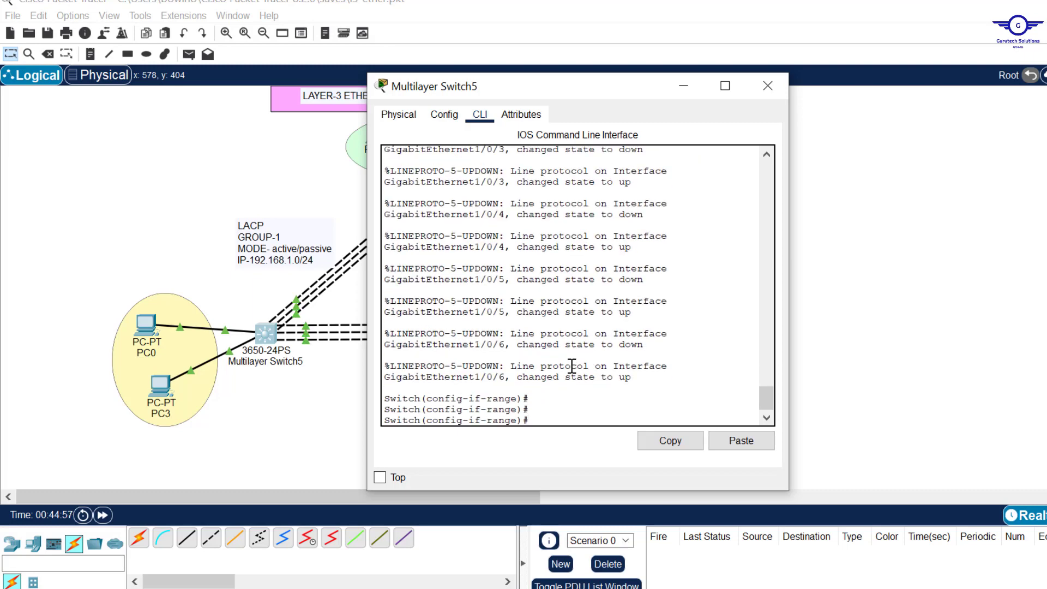
- Return Multilayer Switch5 to global configuration mode and close its window
type("exit")
key("Return")
key("Return")
key("Return")
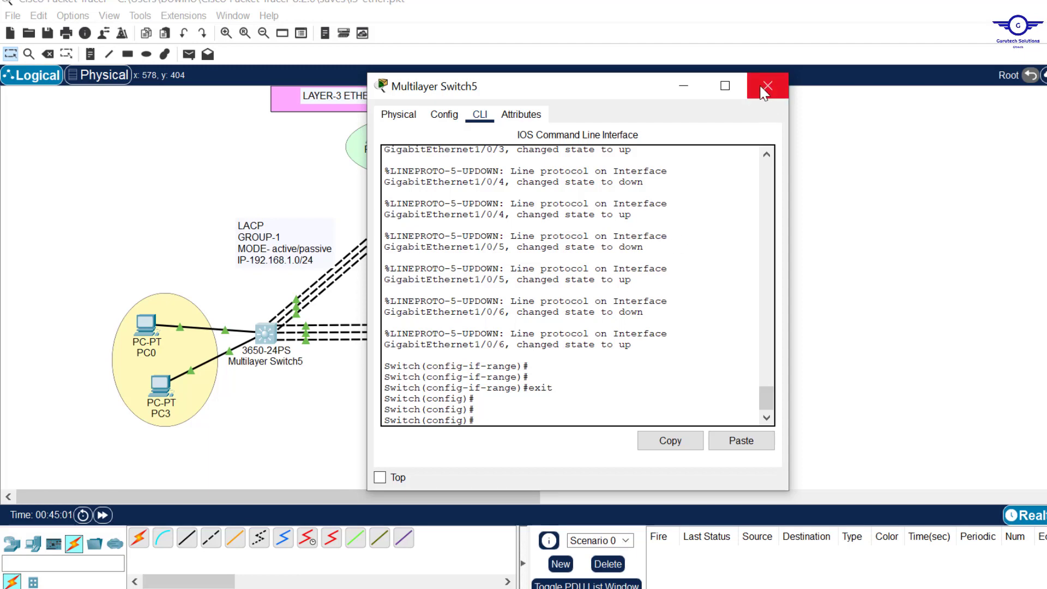
left_click(766, 88)
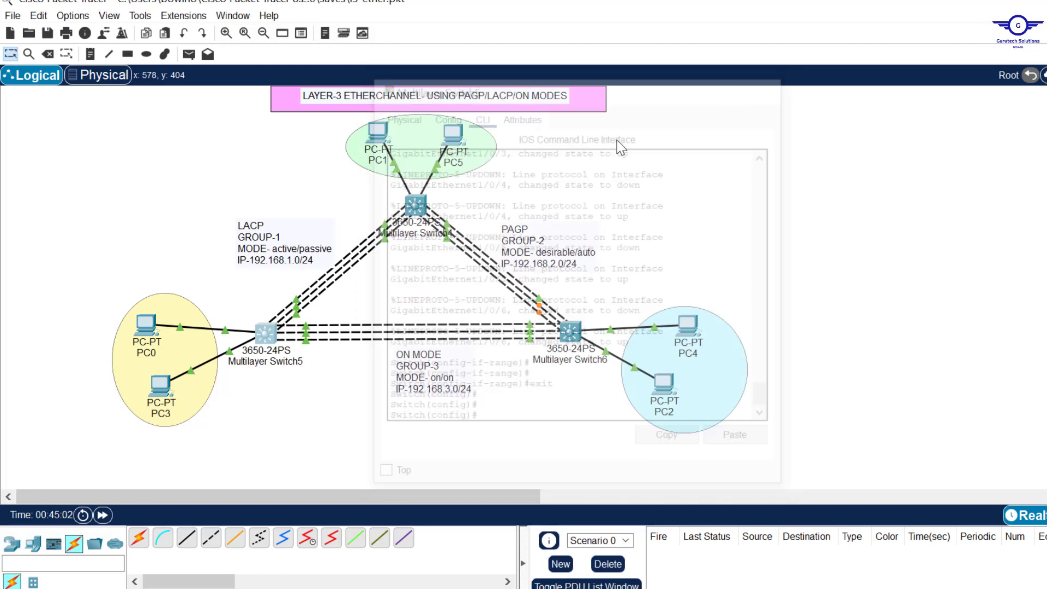
- On Multilayer Switch4, apply no switchport to interface range gig1/0/1-6 and close its window
left_click(410, 203)
double_click(508, 373)
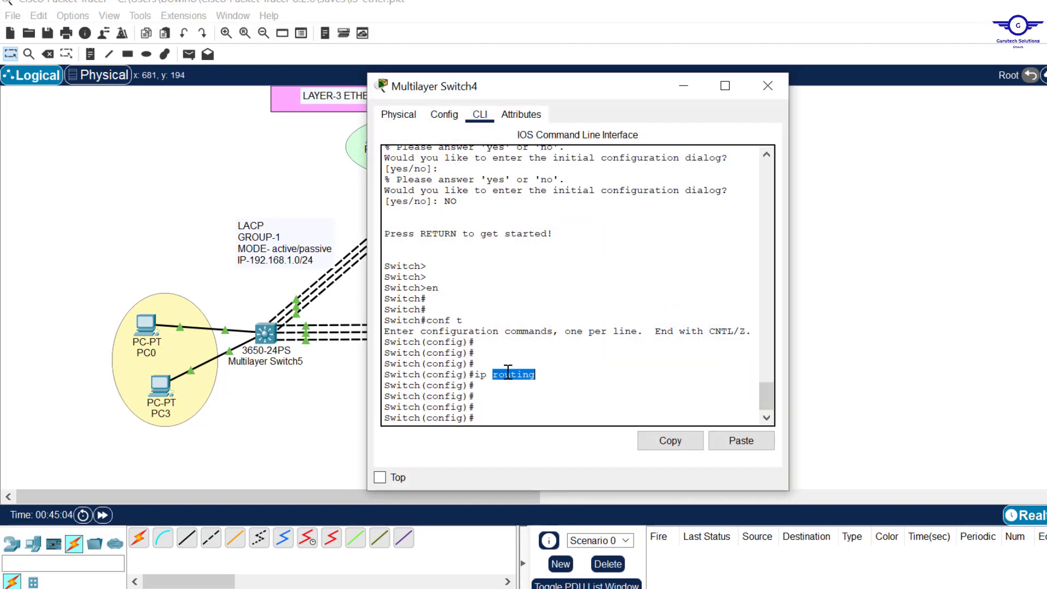
type("int range gig1/0/1-")
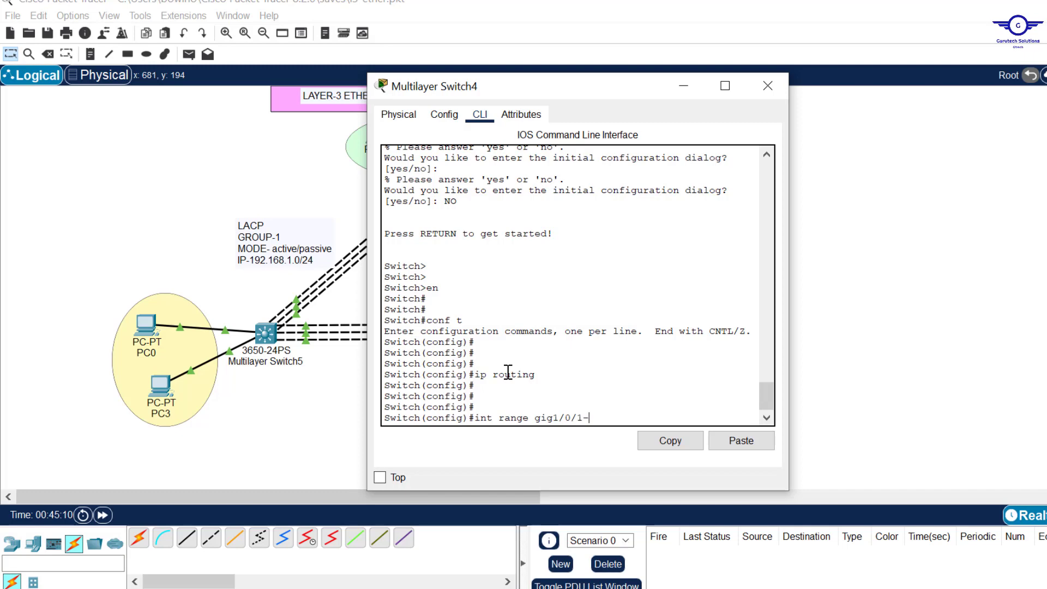
type("6")
key("Return")
key("Return")
key("Return")
key("Return")
type("nfig-if-range)#no")
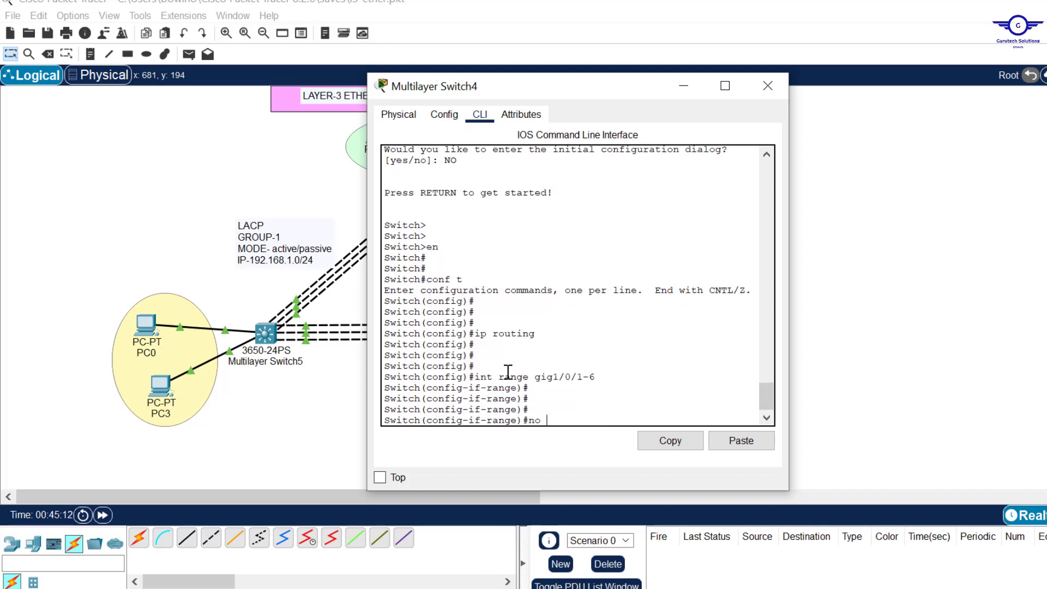
type(" switchport")
key("Return")
key("Return")
key("Return")
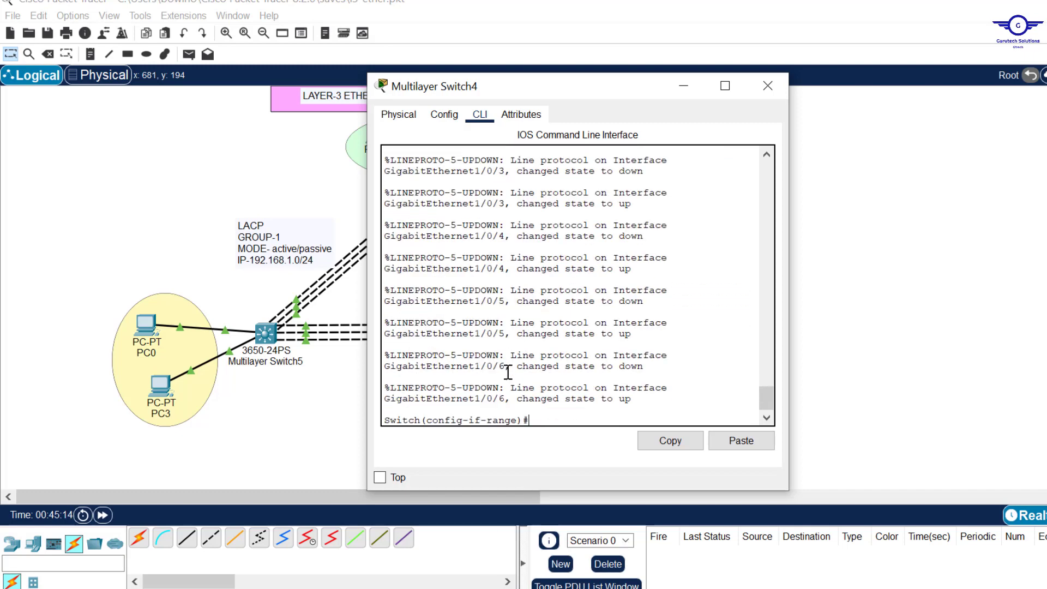
left_click(767, 86)
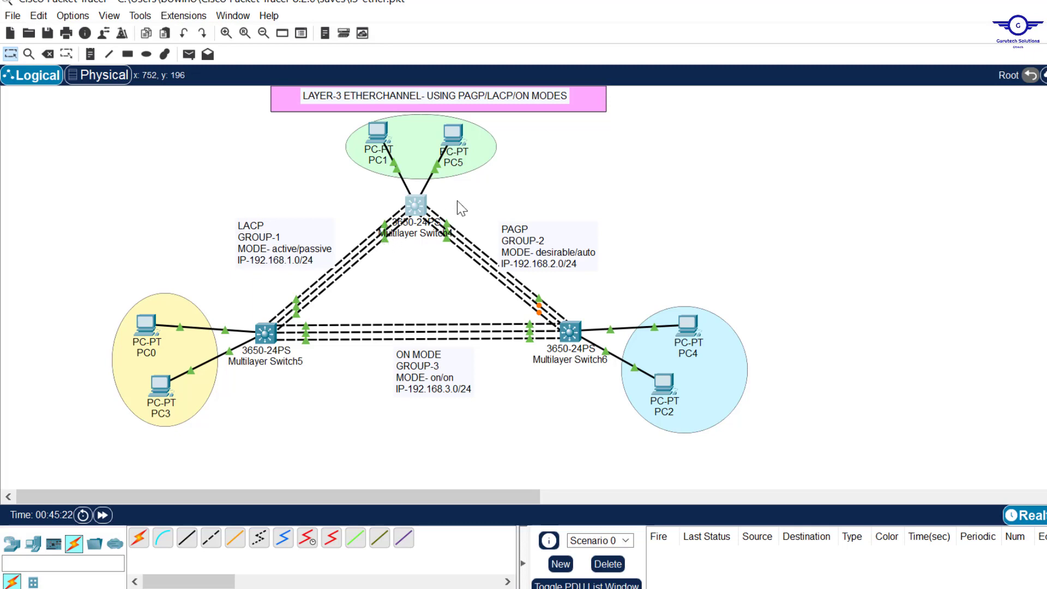
- On Multilayer Switch6, turn interface range gig1/0/1-6 into layer-3 ports with no switchport and close its window
left_click(571, 322)
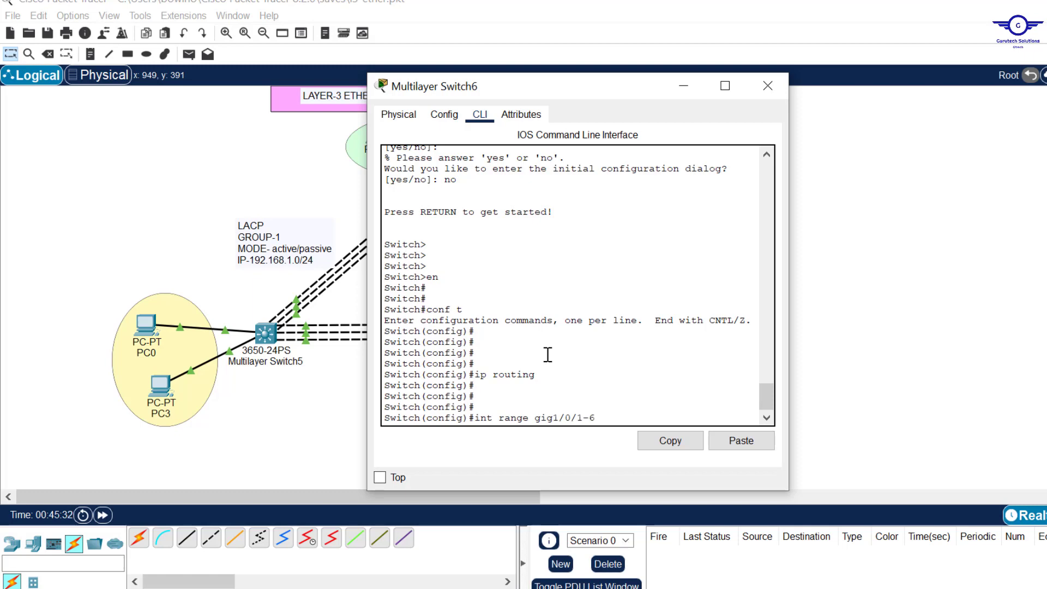
key("Return")
key("Return")
key("Return")
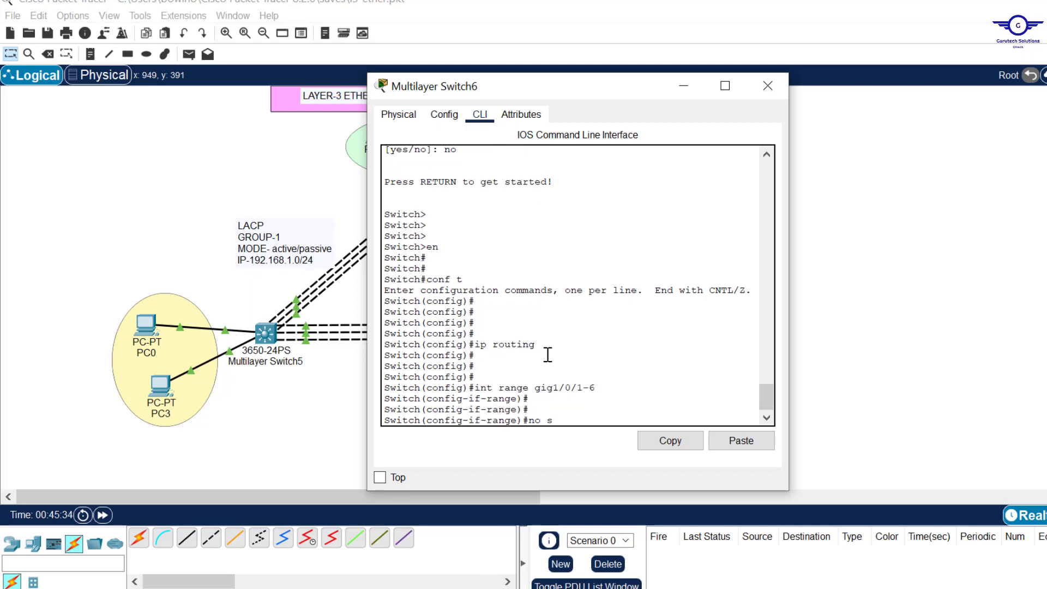
type("no switchport")
key("Return")
key("Return")
key("Return")
key("Return")
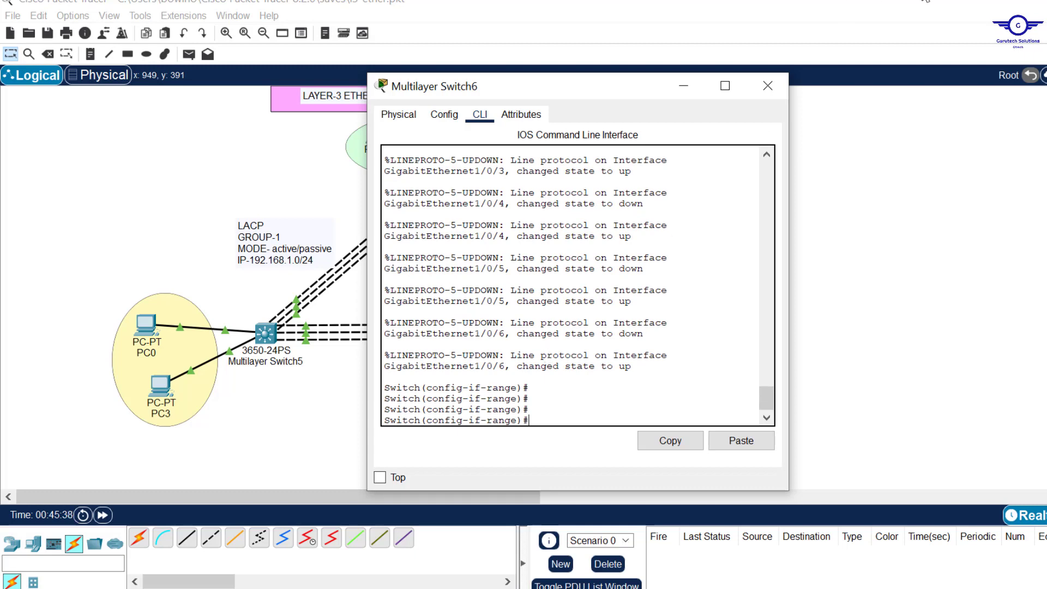
left_click(766, 86)
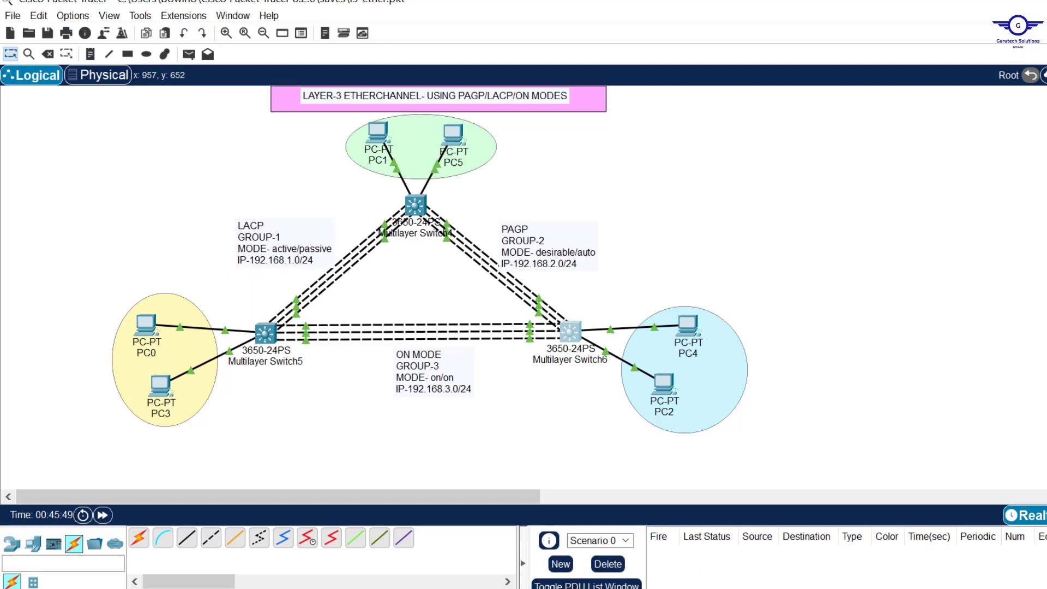
- Review the Notepad guide's steps on configuring EtherChannel modes and channel groups, then return to the Packet Tracer topology
key("alt+Tab")
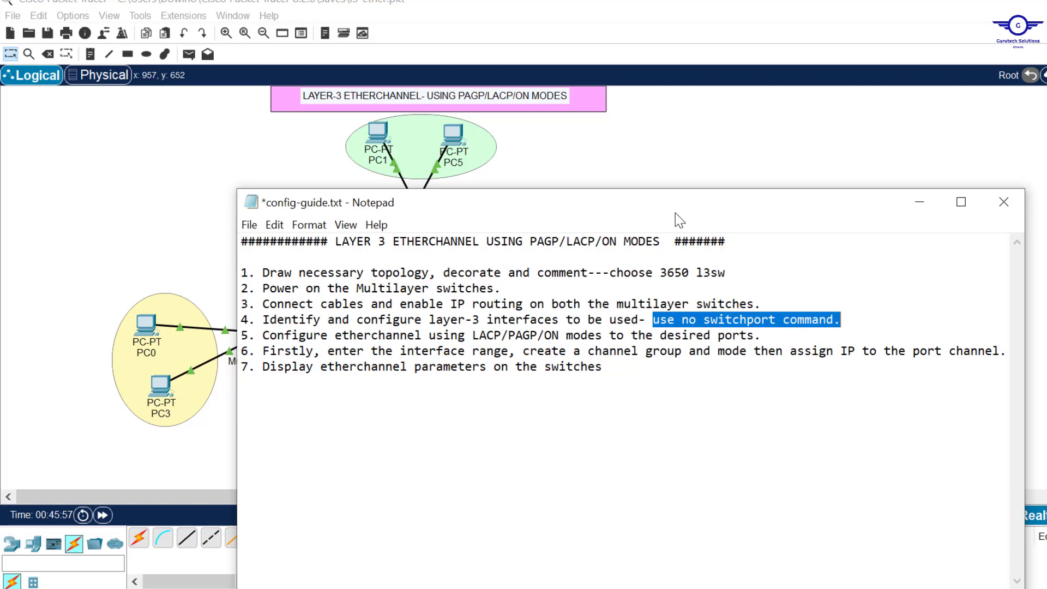
left_click_drag(263, 335, 786, 337)
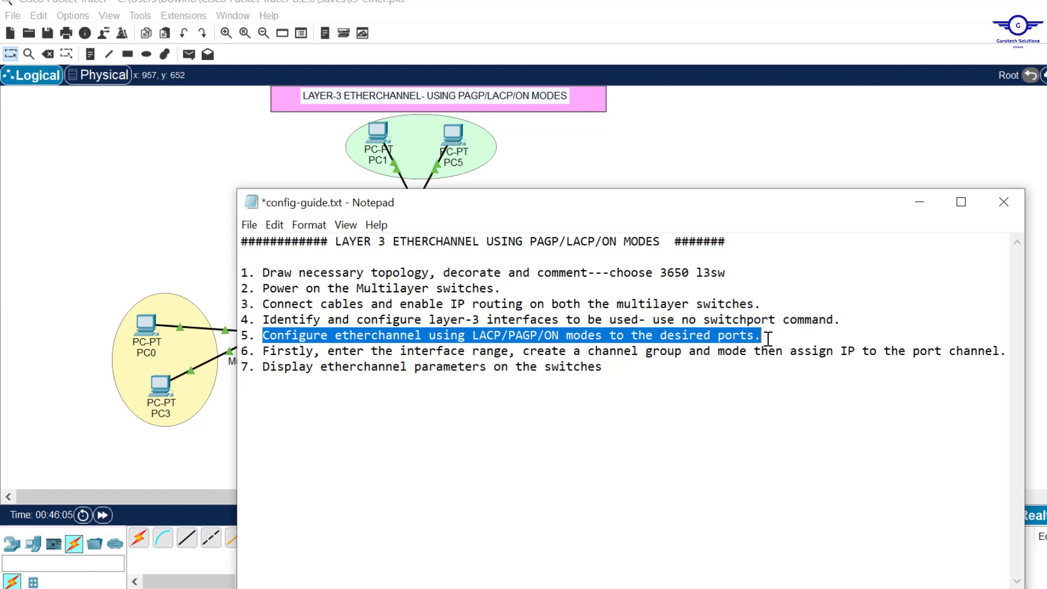
left_click(762, 109)
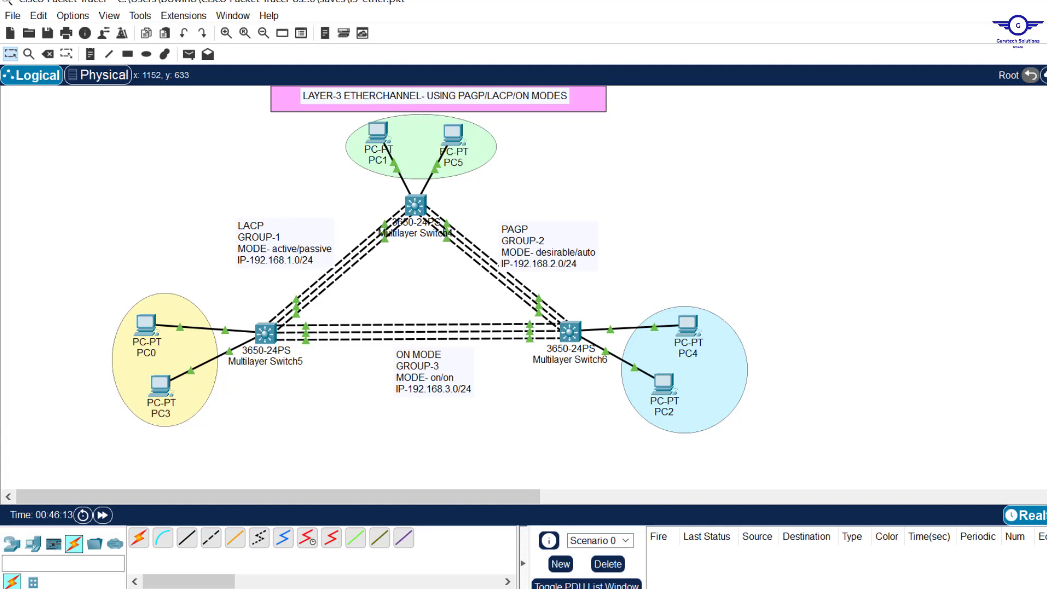
key("alt+Tab")
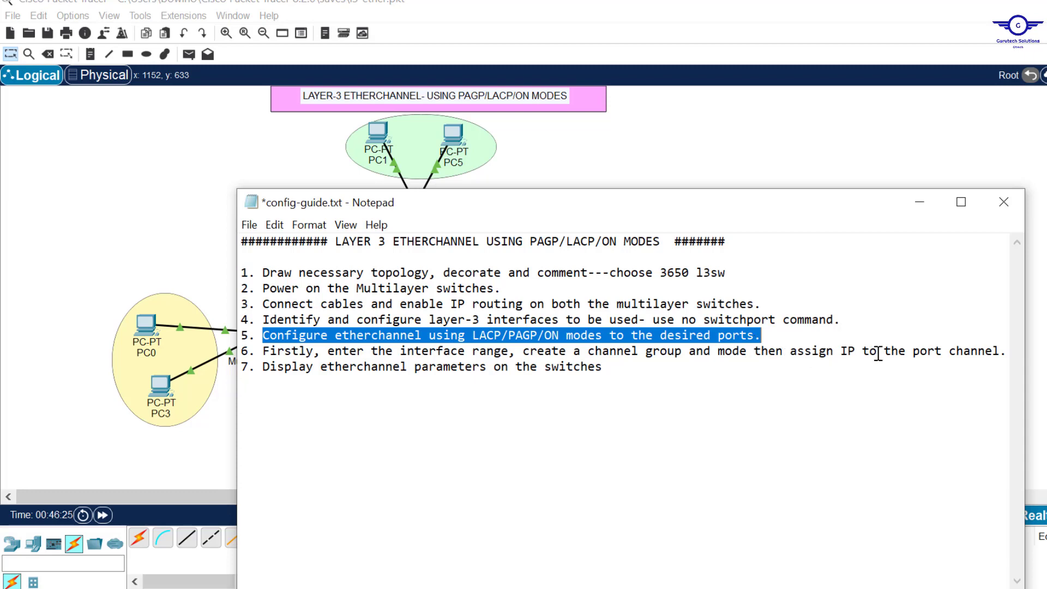
left_click(652, 158)
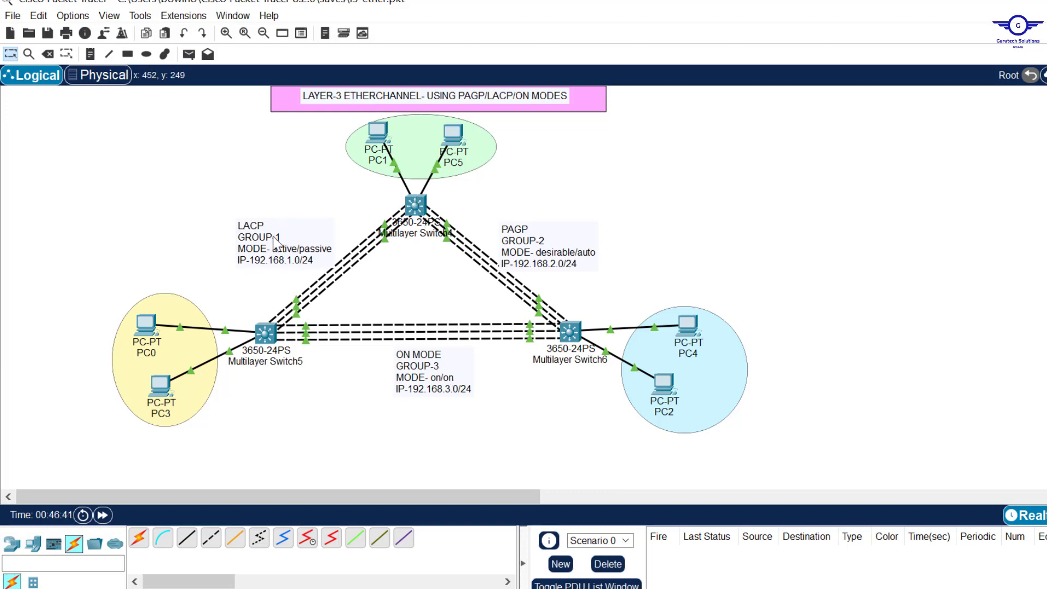
- Move Multilayer Switch4's window clear of the topology, check its link ports to Switch5, and return its CLI to global configuration mode
left_click(416, 207)
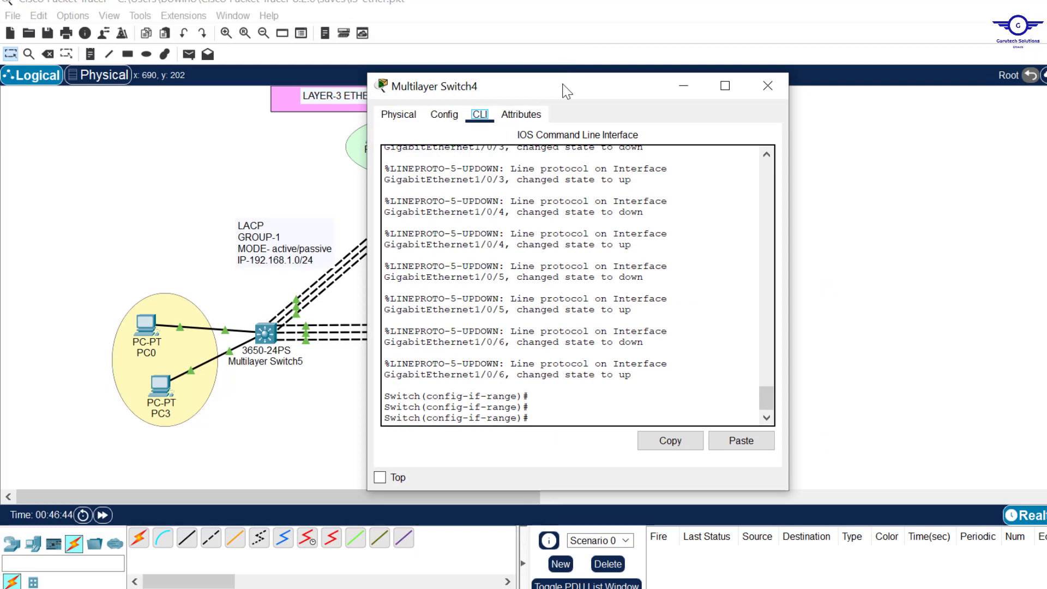
left_click_drag(563, 91, 795, 140)
left_click(554, 152)
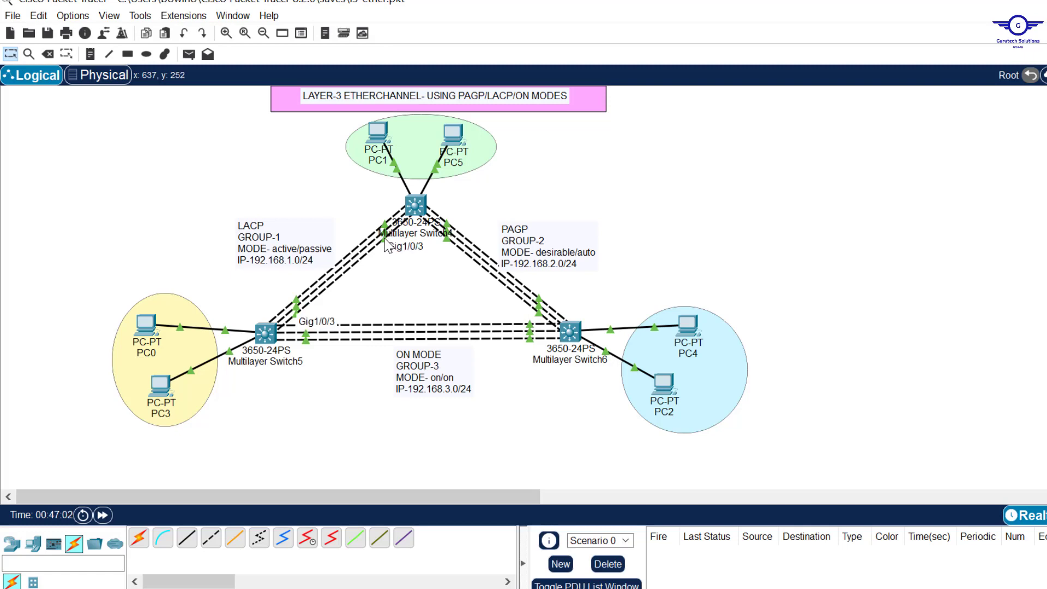
left_click(415, 206)
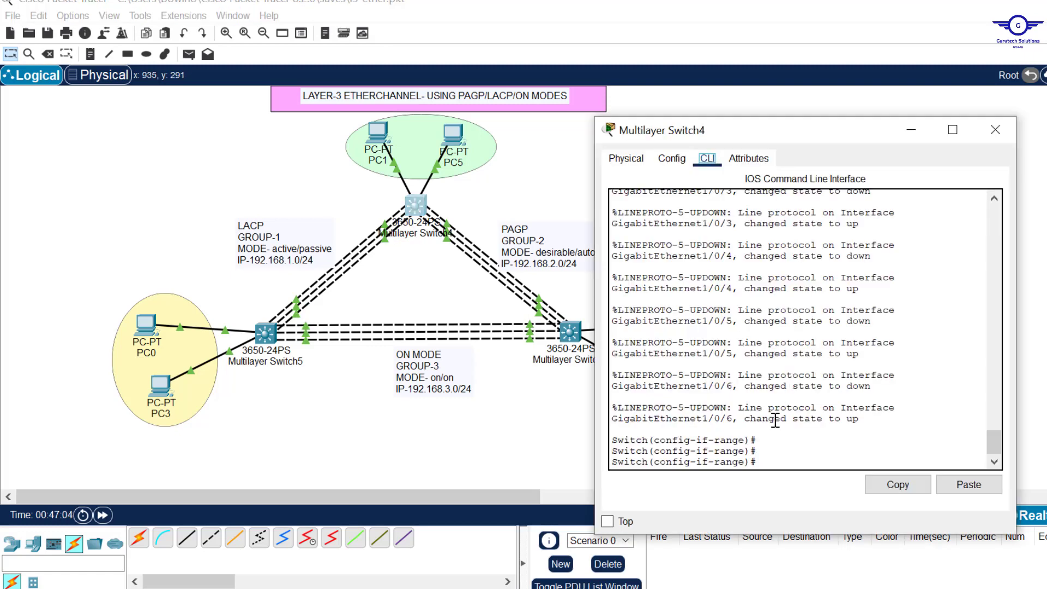
left_click(766, 441)
type("ex")
key("Return")
key("Return")
key("Return")
key("Return")
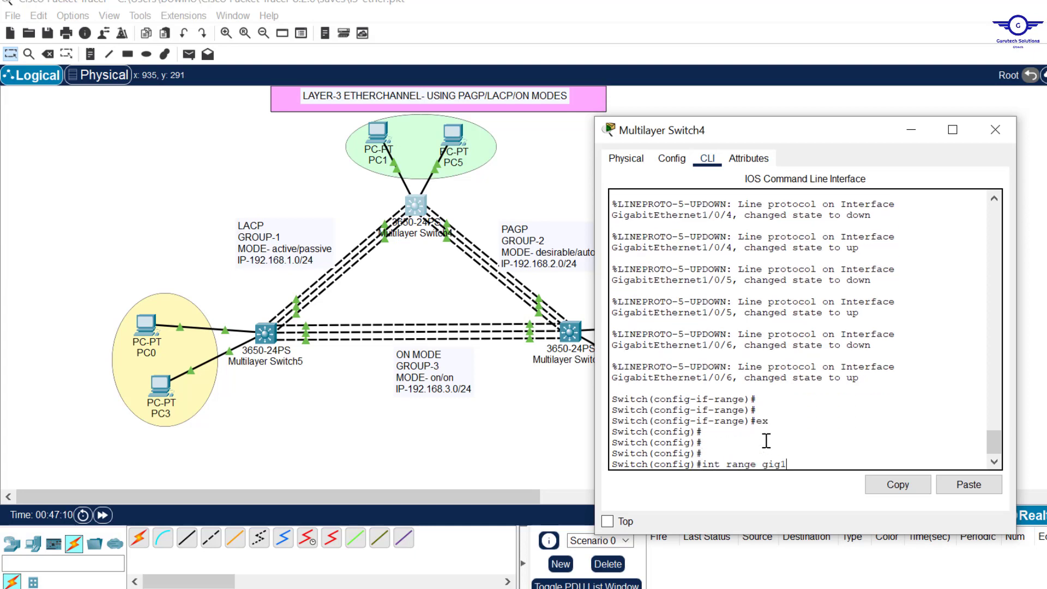
- On Multilayer Switch4, assign interface range gig1/0/1-3 to channel group 1 in active mode and exit to global configuration
type("int range gig1/0/1-3")
key("Return")
key("Return")
key("Return")
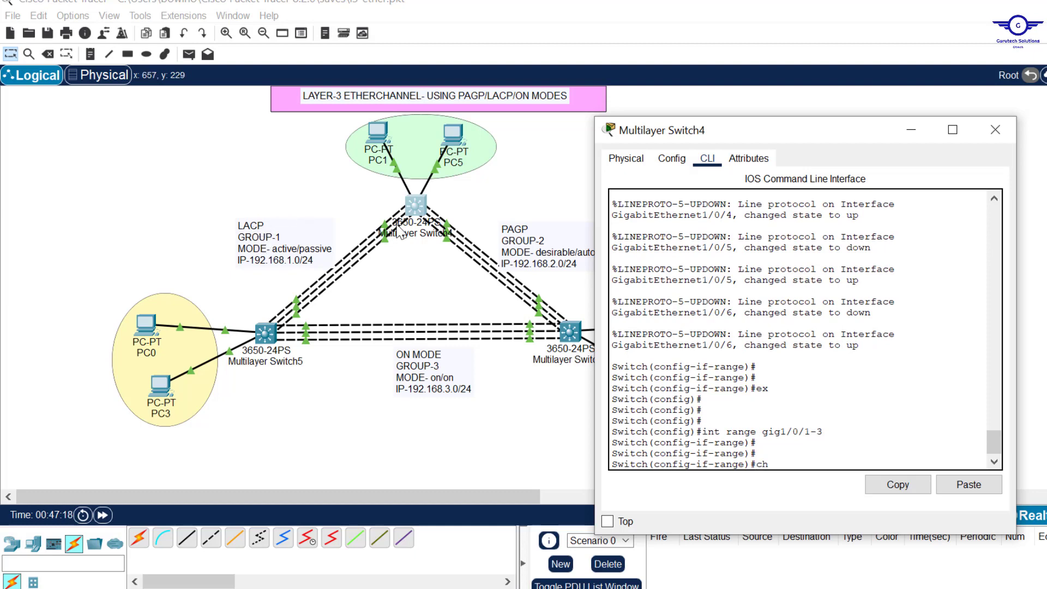
type("channel-g")
key("Tab")
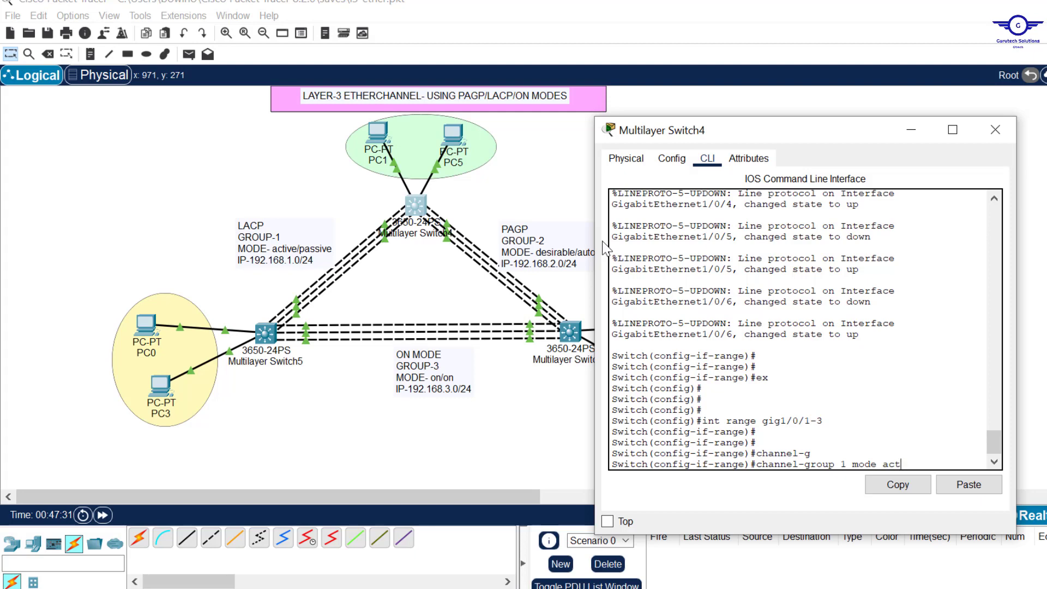
key("Tab")
key("Return")
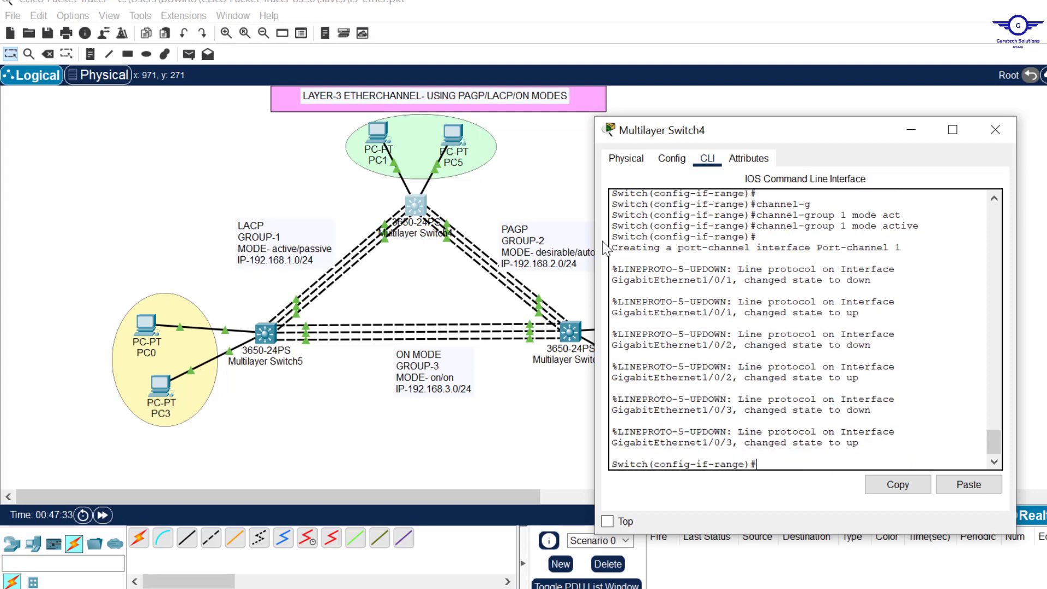
key("Return")
key("Return")
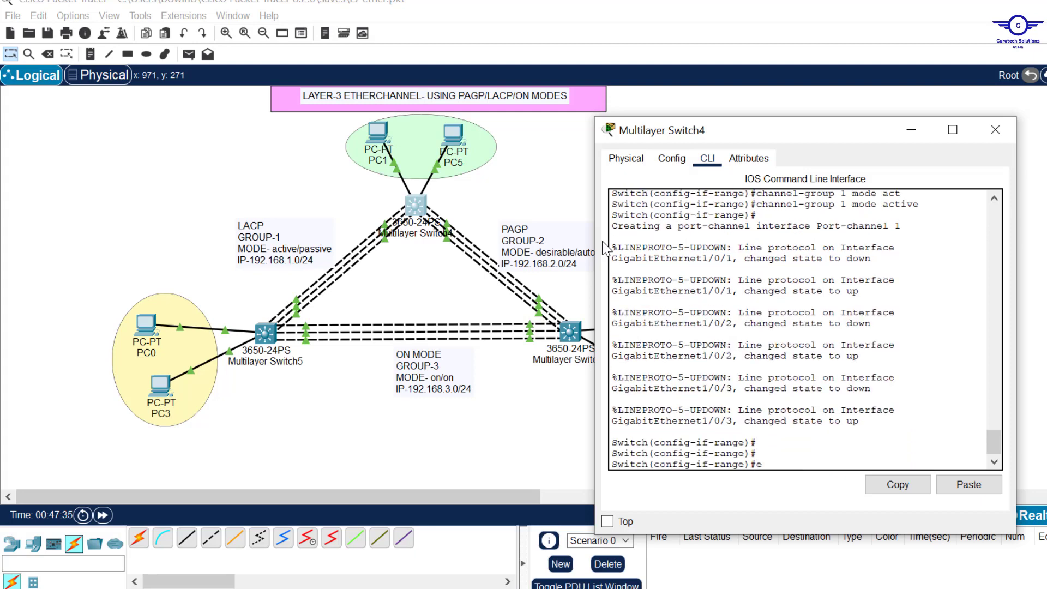
type("exit")
key("Return")
key("Return")
key("Return")
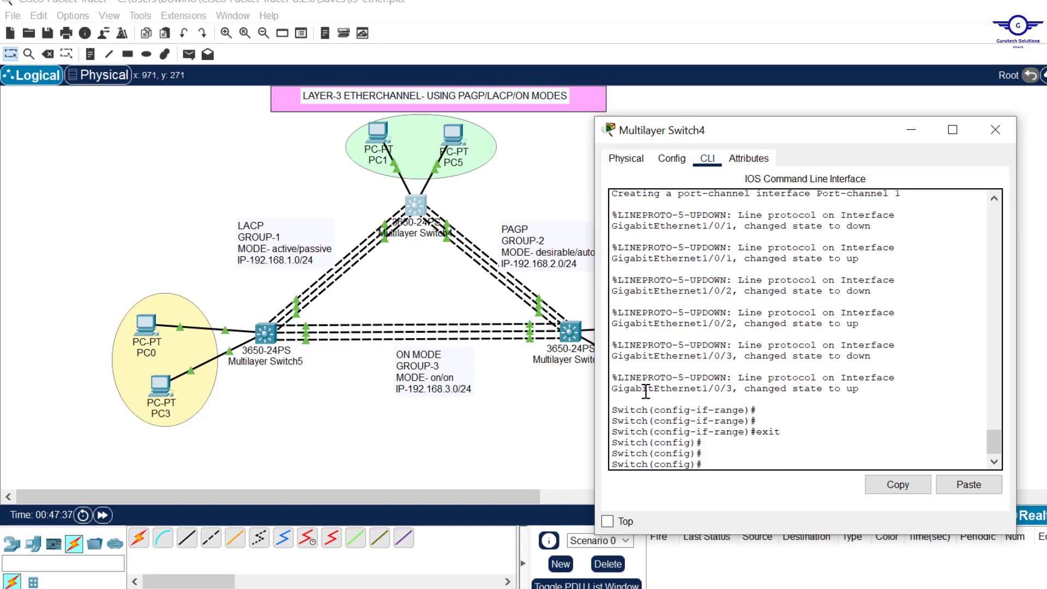
- Check the Notepad guide's instruction on assigning an IP to the port channel, and the port-channel creation message in Multilayer Switch4's CLI
key("alt+Tab")
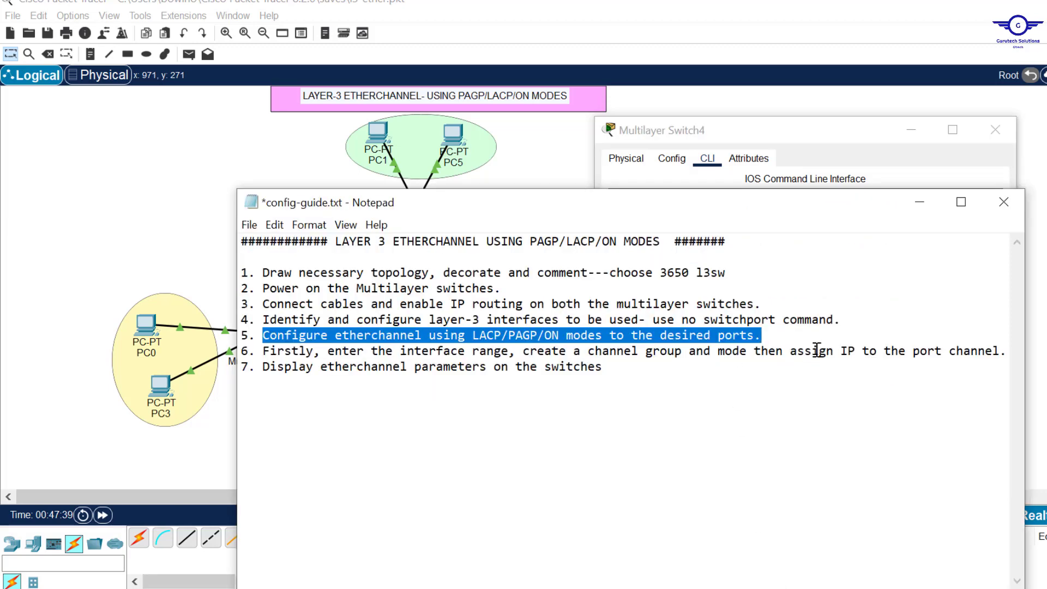
left_click(796, 351)
left_click_drag(796, 352, 999, 355)
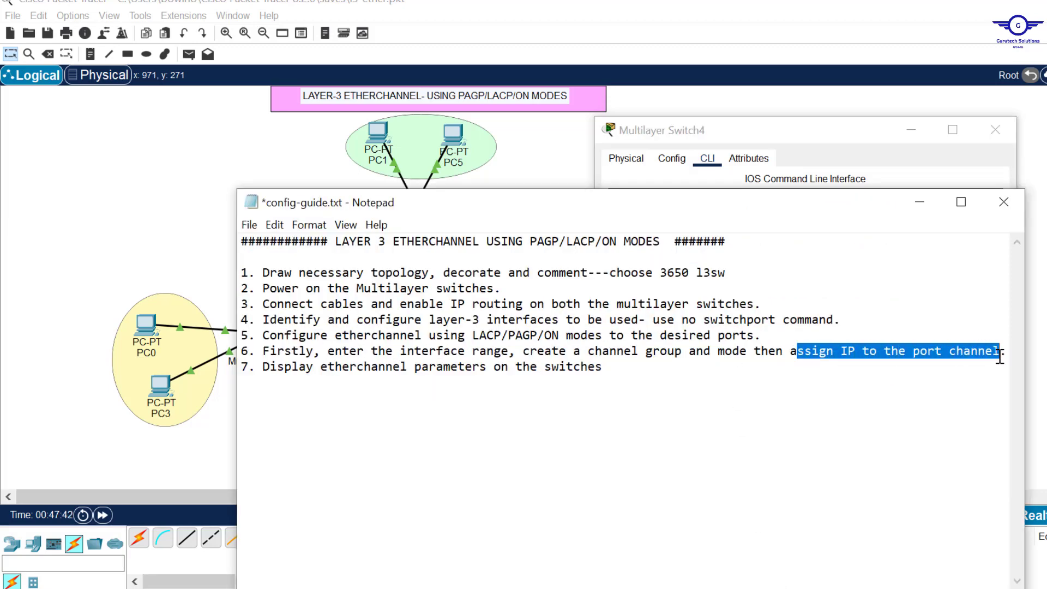
left_click(872, 182)
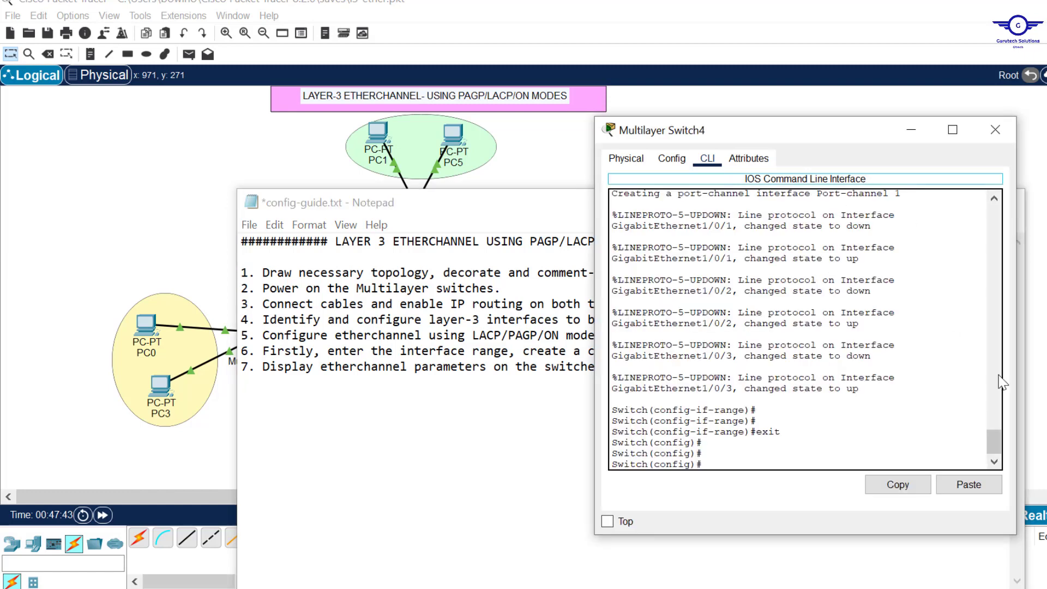
left_click_drag(902, 195, 622, 200)
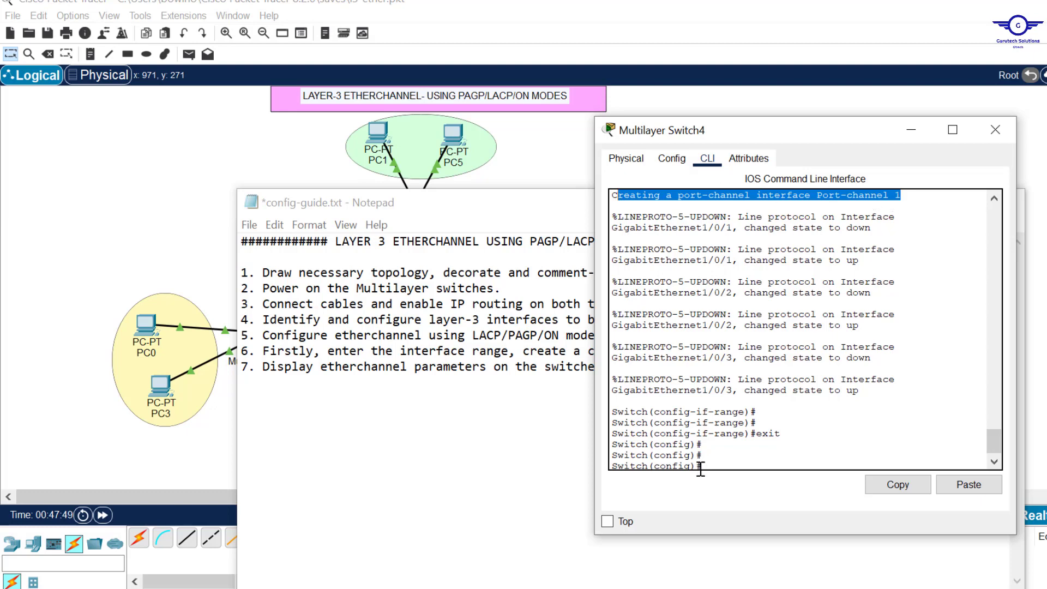
- In Multilayer Switch4's CLI, enter interface configuration mode for port-channel 1
left_click(740, 459)
type("int port")
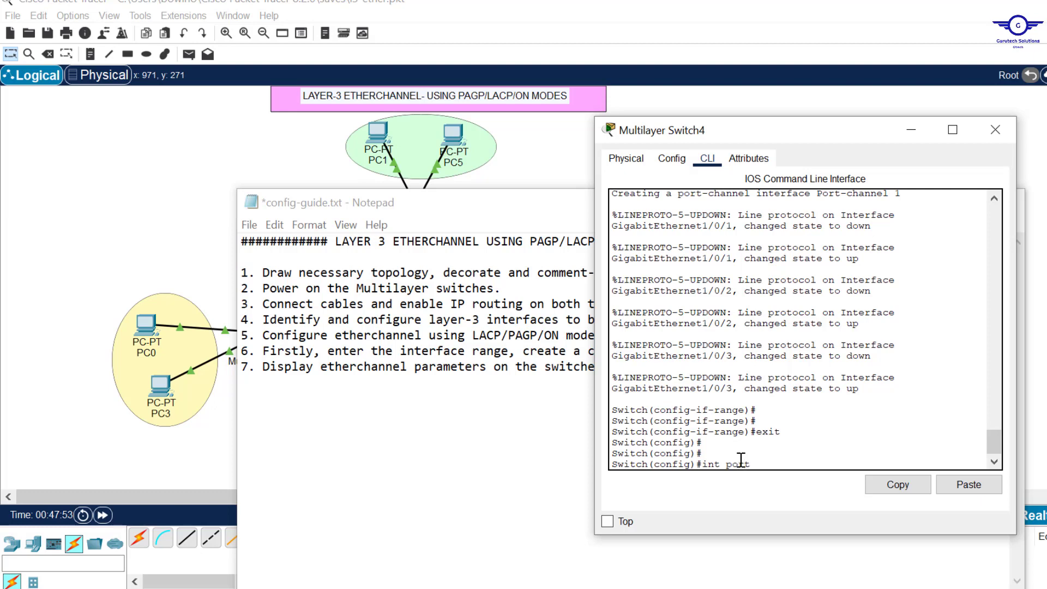
type("-c")
key("Tab")
type("1")
key("Return")
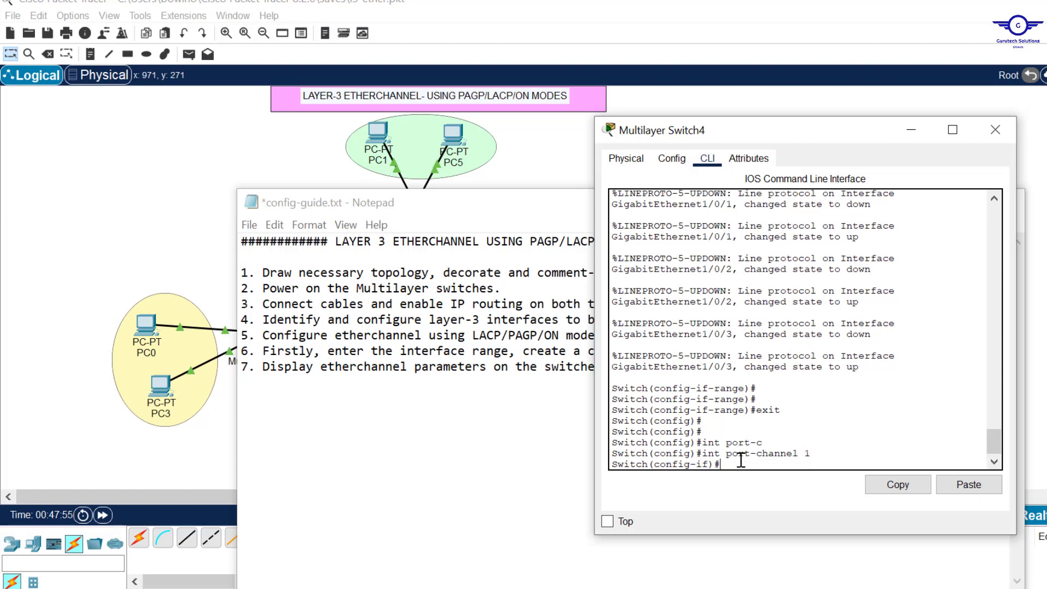
- Assign IP address 192.168.1.1 with mask 255.255.255.0 to port-channel 1, following the LACP group's network label in the topology
type("ip add")
key("Tab")
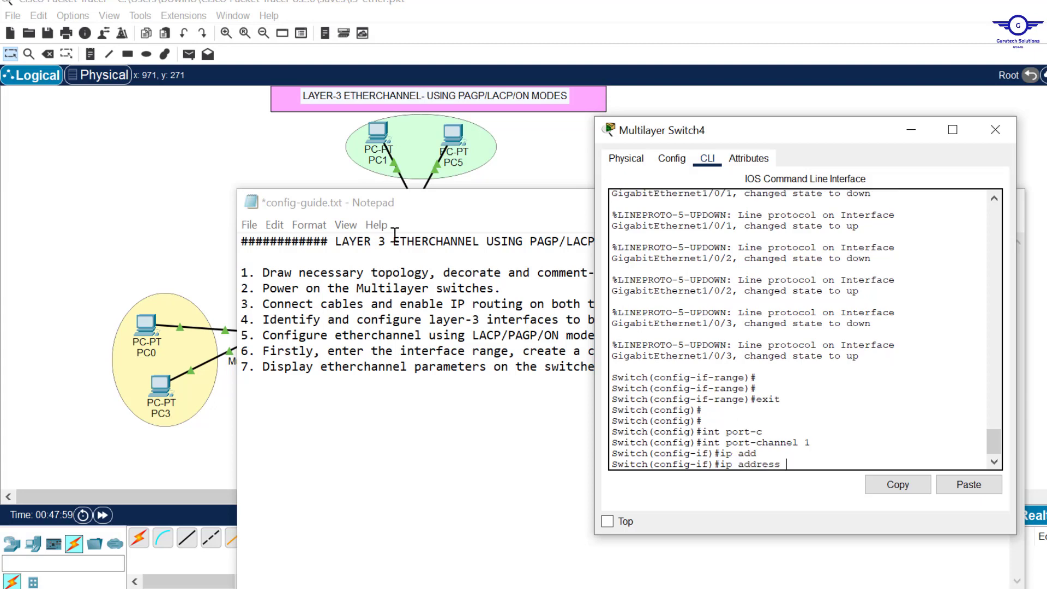
left_click(480, 202)
left_click_drag(476, 201, 585, 222)
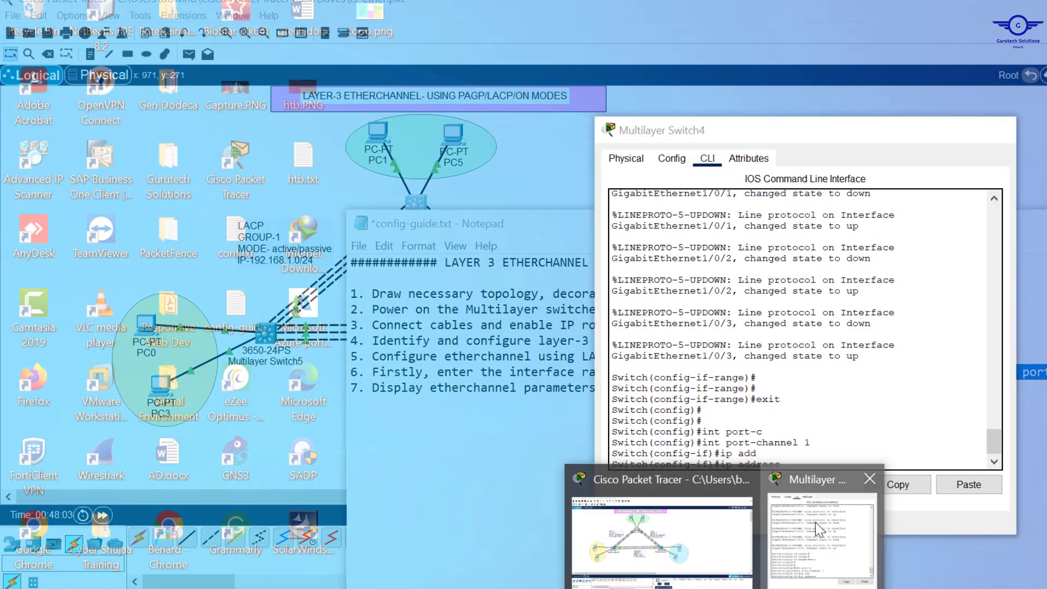
left_click(815, 522)
type("192.")
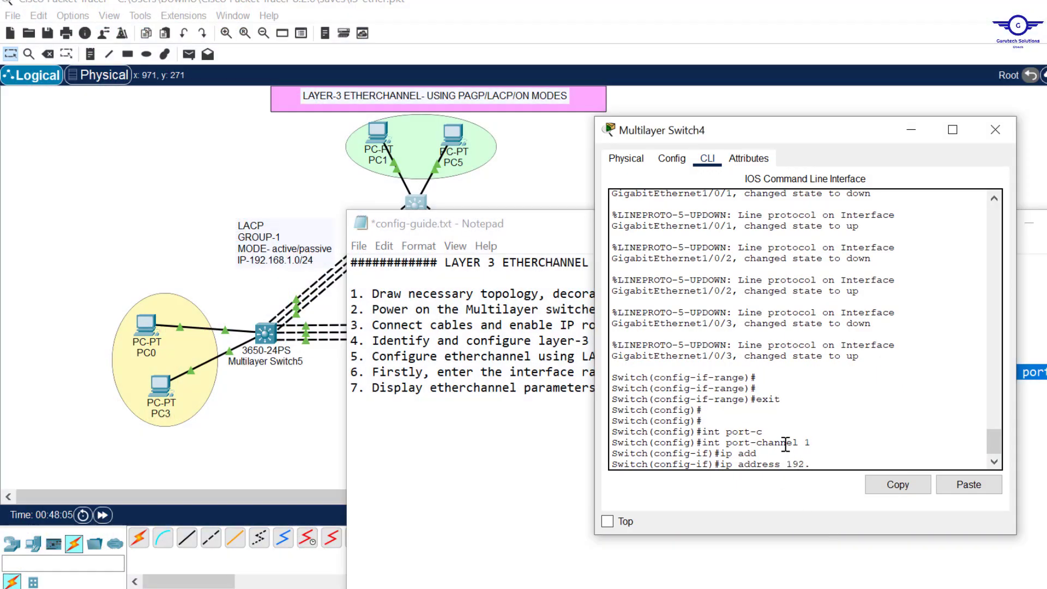
type("168.1.1 255.255.255.")
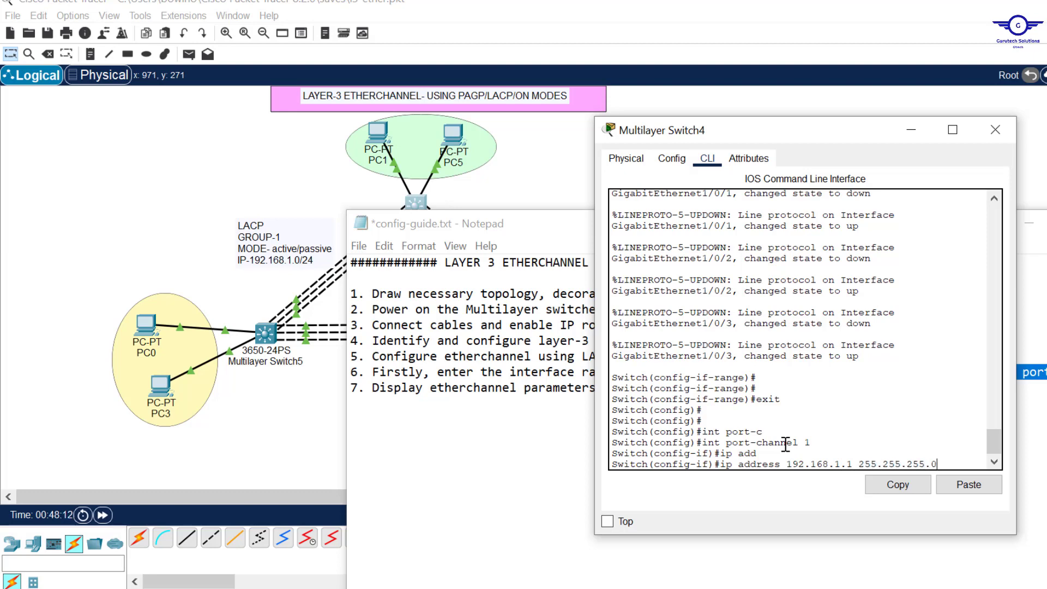
type("0")
key("Return")
- Enable port-channel 1 with no shut and exit to global configuration mode
type("no")
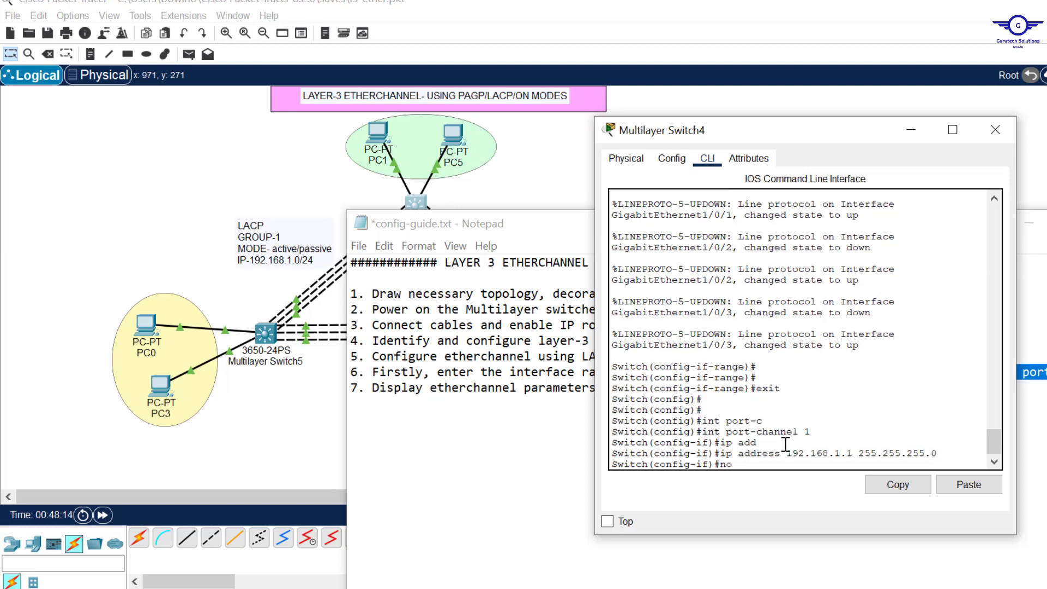
type(" shut")
key("Return")
key("Return")
key("Return")
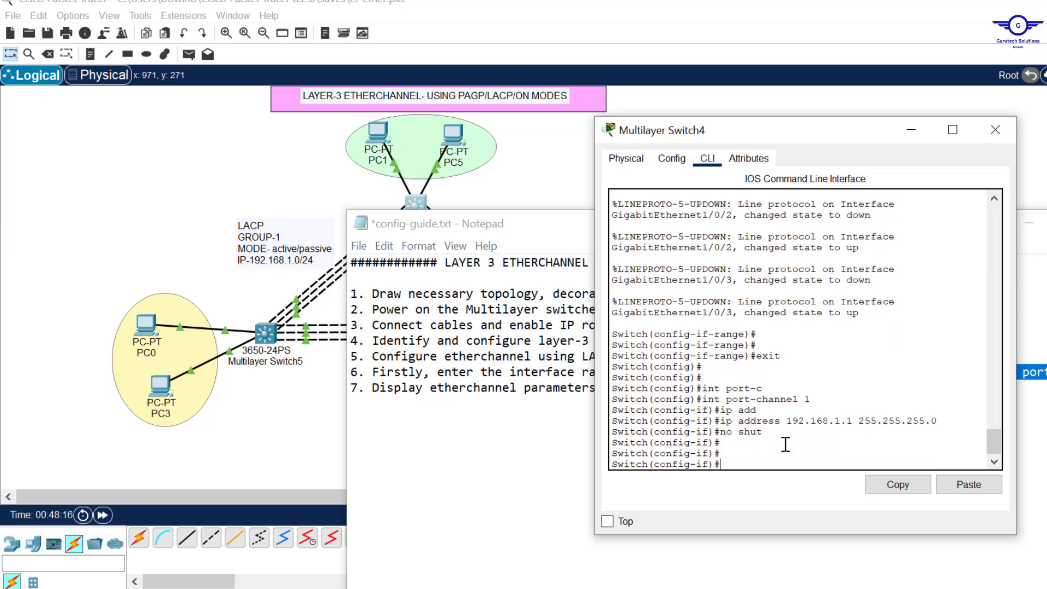
type("exit")
key("Return")
key("Return")
key("Return")
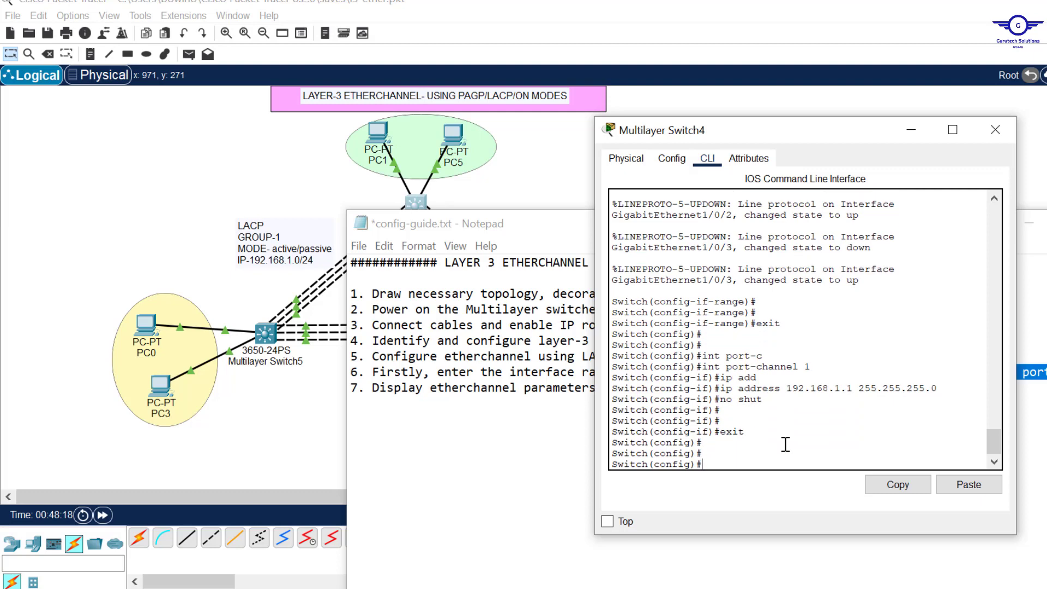
- Check Multilayer Switch4's link ports to Switch6 in the topology, and enter interface range gig1/0/4-6 in Switch4's CLI
left_click_drag(195, 194, 240, 197)
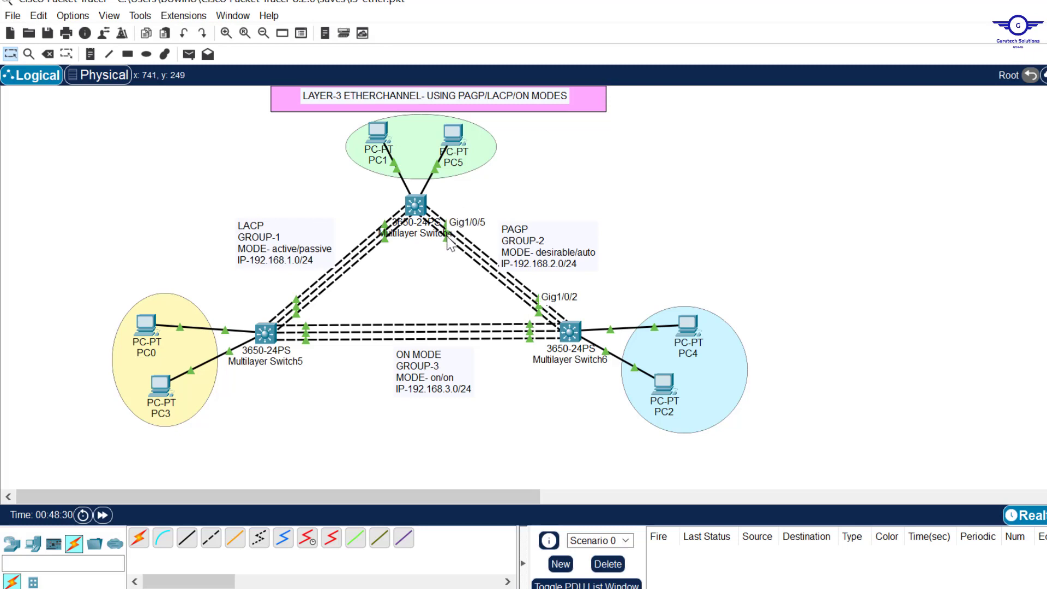
left_click(426, 215)
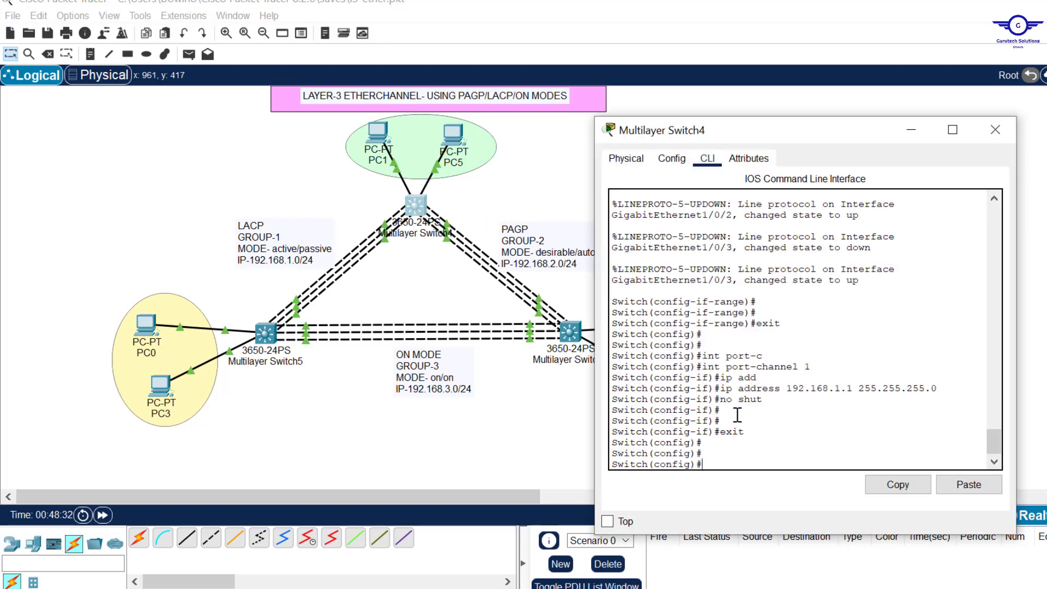
type("int port-channel 1")
key("Up")
key("Up")
key("Up")
type("4-6")
key("Return")
key("Return")
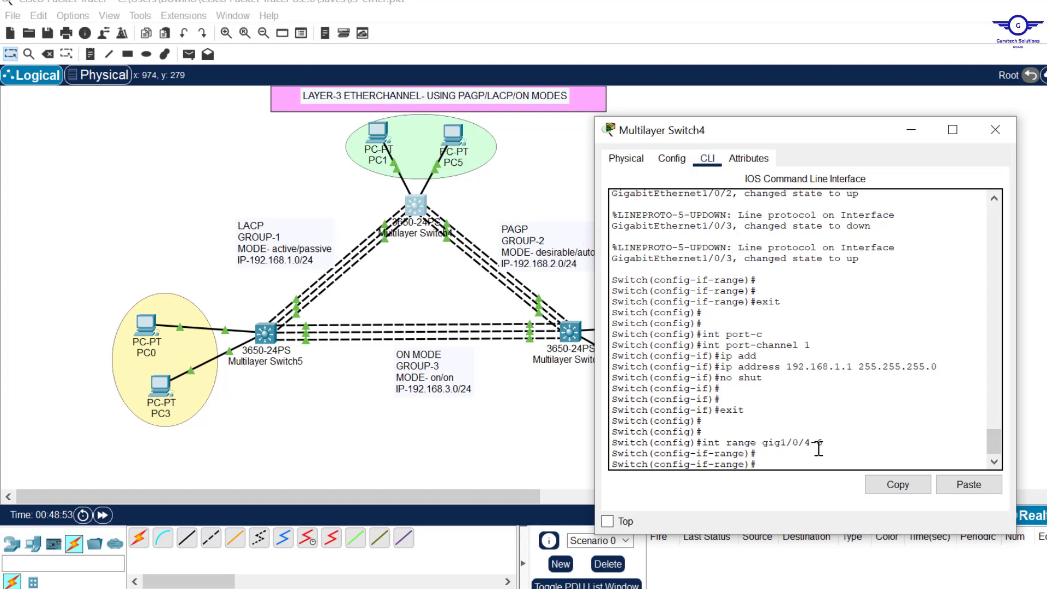
- Assign interface range gig1/0/4-6 on Multilayer Switch4 to channel group 2 in desirable mode and exit to global configuration
key("Up")
key("Up")
key("Up")
key("Up")
key("Up")
key("Up")
key("Up")
key("Up")
key("Up")
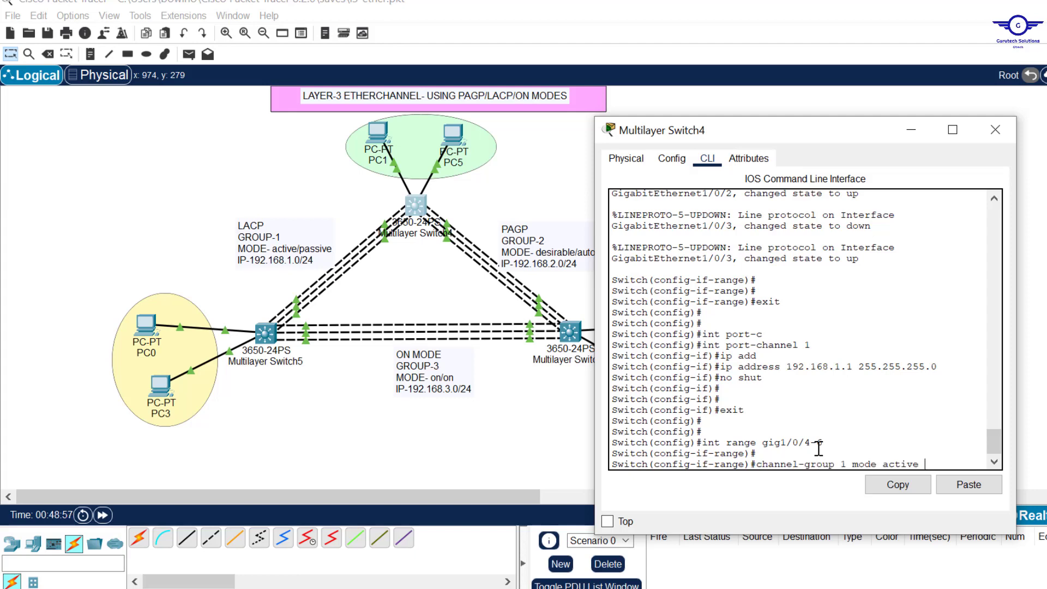
key("BackSpace")
key("BackSpace")
key("BackSpace")
key("BackSpace")
key("BackSpace")
key("BackSpace")
key("BackSpace")
key("BackSpace")
key("BackSpace")
key("BackSpace")
key("BackSpace")
type("mo")
key("Tab")
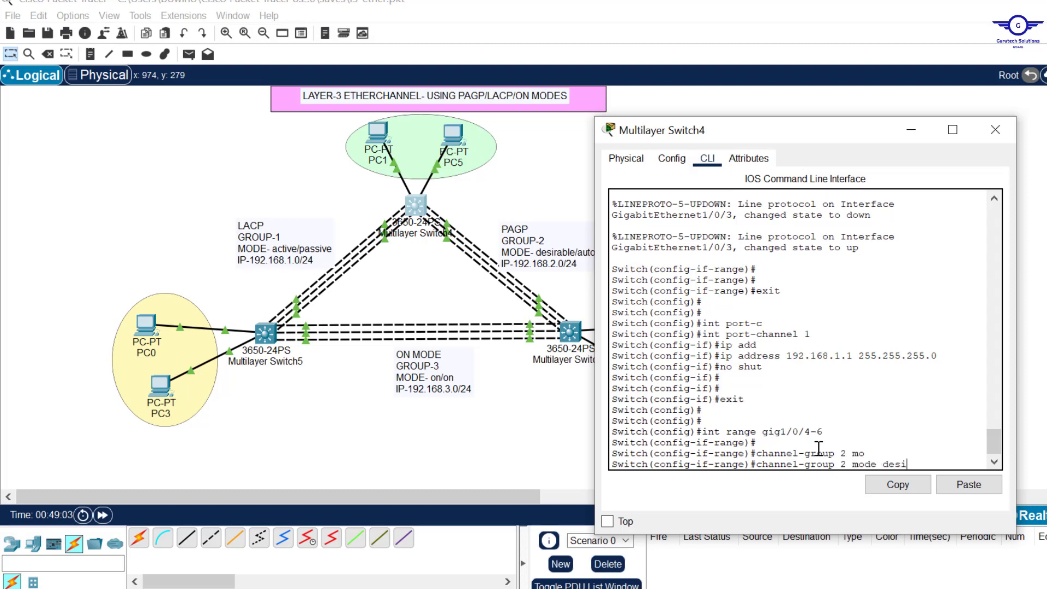
type("desi")
key("Tab")
key("Return")
key("Return")
key("Return")
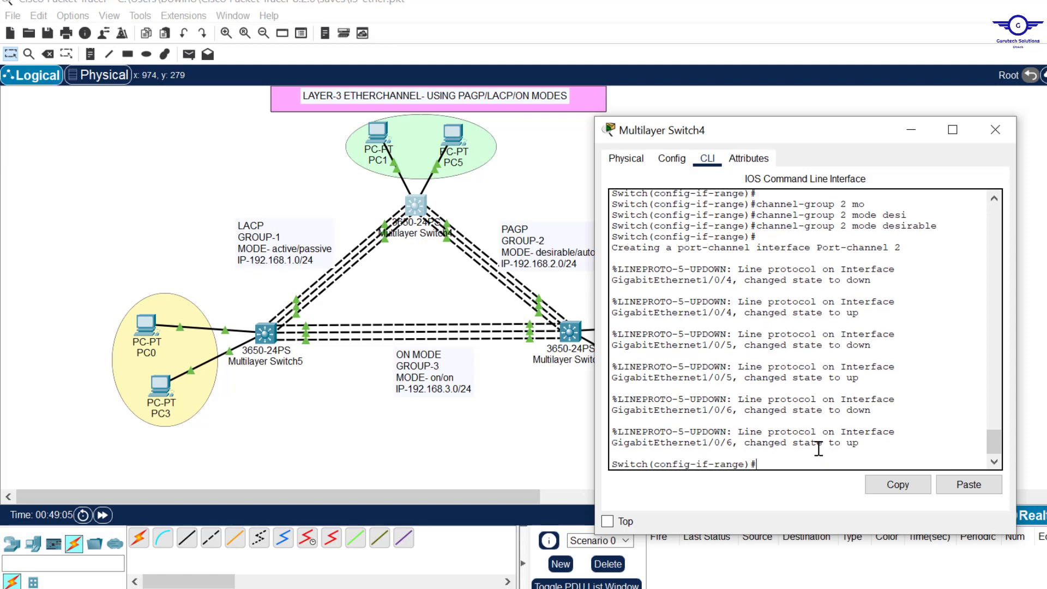
type("exit")
key("Return")
key("Return")
key("Return")
key("Return")
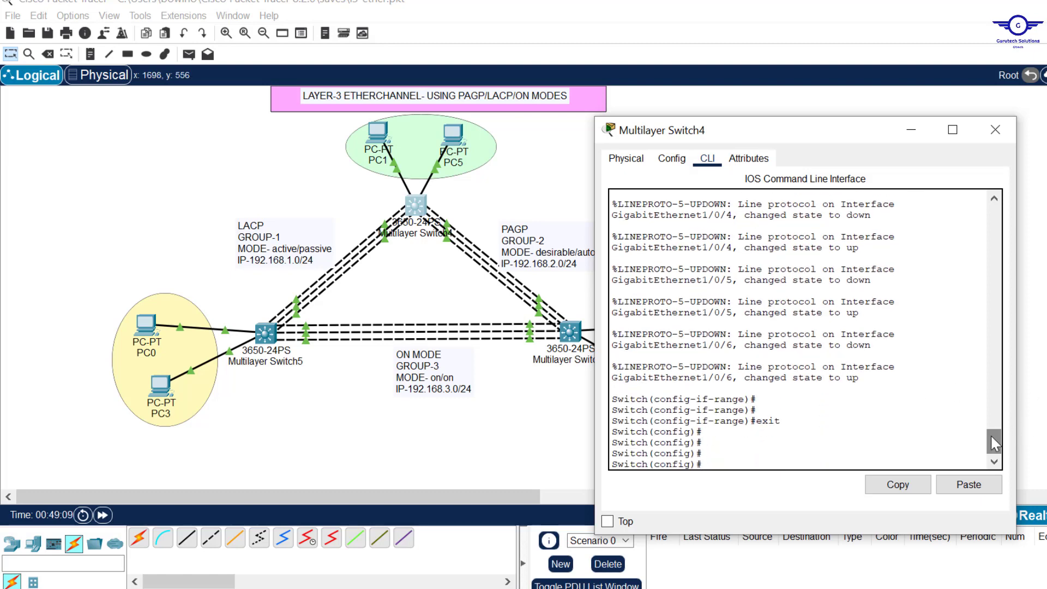
- Check the port-channel creation message for channel group 2 in Multilayer Switch4's CLI output
left_click_drag(990, 434, 990, 424)
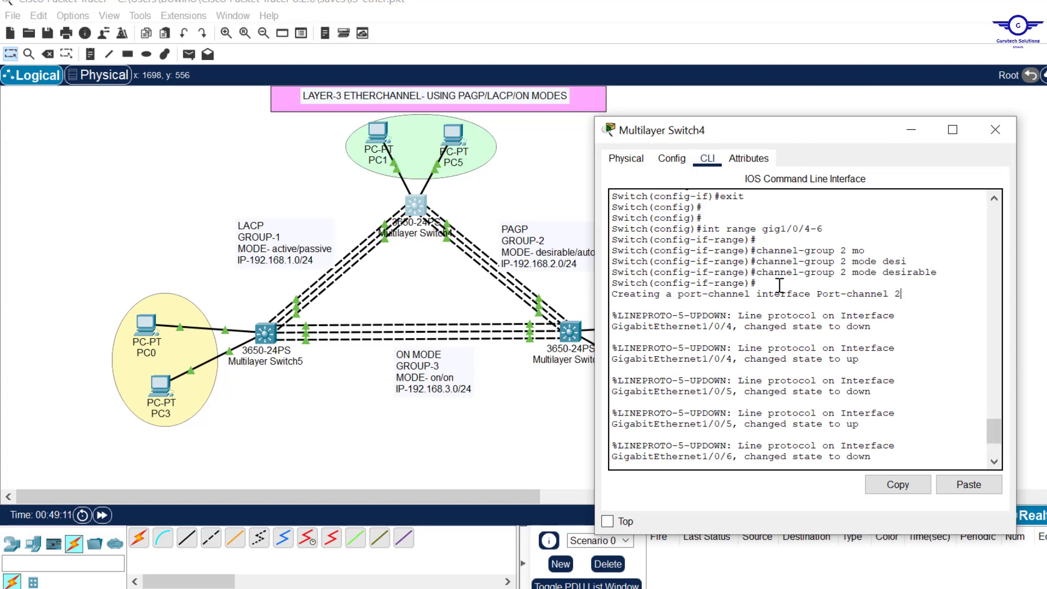
left_click_drag(900, 294, 613, 294)
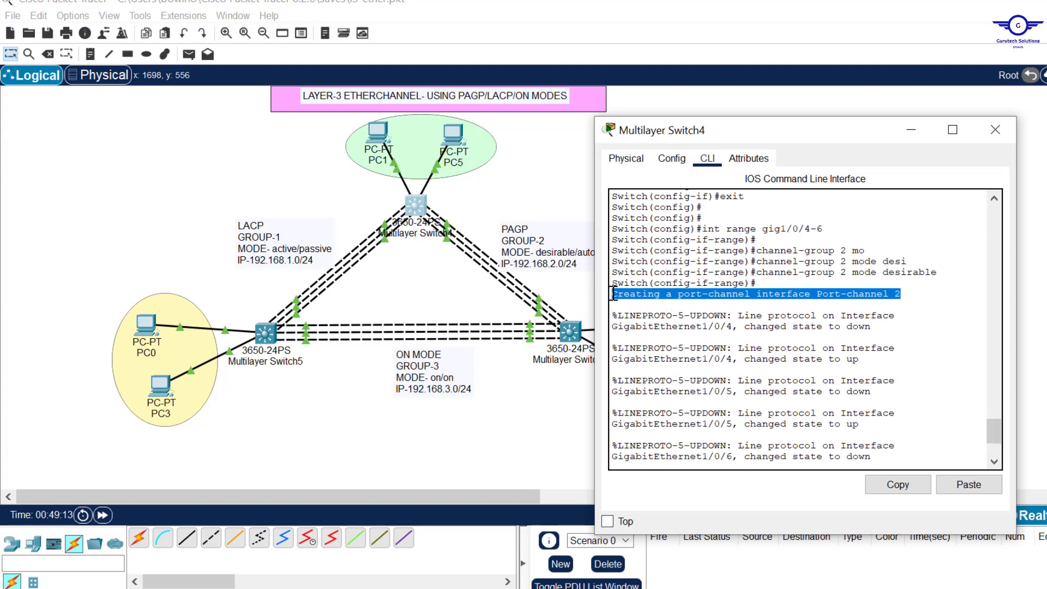
left_click(613, 295)
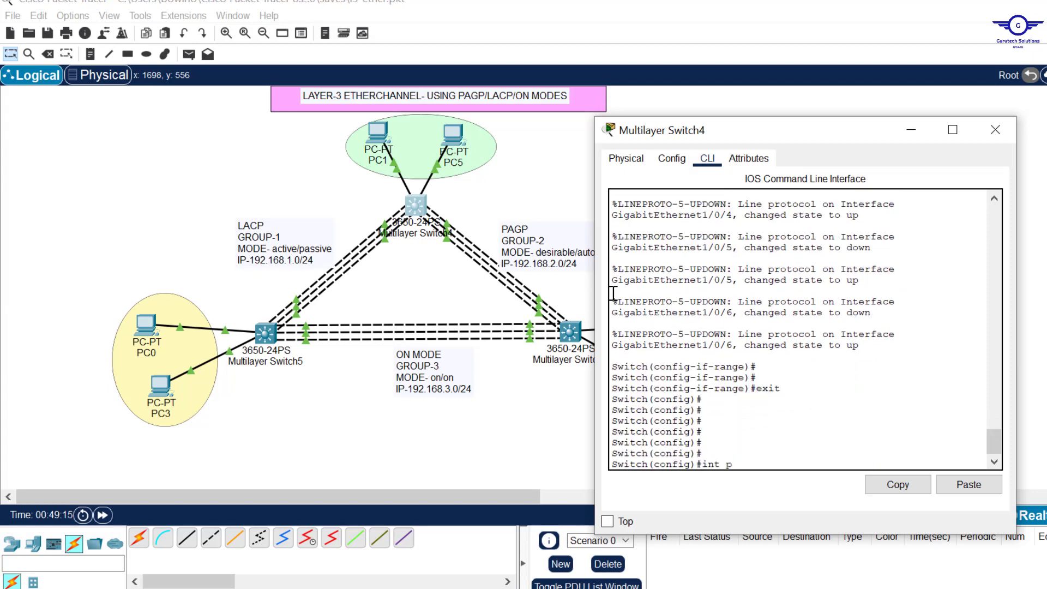
- On Multilayer Switch4, assign IP address 192.168.2.1 with mask 255.255.255.0 to interface port-channel 2
type("int port-c")
key("Tab")
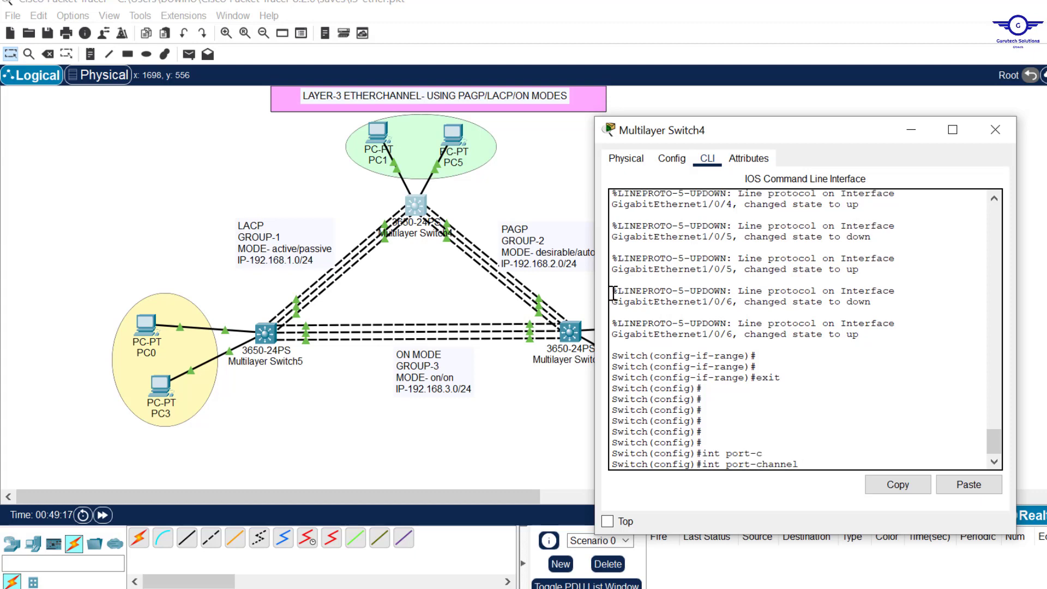
type("2")
key("Return")
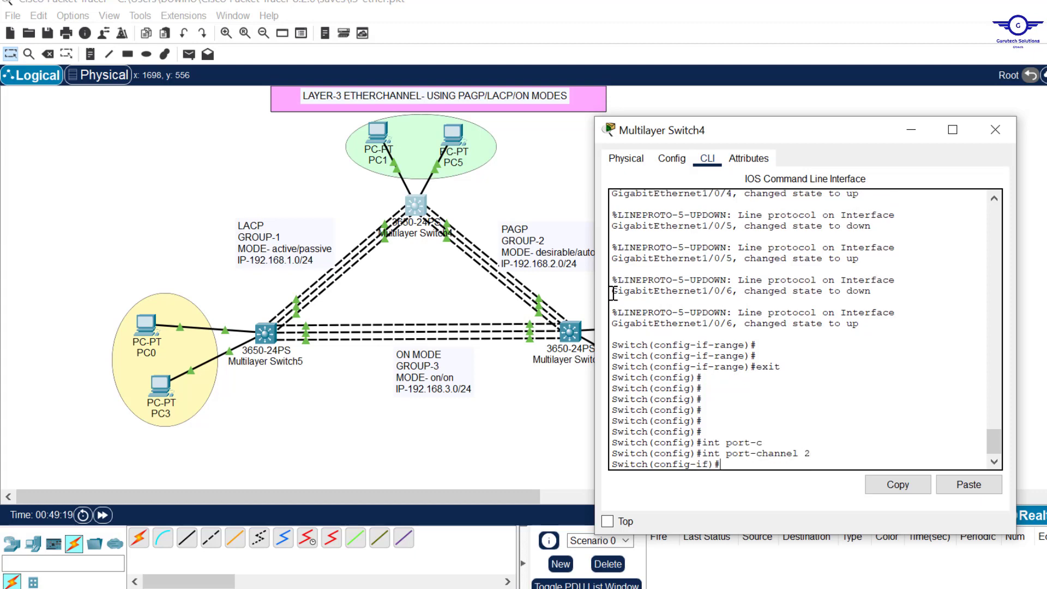
type("ip add")
key("Tab")
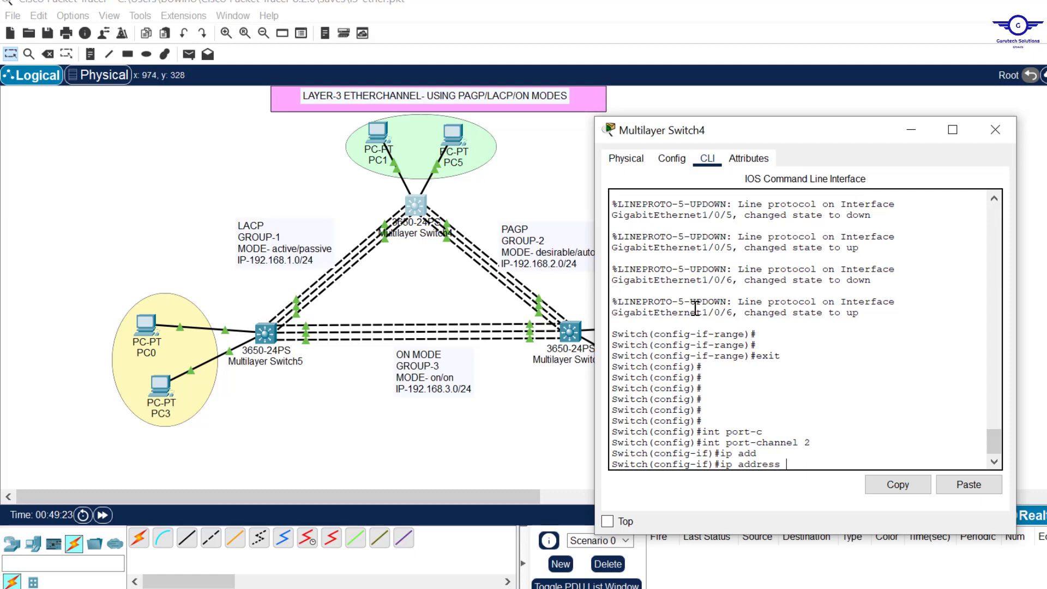
type("192.168.2.1 255.255.255.0")
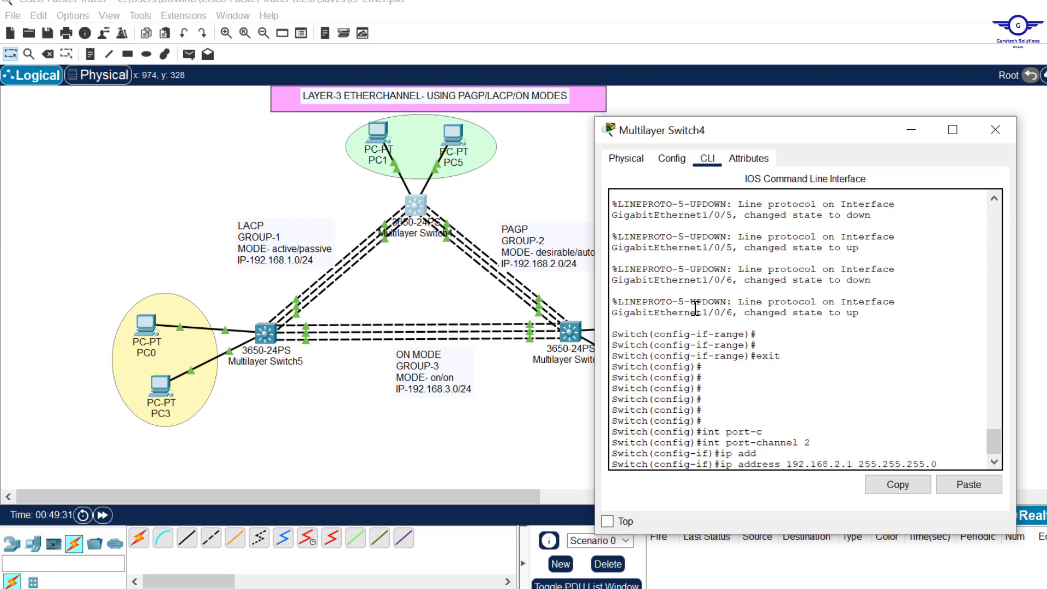
key("Return")
key("Return")
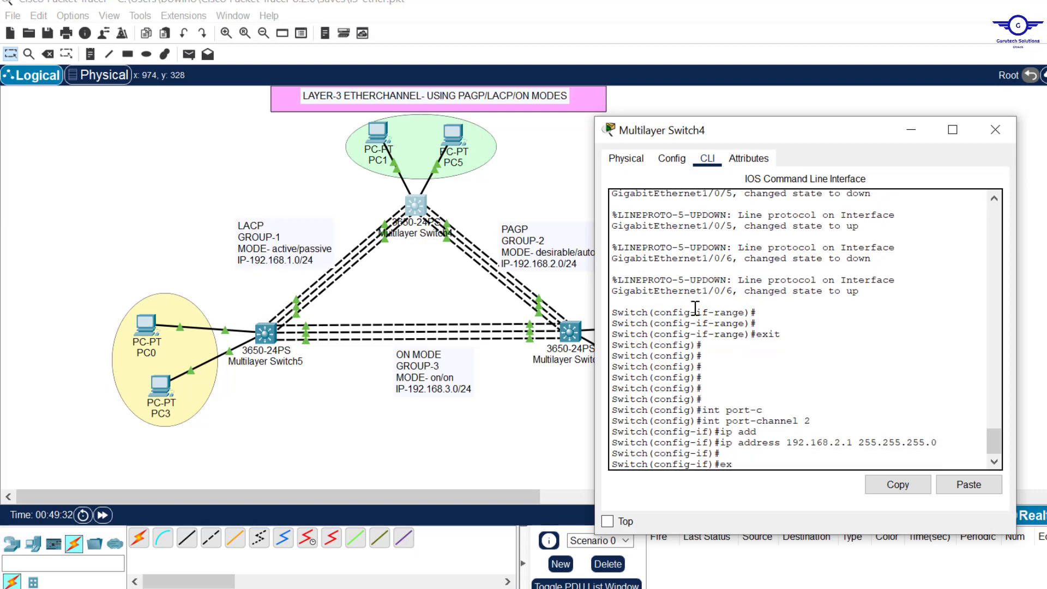
- Exit to global configuration, save Multilayer Switch4's configuration with do wr, and close its window
key("Return")
key("Return")
key("Return")
key("Return")
type("do ")
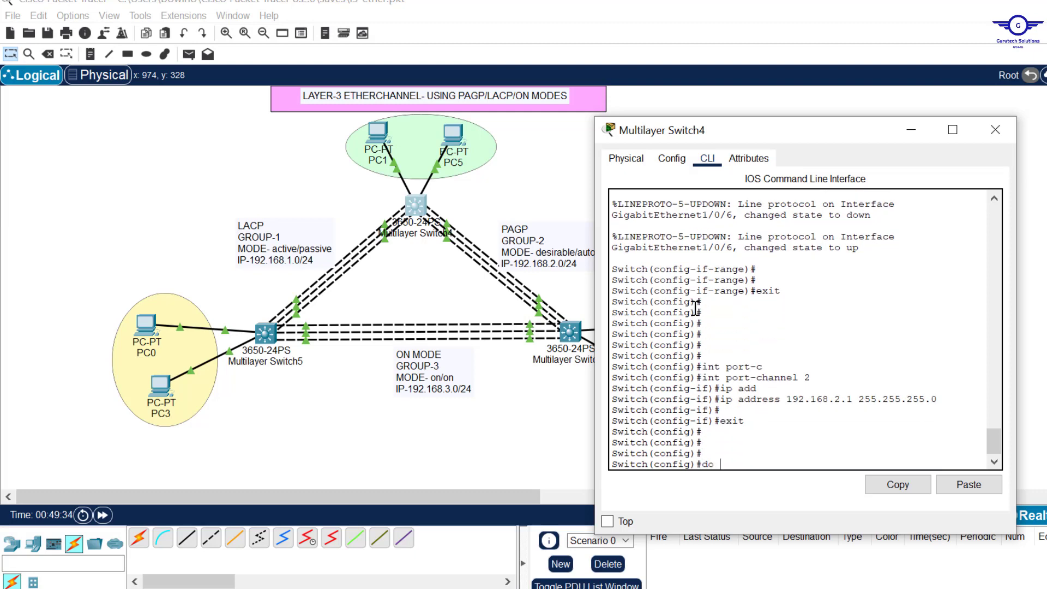
type("wr")
key("Return")
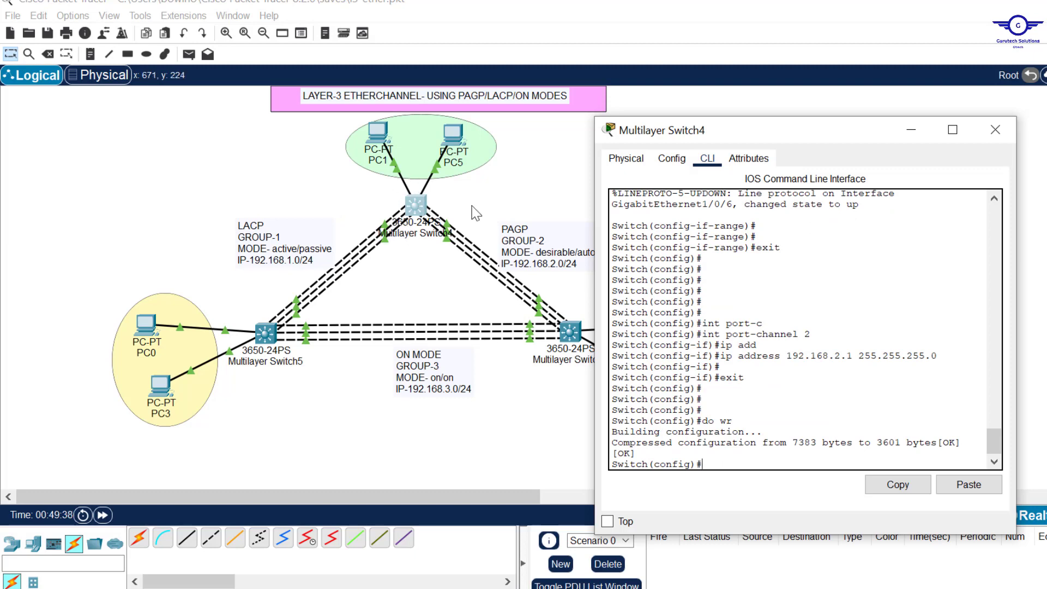
left_click(1001, 131)
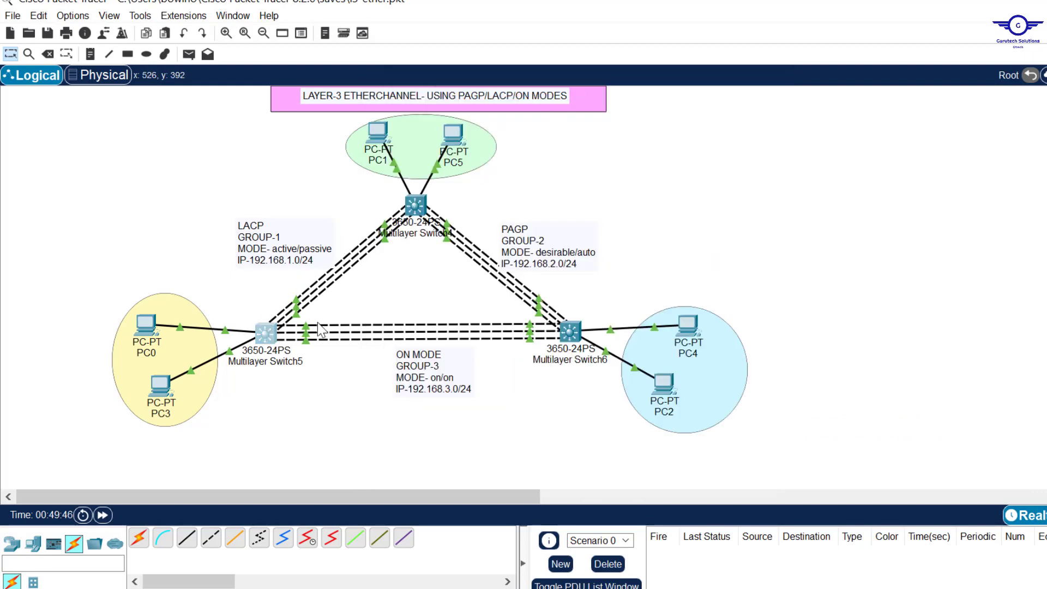
- Look at Multilayer Switch5's CLI, then check in the topology which of its ports link to Multilayer Switch4
left_click(273, 333)
left_click(515, 393)
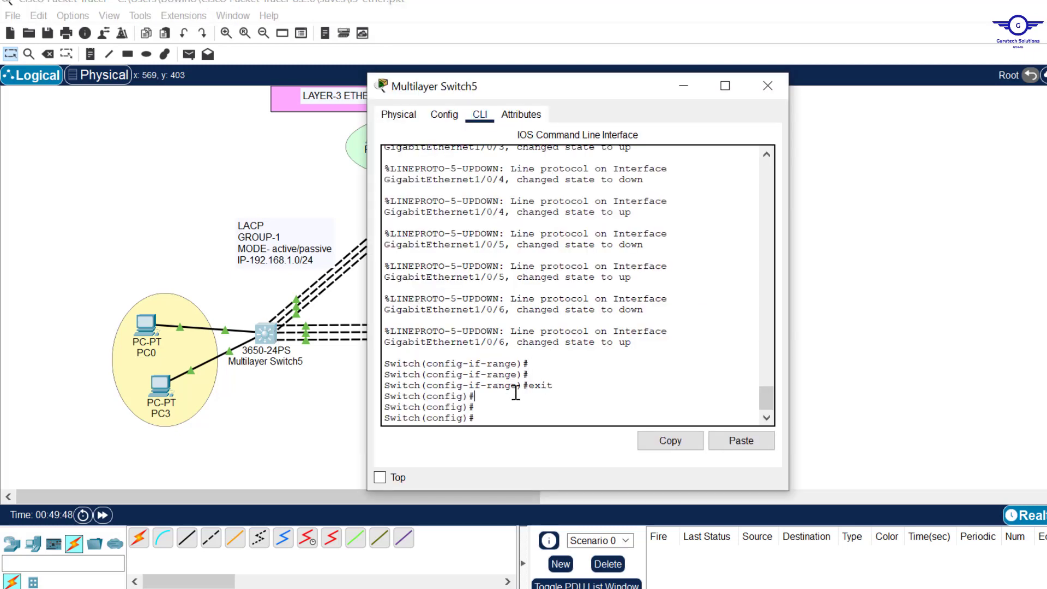
left_click(956, 256)
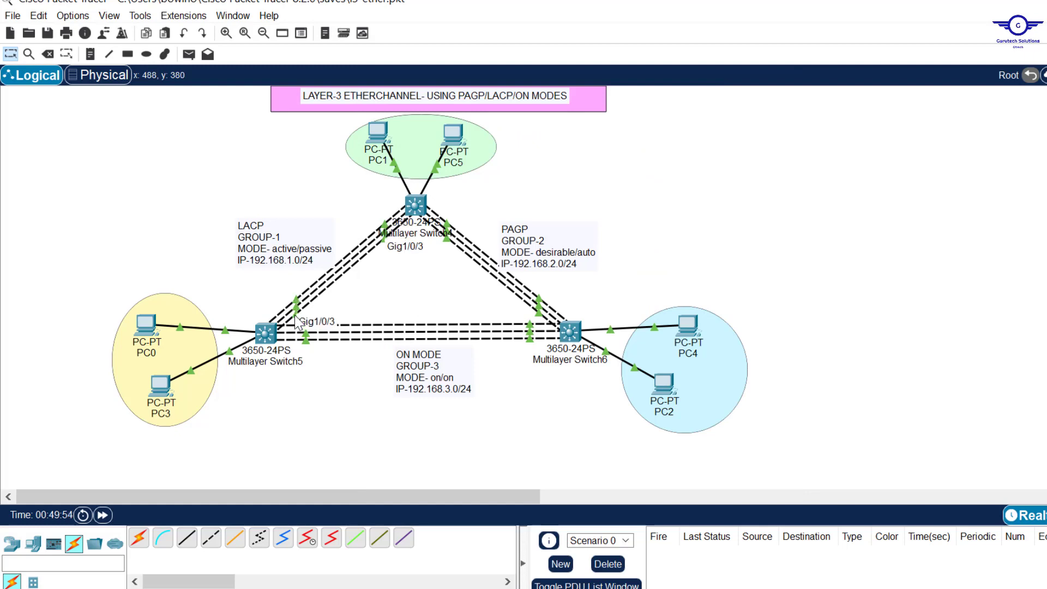
- Open Multilayer Switch5's CLI and enter configuration mode for interface range gig1/0/1-3
left_click(266, 332)
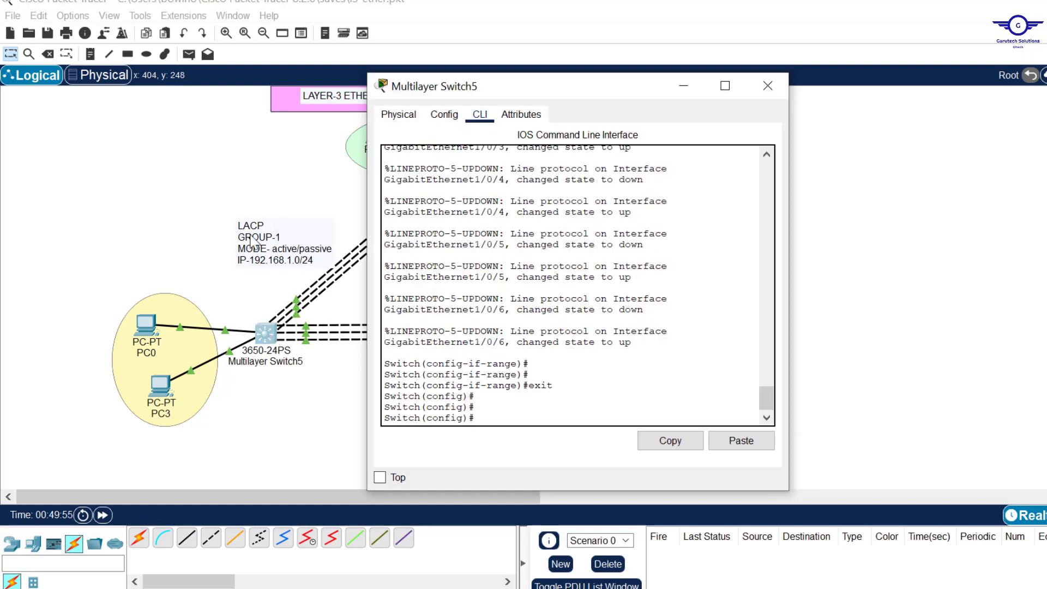
left_click(540, 420)
type("int rang")
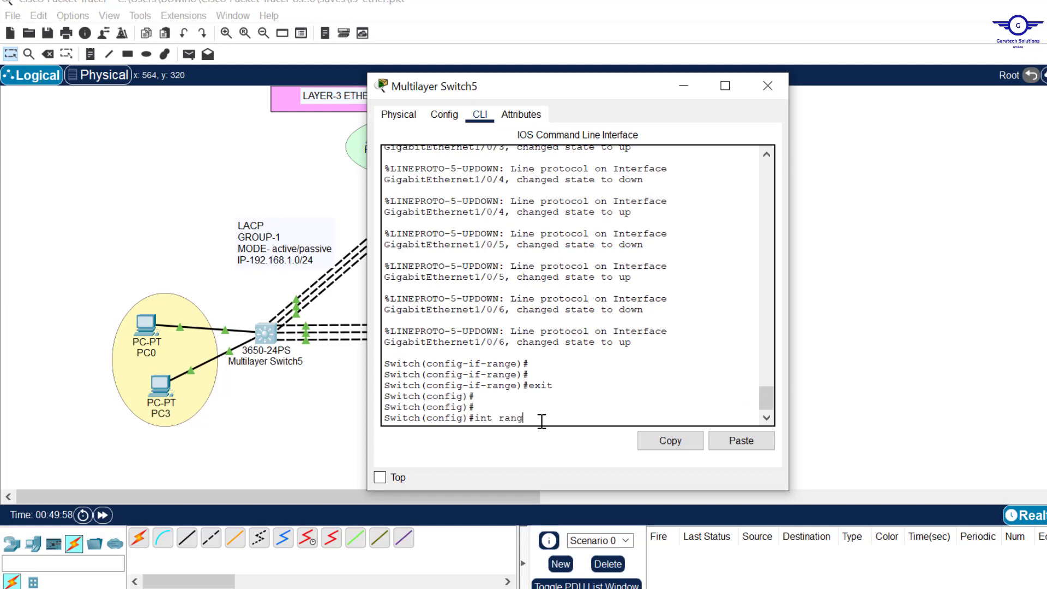
type("e gig1/0/1-3")
key("Return")
key("Return")
key("Return")
- Put Multilayer Switch5's ports gig1/0/1-3 in channel-group 1 with mode passive
type("ch(config-if-range)#c")
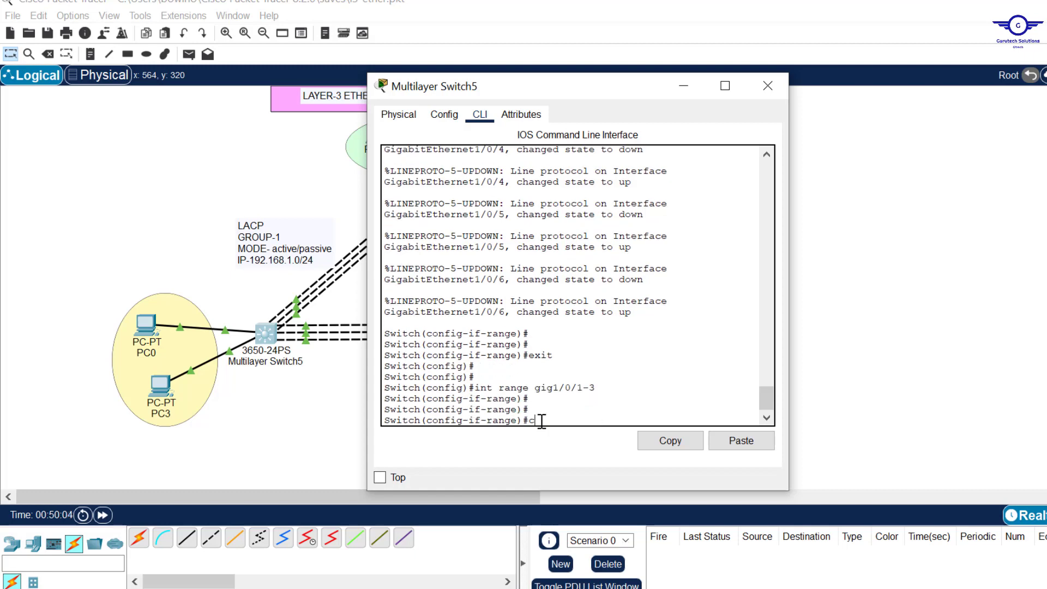
type("hannel")
key("Tab")
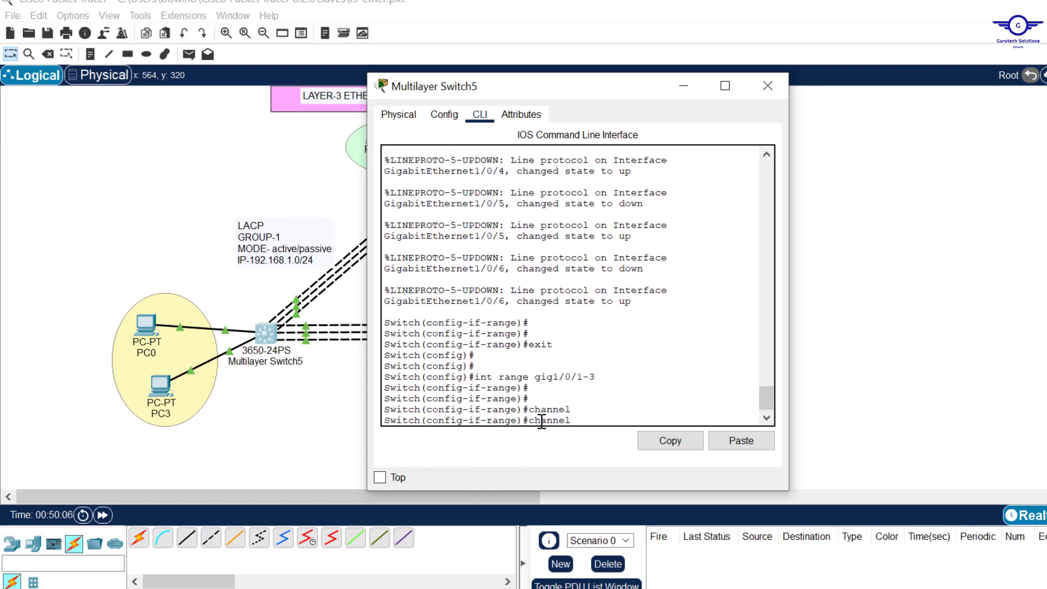
type("-g")
key("Tab")
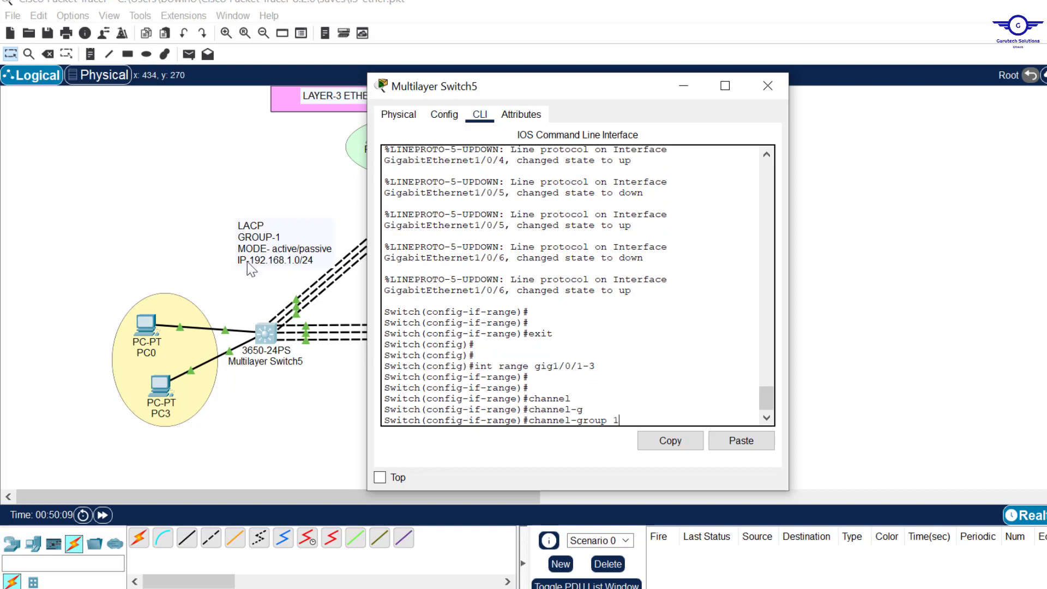
type("1 m")
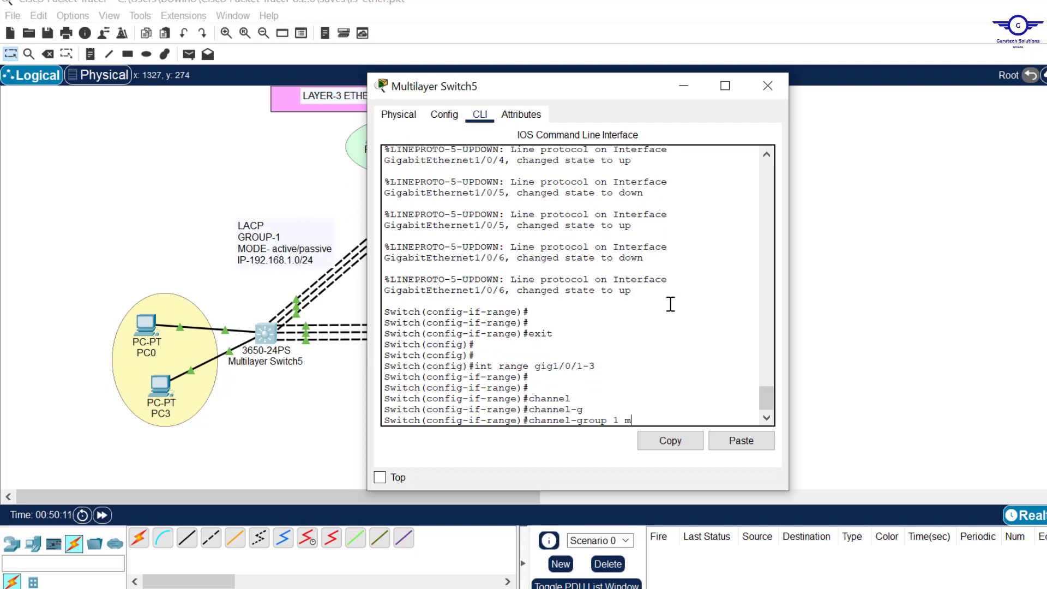
type("o")
key("Tab")
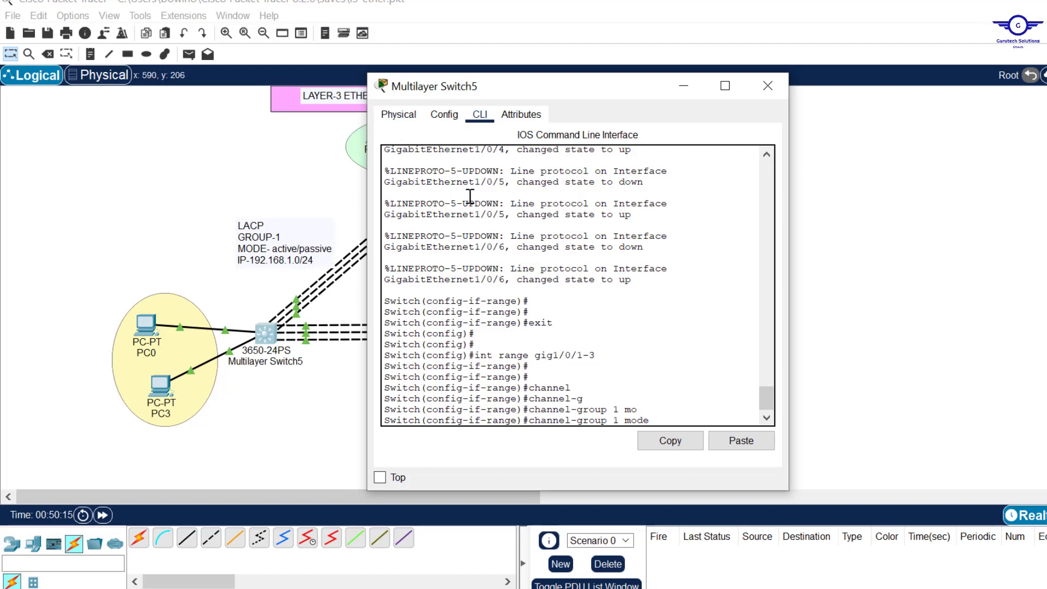
key("Tab")
key("Return")
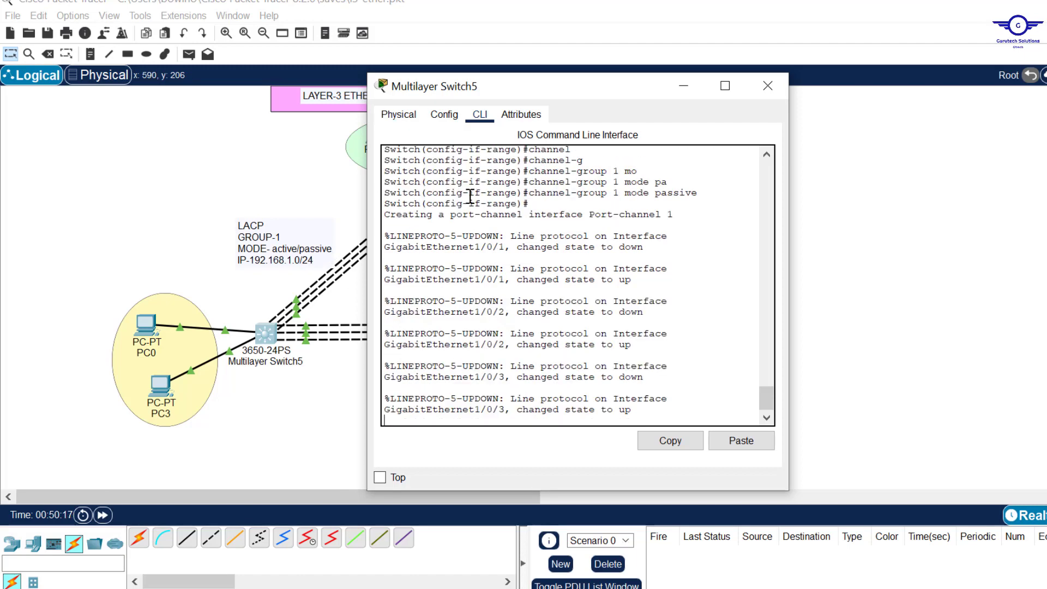
key("Return")
key("Return")
key("Return")
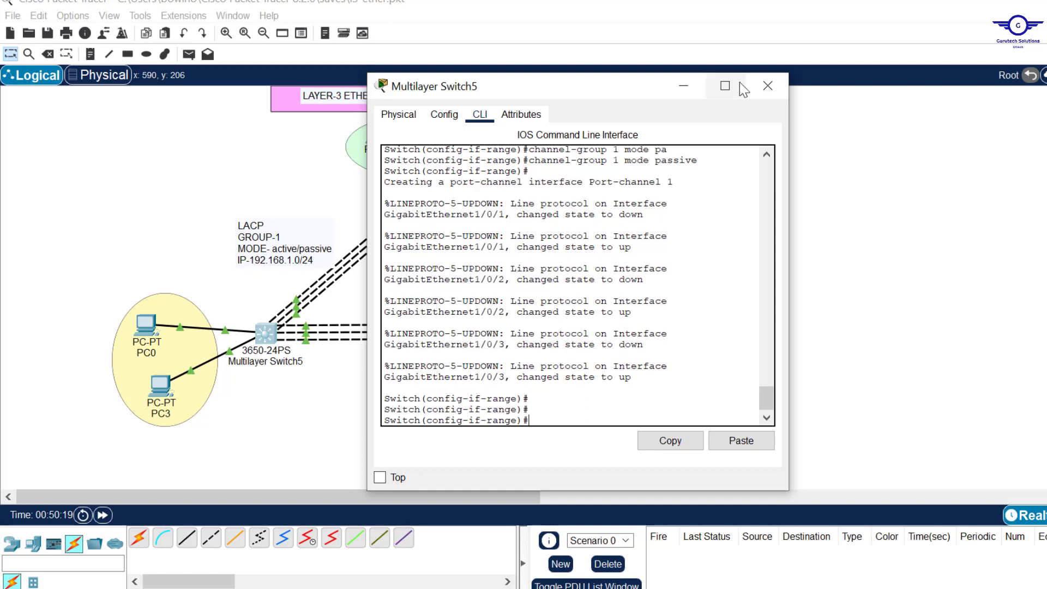
- Exit the interface range on Multilayer Switch5 and enter configuration mode for interface port-channel 1
left_click_drag(673, 183, 533, 182)
type("we")
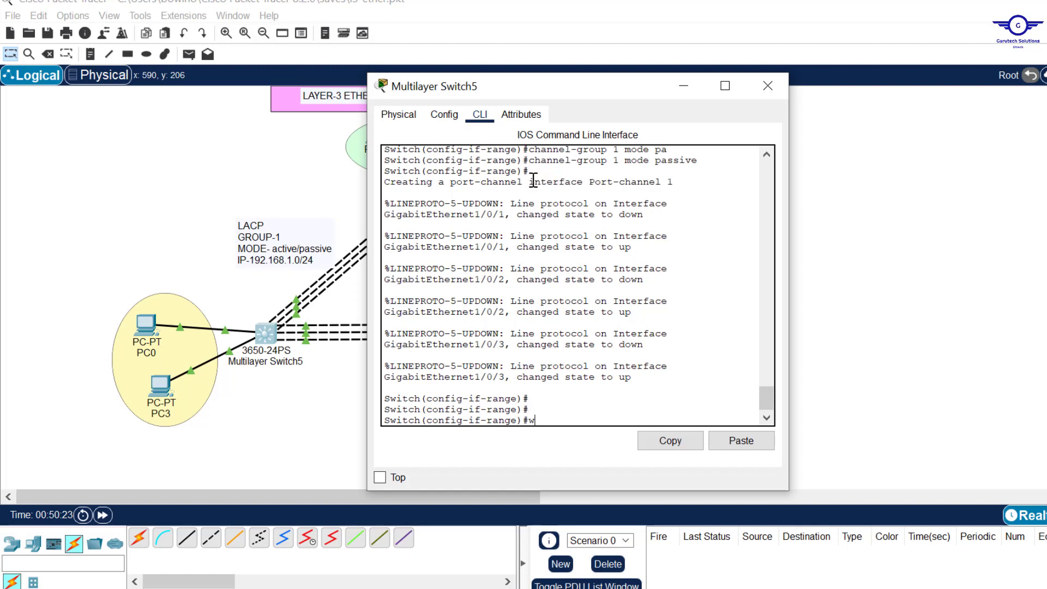
key("BackSpace")
type("ex")
key("Return")
key("Return")
key("Return")
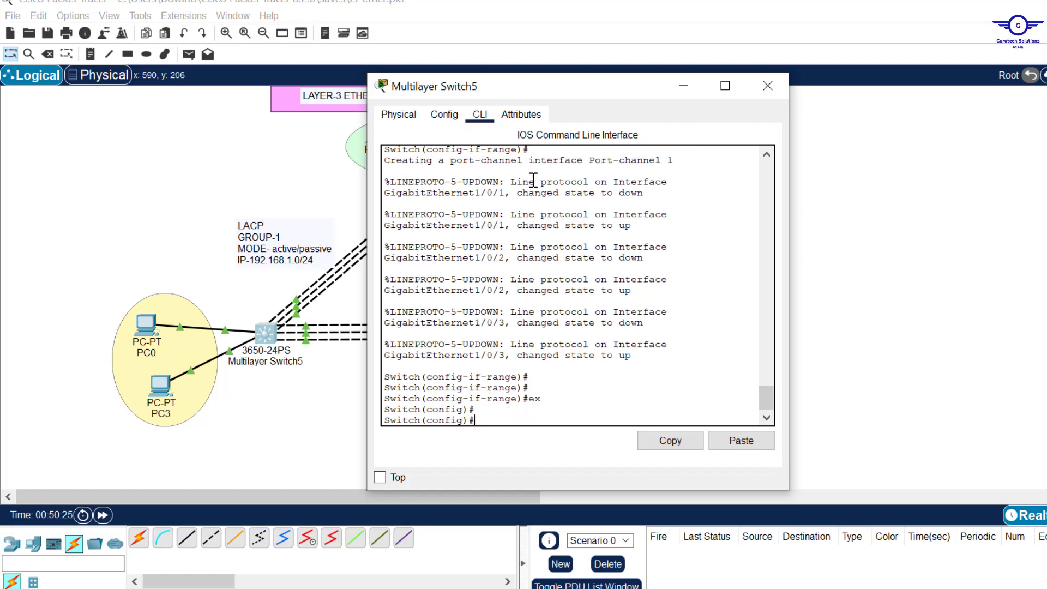
type("int por")
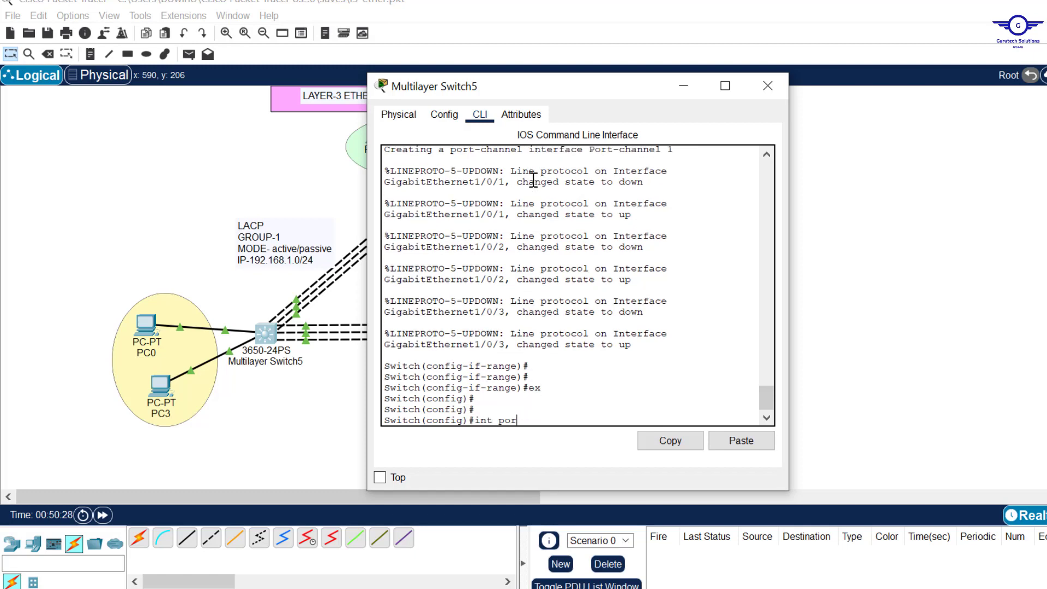
type("t-c")
key("Tab")
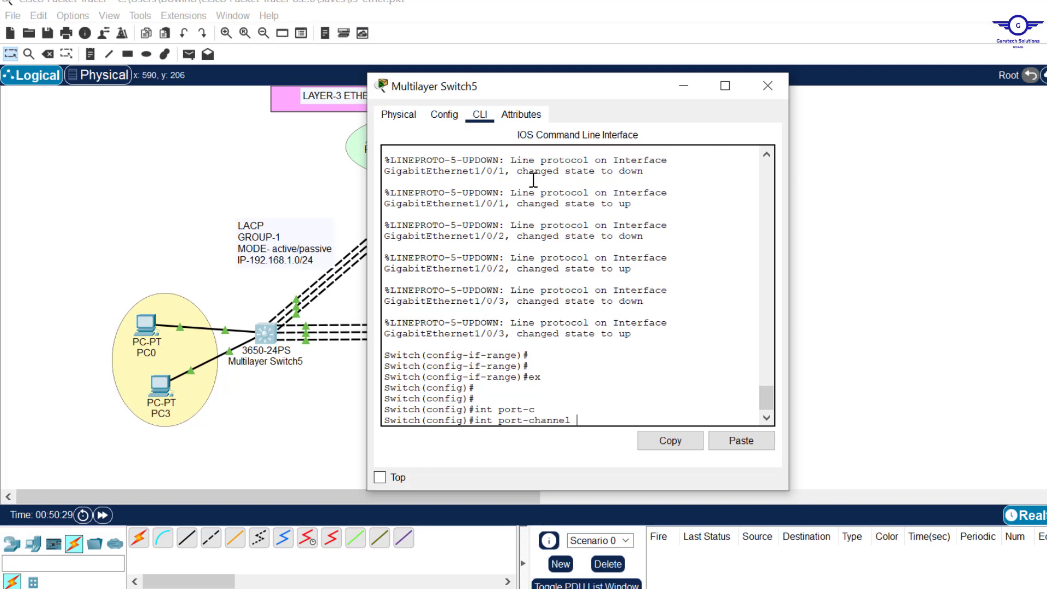
type("1")
key("Return")
- Assign IP address 192.168.1.2 with mask 255.255.255.0 to port-channel 1 on Multilayer Switch5 and exit to global configuration
type("ip add")
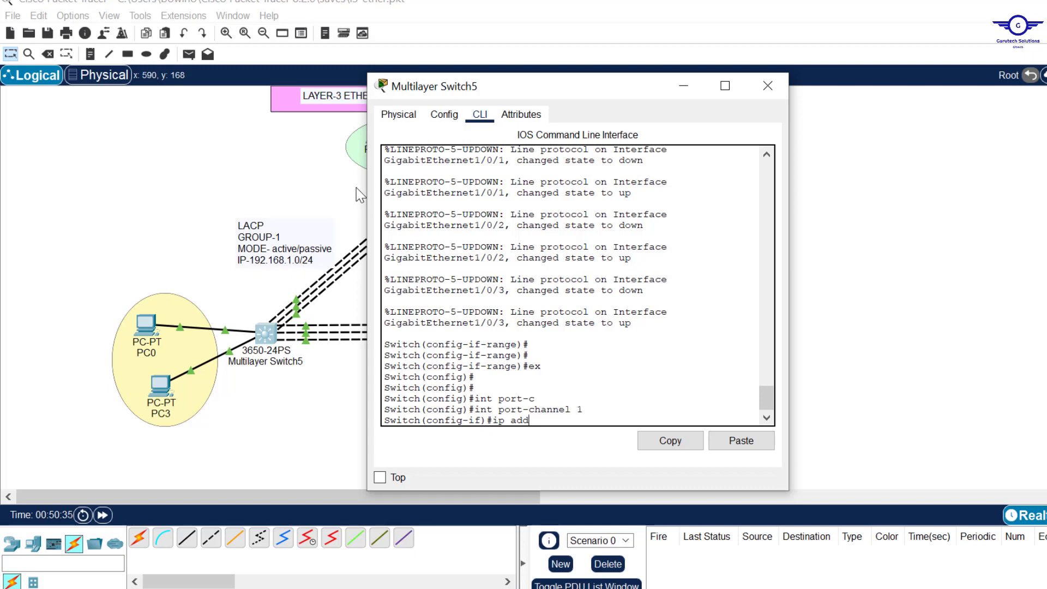
mouse_move(356, 188)
left_mouse_down()
mouse_move(413, 225)
mouse_move(390, 238)
mouse_move(364, 205)
left_mouse_up()
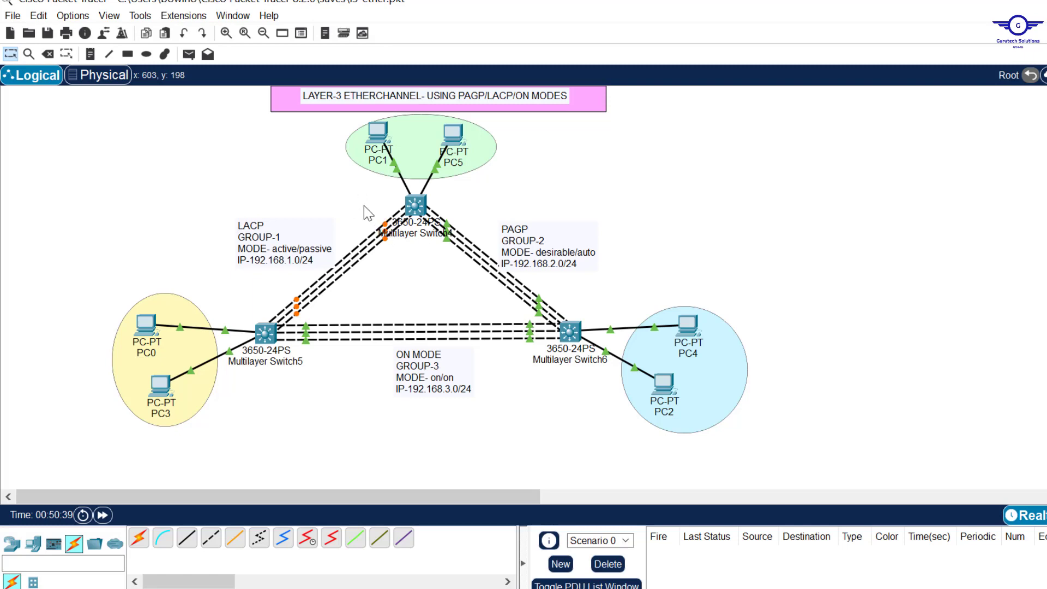
left_click(259, 331)
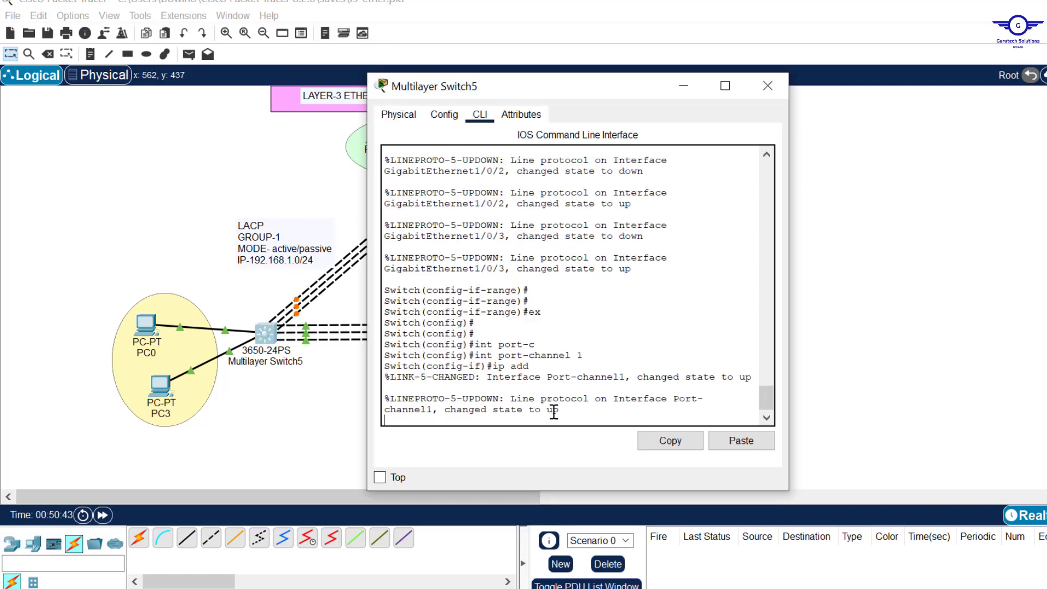
key("Return")
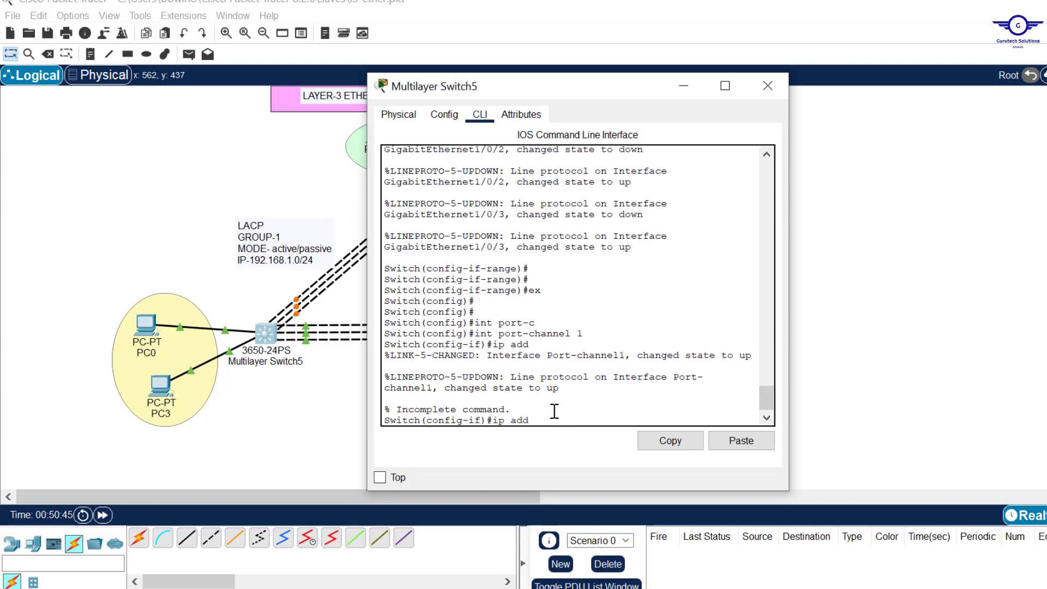
type("192.168.1.2 255.255.255.0")
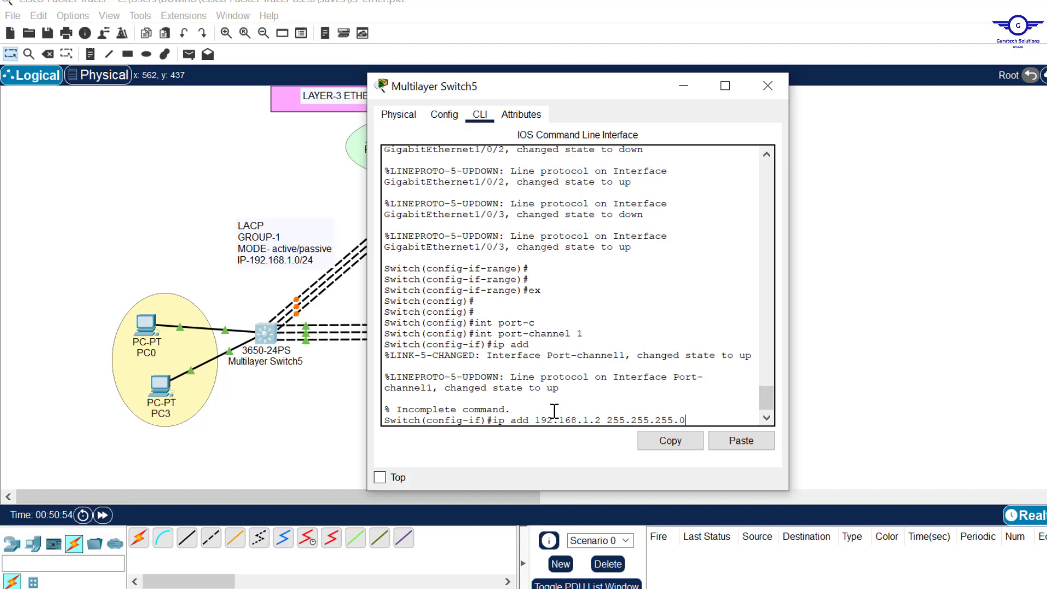
key("Return")
key("Return")
key("Return")
type("exi")
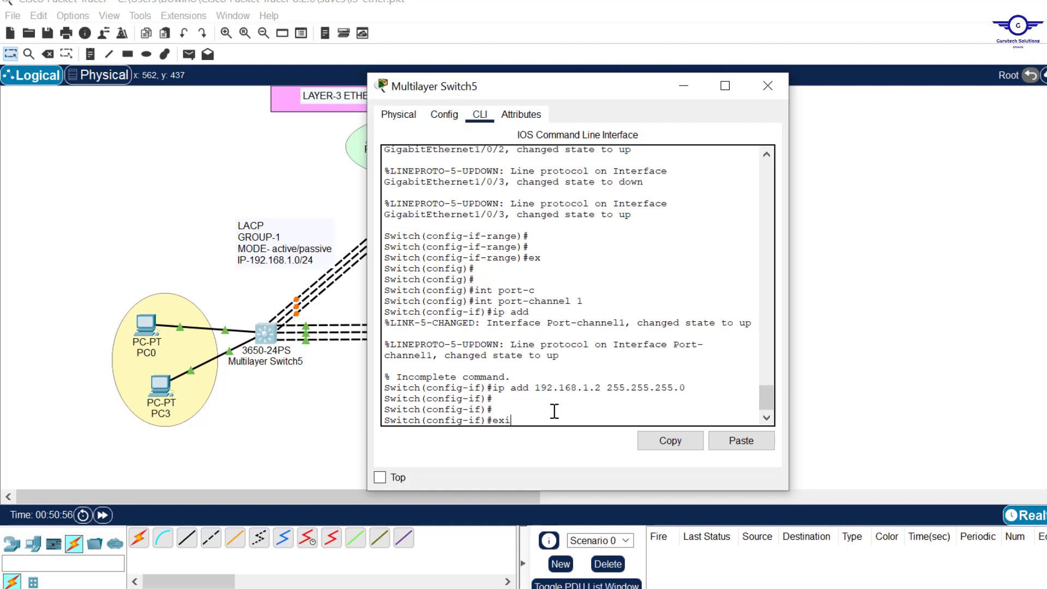
type("t")
key("Return")
type("\\")
key("Return")
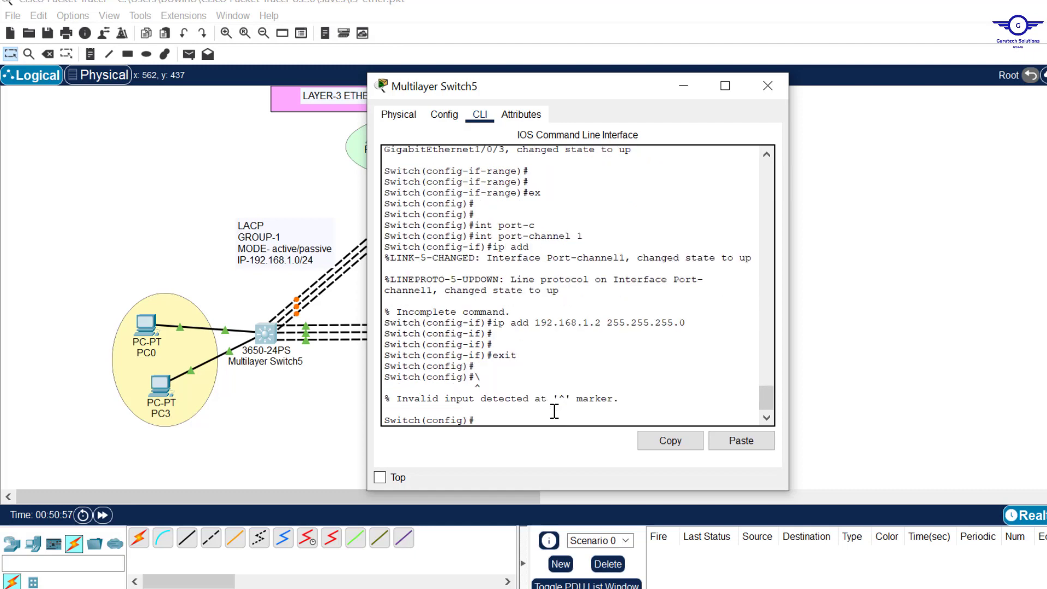
- Check Multilayer Switch5's ports towards Multilayer Switch6 in the topology and enter configuration mode for interface range gig1/0/4-6
left_click(294, 277)
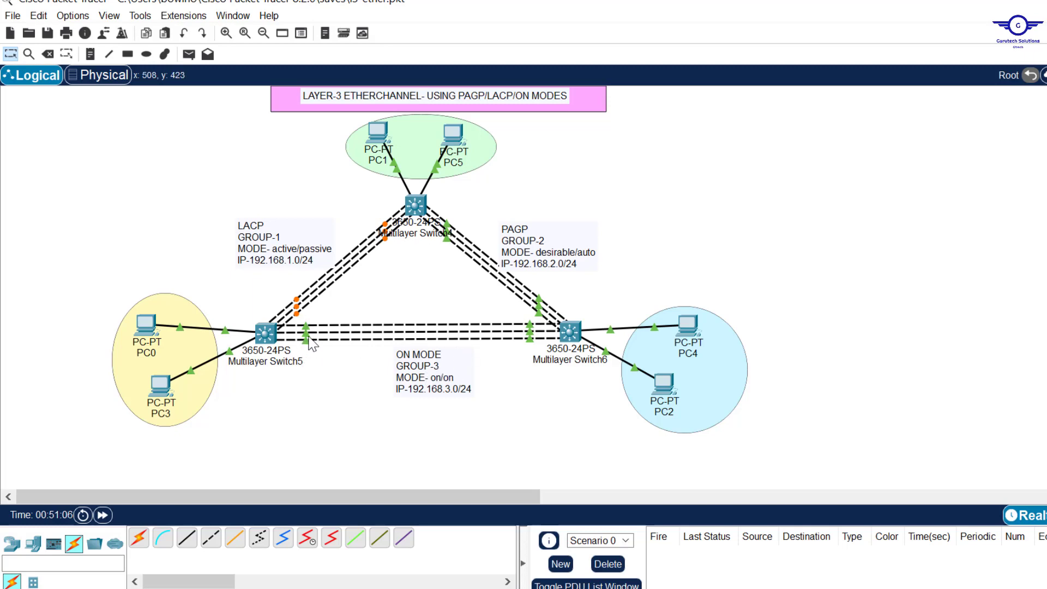
left_click(264, 335)
key("Return")
key("Return")
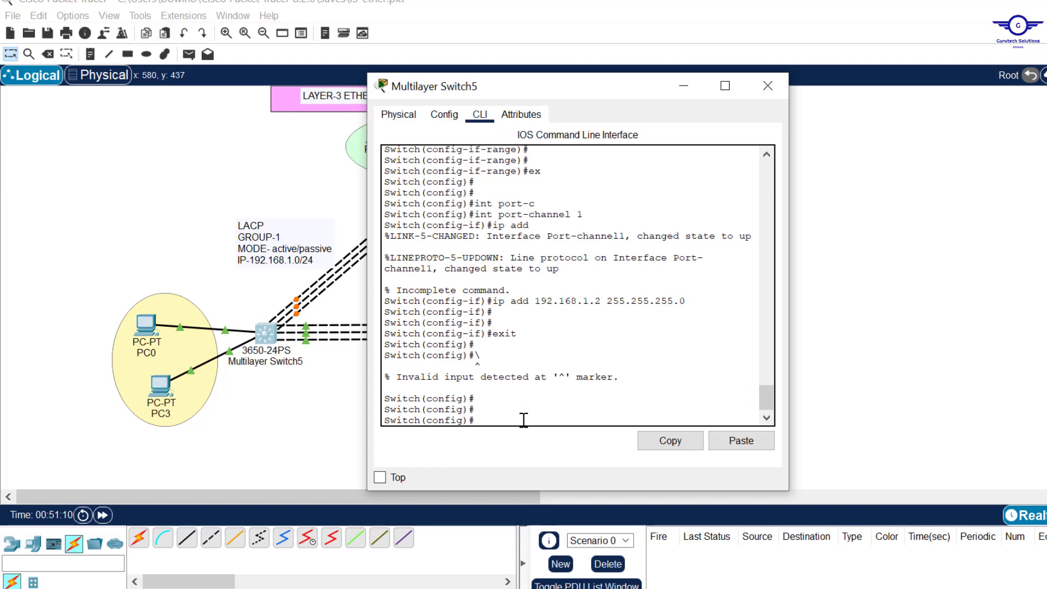
type("int ran")
type("ge")
type(" gig1/0/4-5")
left_click(293, 404)
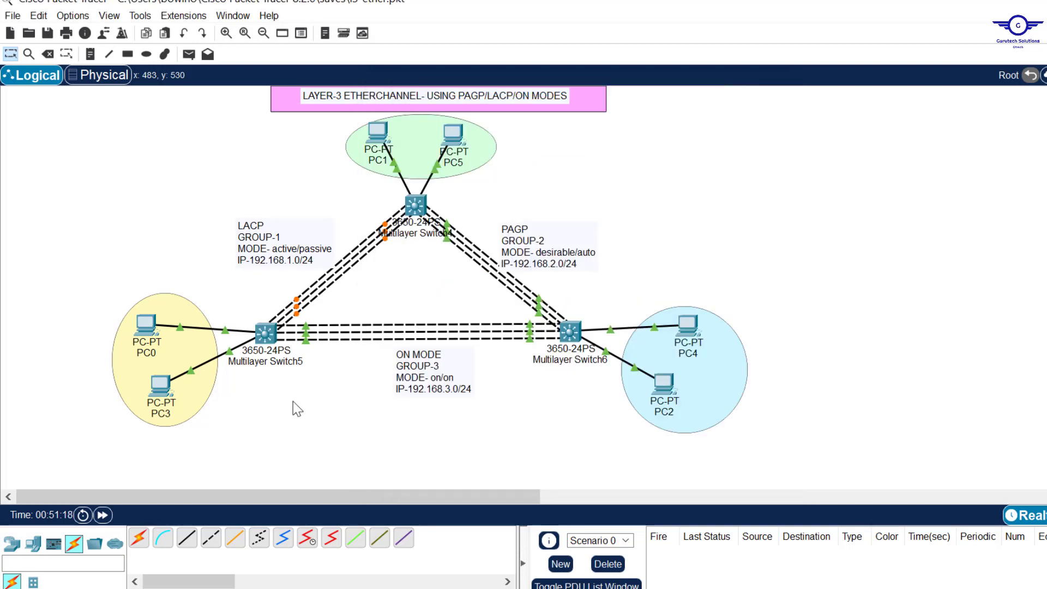
mouse_move(308, 334)
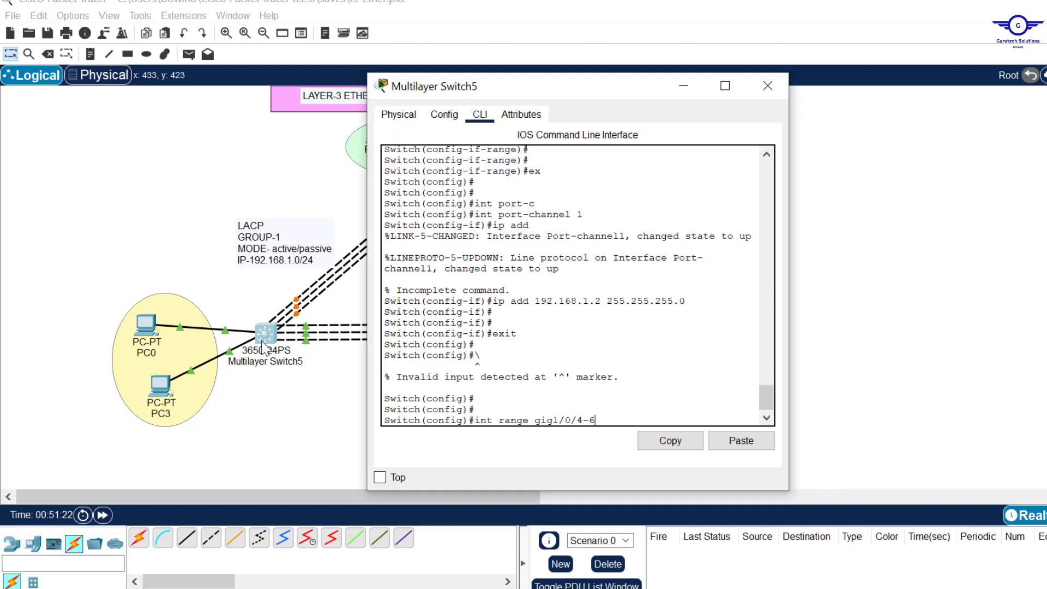
left_click(266, 333)
key("Return")
key("Return")
key("Return")
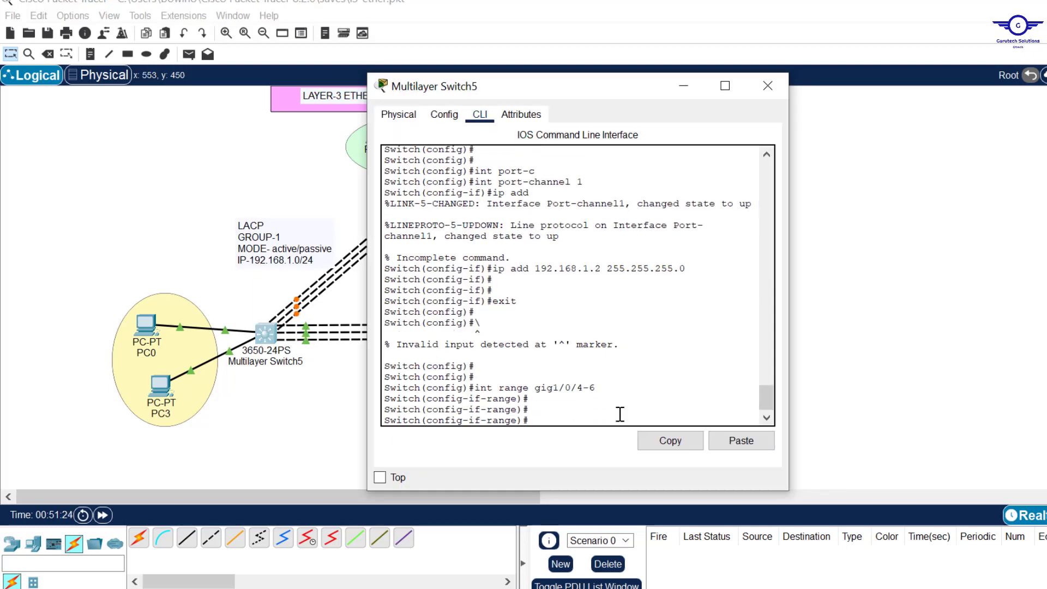
- Put Multilayer Switch5's ports gig1/0/4-6 in channel-group 3 with mode on
type("channel-g")
key("Tab")
key("BackSpace")
key("BackSpace")
key("BackSpace")
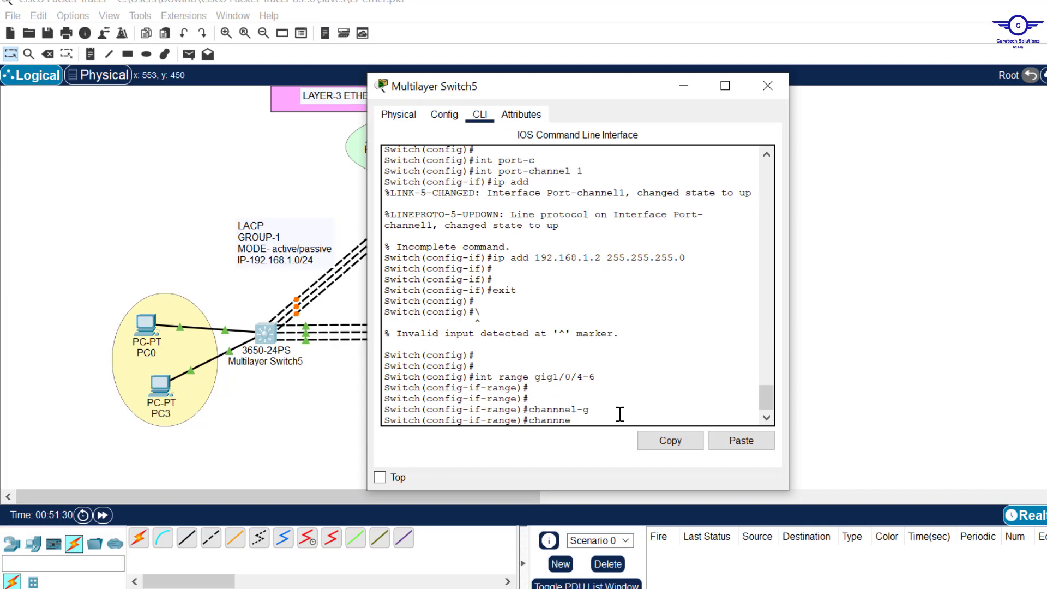
type("el-g")
key("Tab")
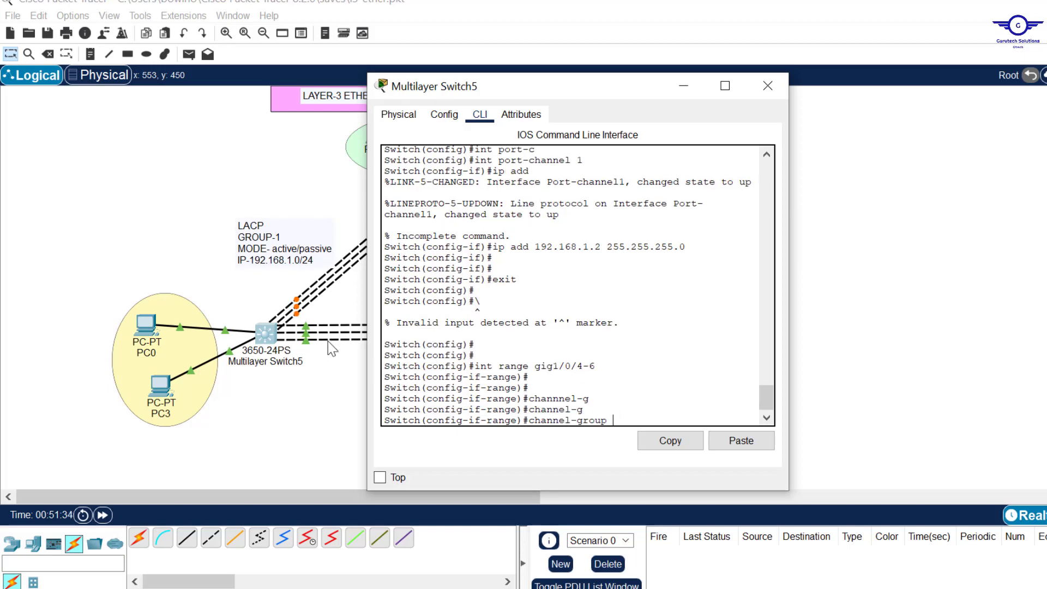
left_click_drag(922, 392, 224, 317)
left_click(266, 336)
type("3")
type(" mo")
key("Tab")
type("on")
key("Tab")
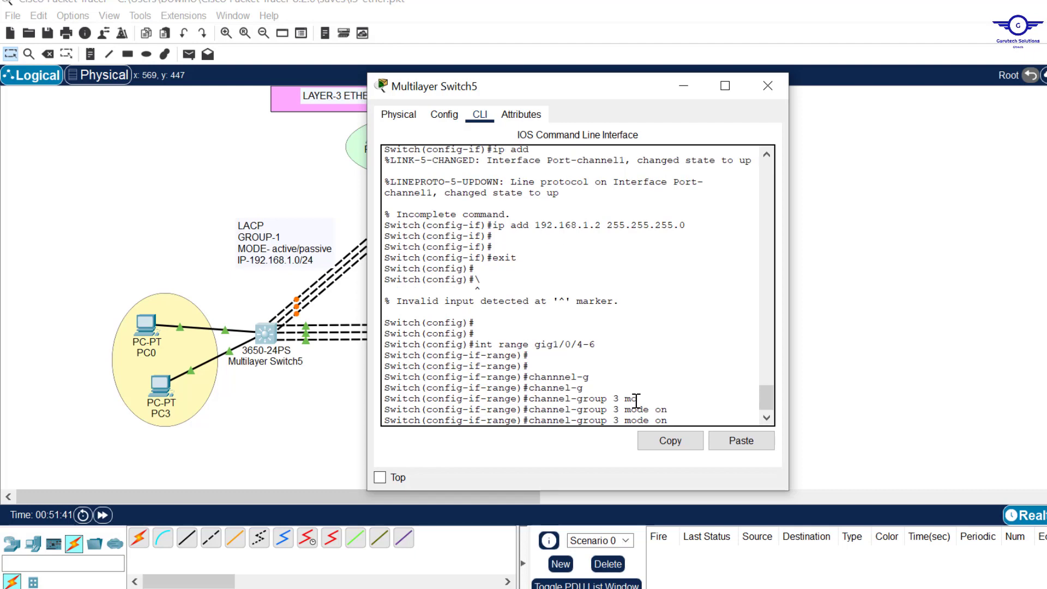
key("Return")
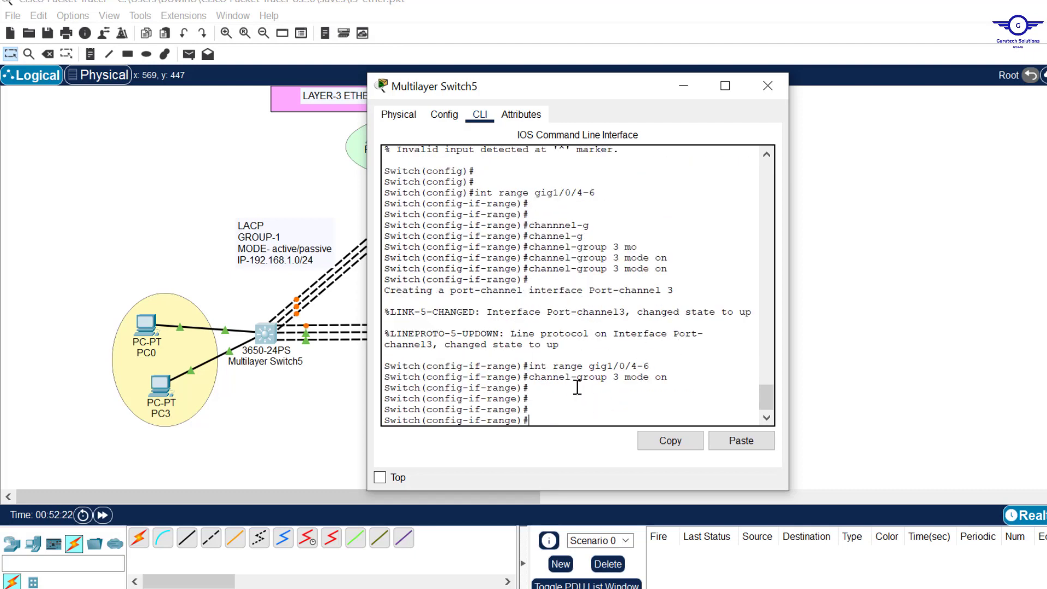
- Exit the gig1/0/4-6 range on Multilayer Switch5 and enter configuration mode for interface port-channel 3
type("exit")
key("Return")
key("Return")
key("Return")
key("Return")
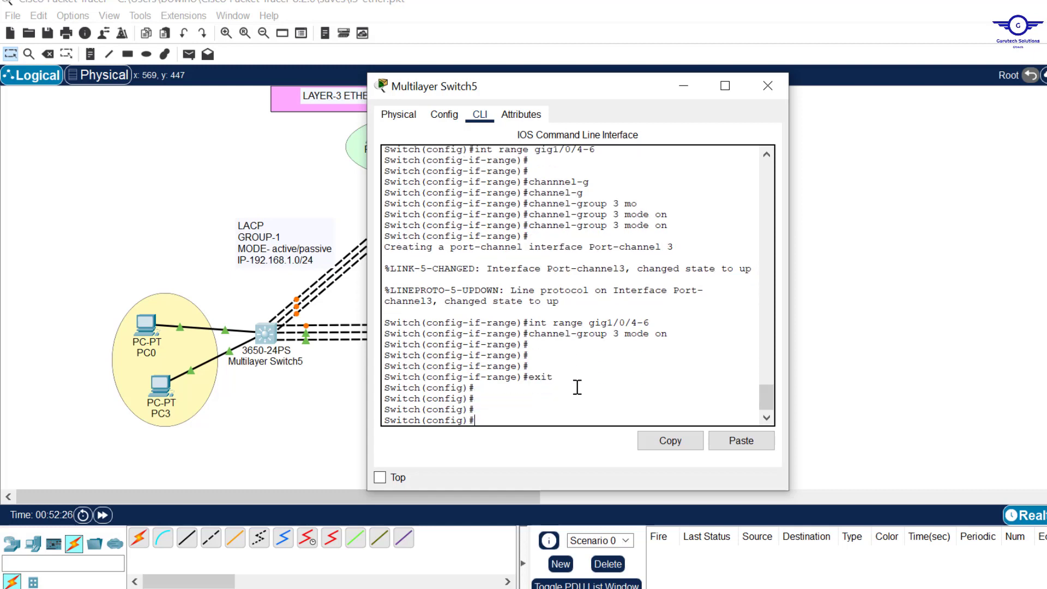
type("int port-c")
key("Tab")
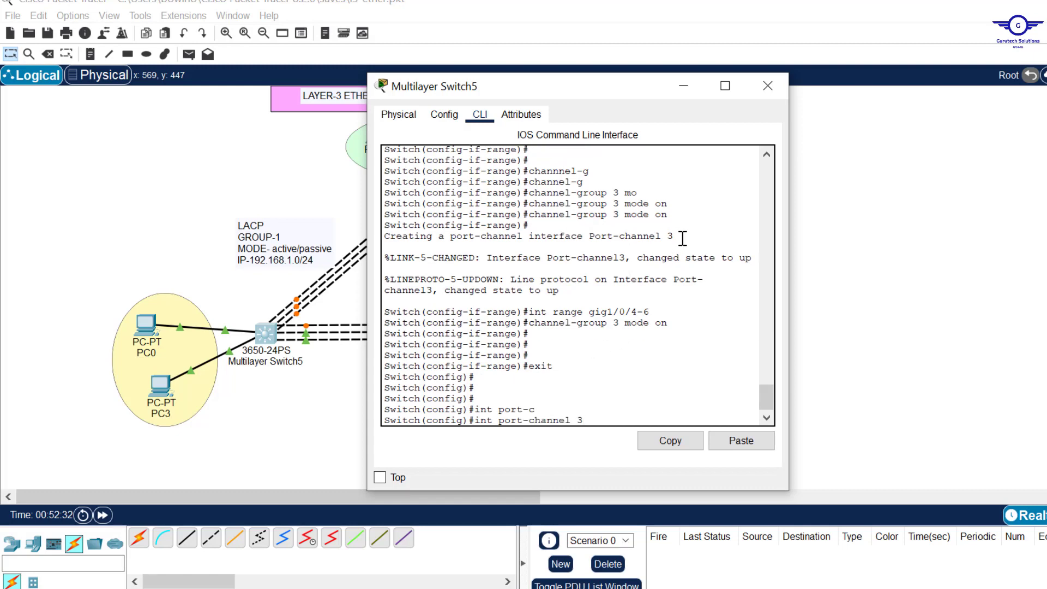
left_click_drag(675, 237, 544, 239)
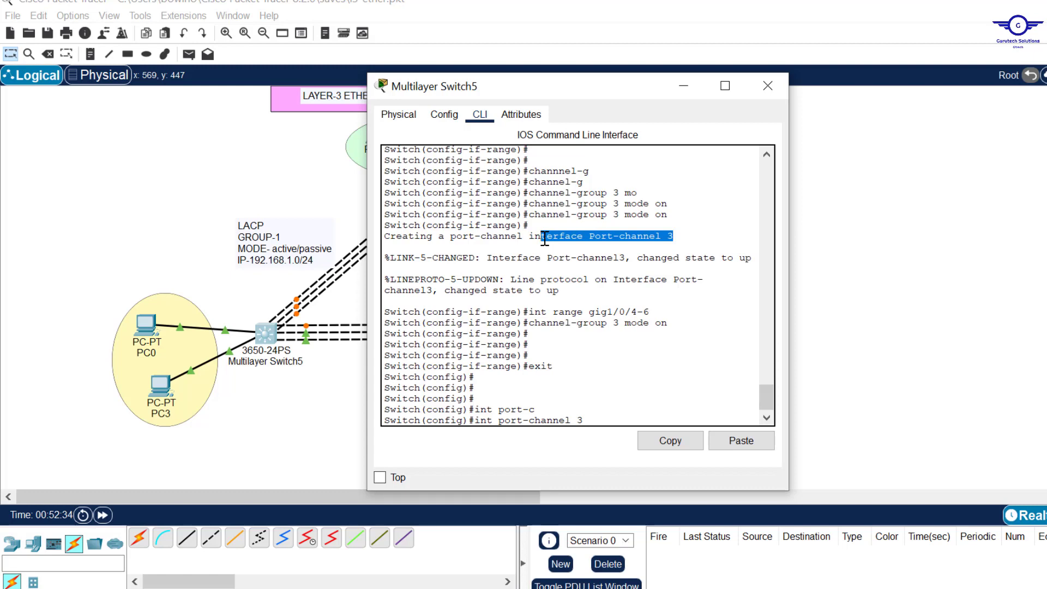
left_click(600, 405)
key("Return")
key("Return")
key("Return")
- Assign IP address 192.168.3.1 with mask 255.255.255.0 to port-channel 3 on Multilayer Switch5 and return to the topology
type("itch(config-if)#i")
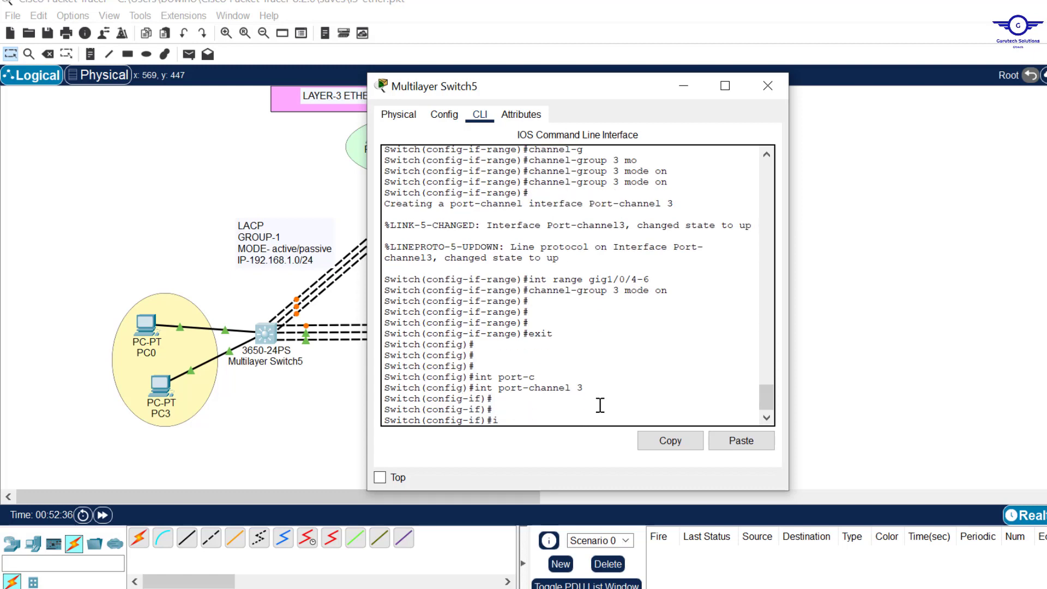
type("p add 192.168.3.1 255.255.255.0")
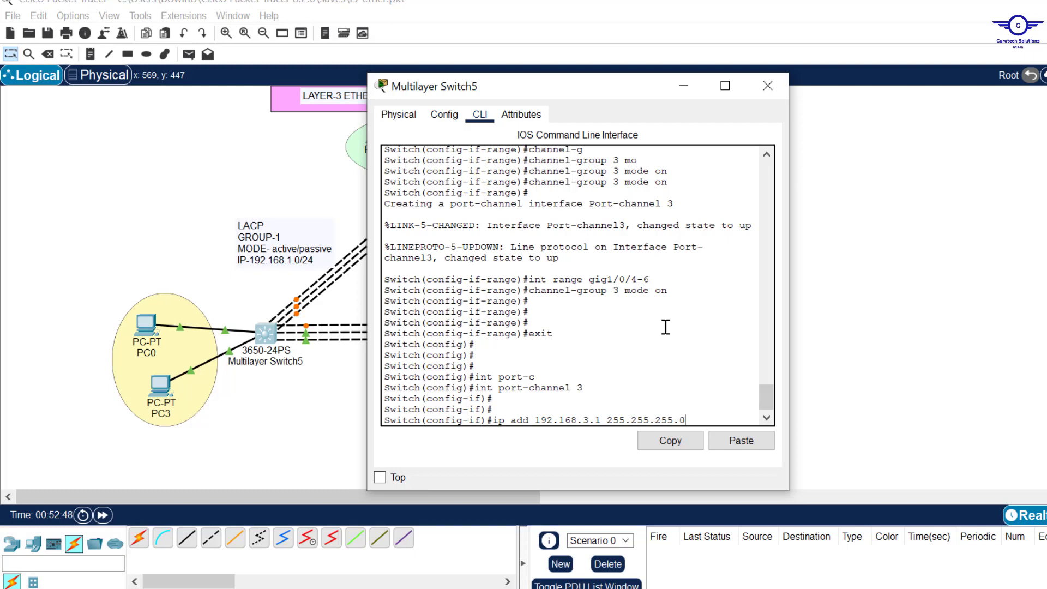
key("Return")
left_click(989, 247)
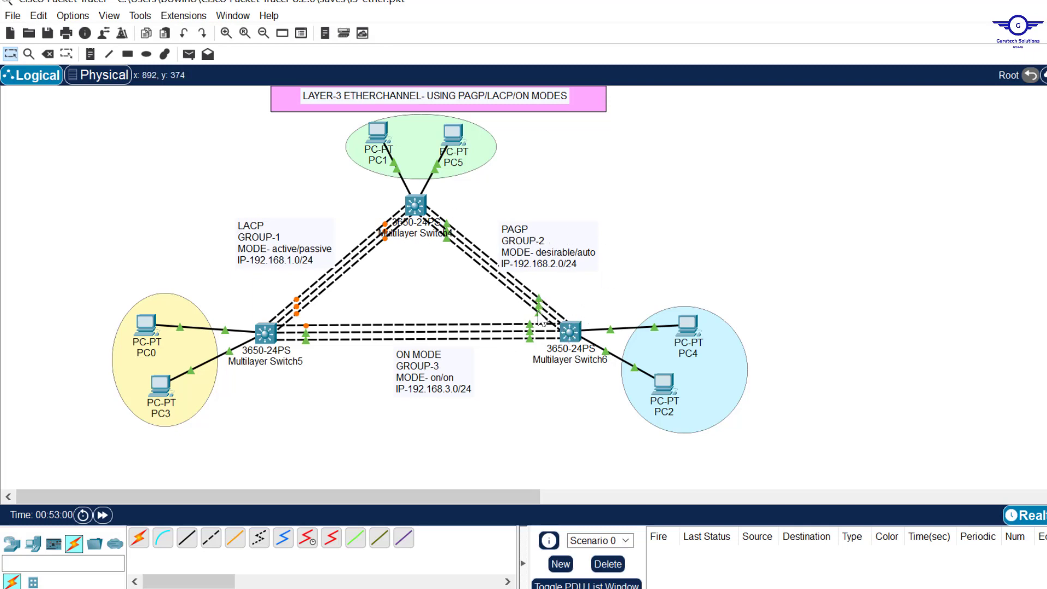
- Open Multilayer Switch6's command line and leave the interface-range mode for global configuration mode
left_click(570, 330)
left_click(586, 380)
type("ex")
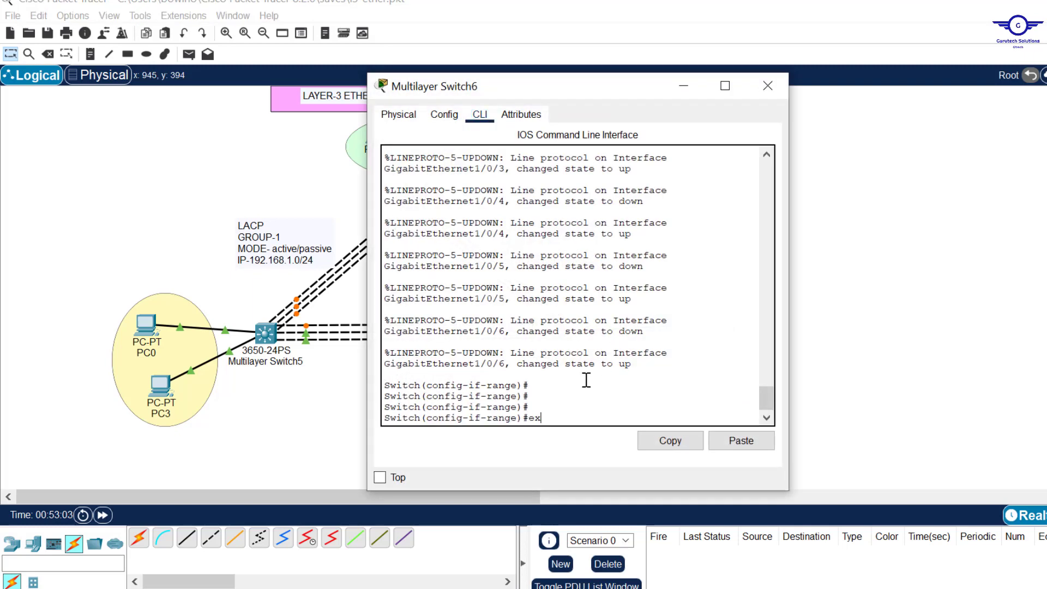
key("Return")
key("Return")
- Check Multilayer Switch6's ports towards Multilayer Switch4 in the topology and enter configuration mode for interface range gig1/0/1-3
type("int range gig1/0/1-6")
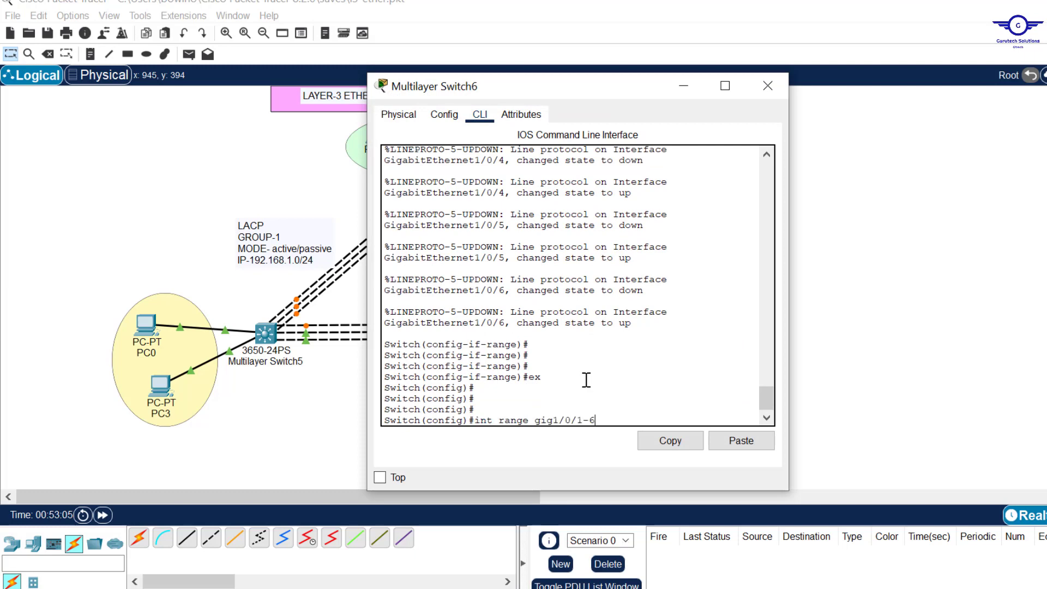
key("Up")
key("Down")
key("BackSpace")
key("BackSpace")
left_click(765, 87)
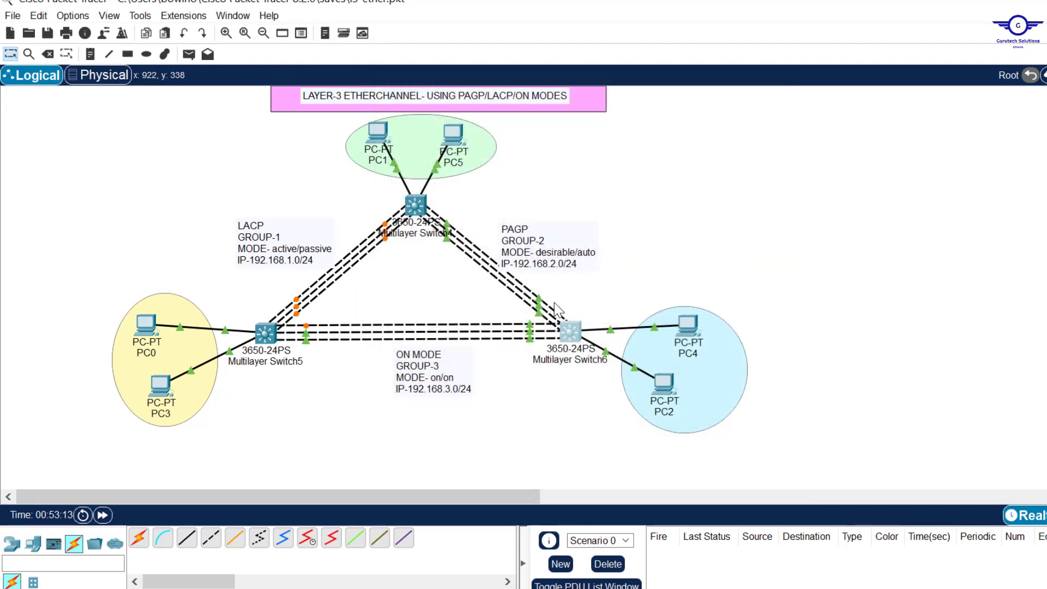
left_click(568, 326)
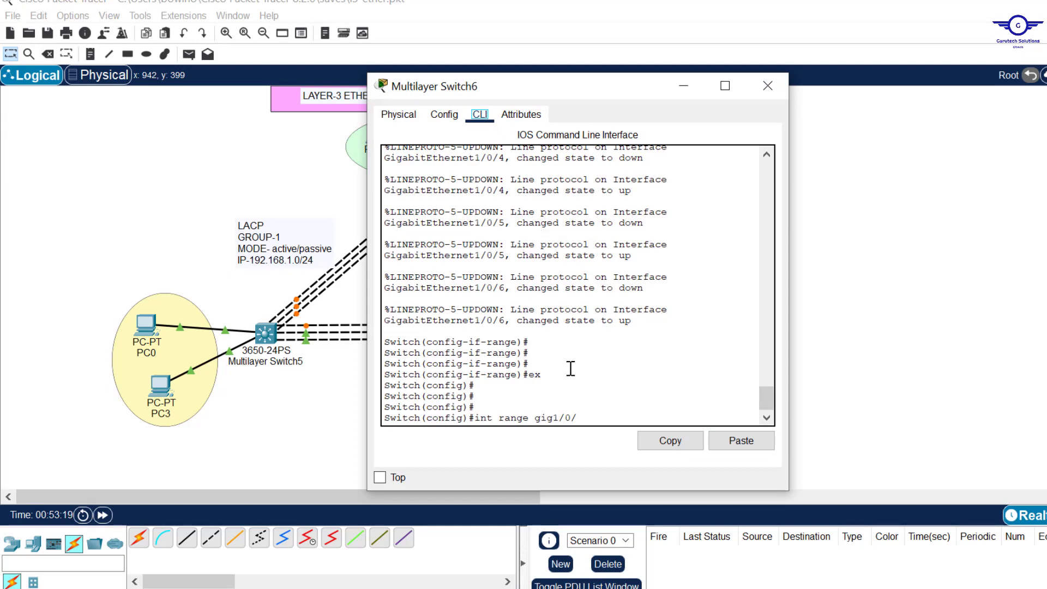
left_click(646, 415)
key("question")
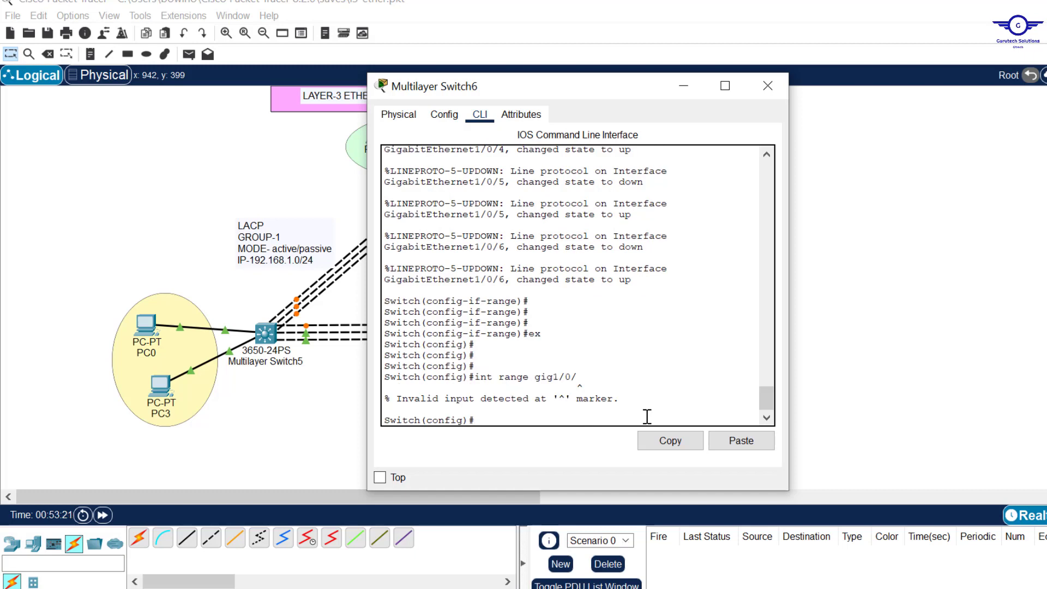
type("1-3")
key("Return")
key("Return")
key("Return")
- Put Multilayer Switch6's ports gig1/0/1-3 in channel-group 2 with mode auto, checking the PAgP group in the topology
type("chann")
key("Tab")
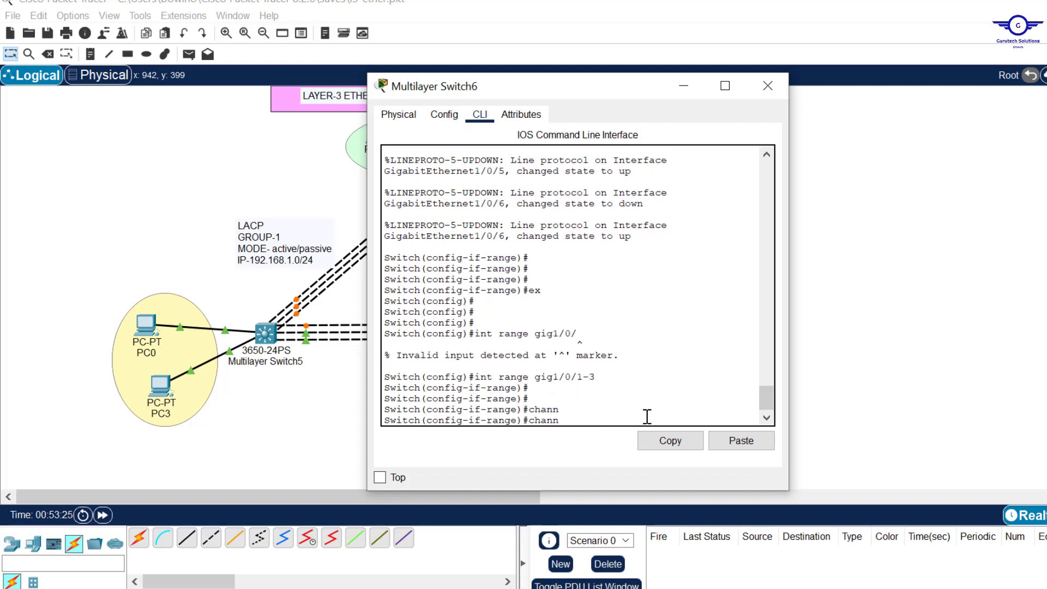
key("Tab")
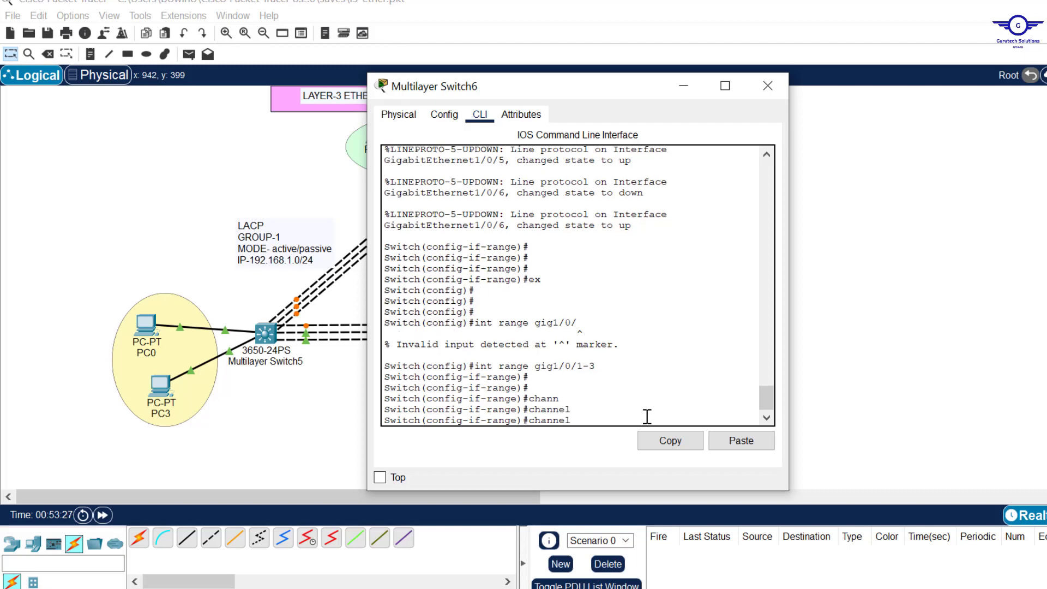
type("-g")
key("Tab")
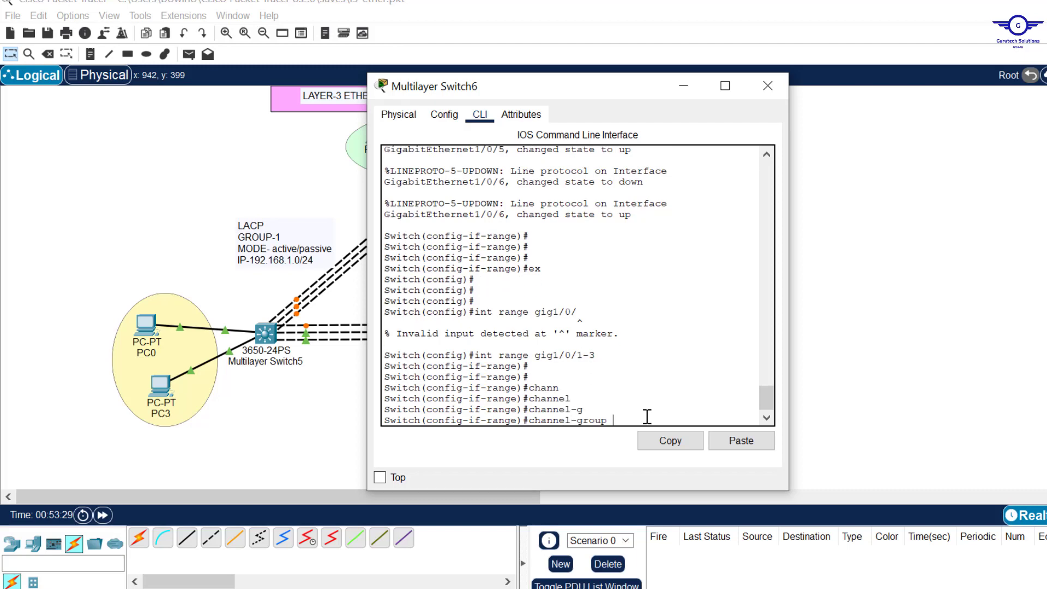
type("2")
left_click_drag(577, 90, 833, 138)
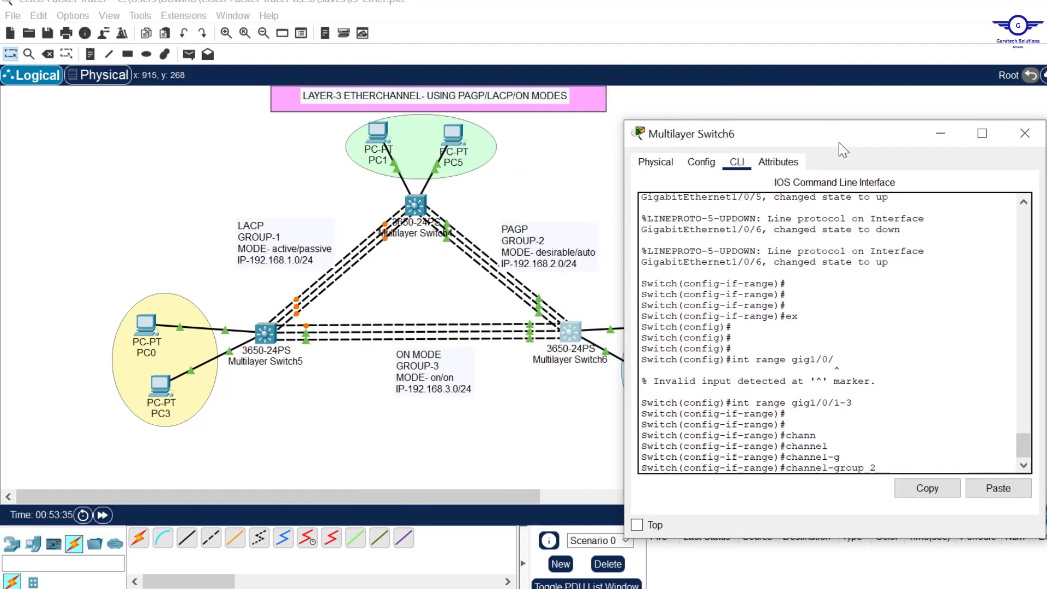
left_click_drag(754, 129, 418, 108)
type("mo")
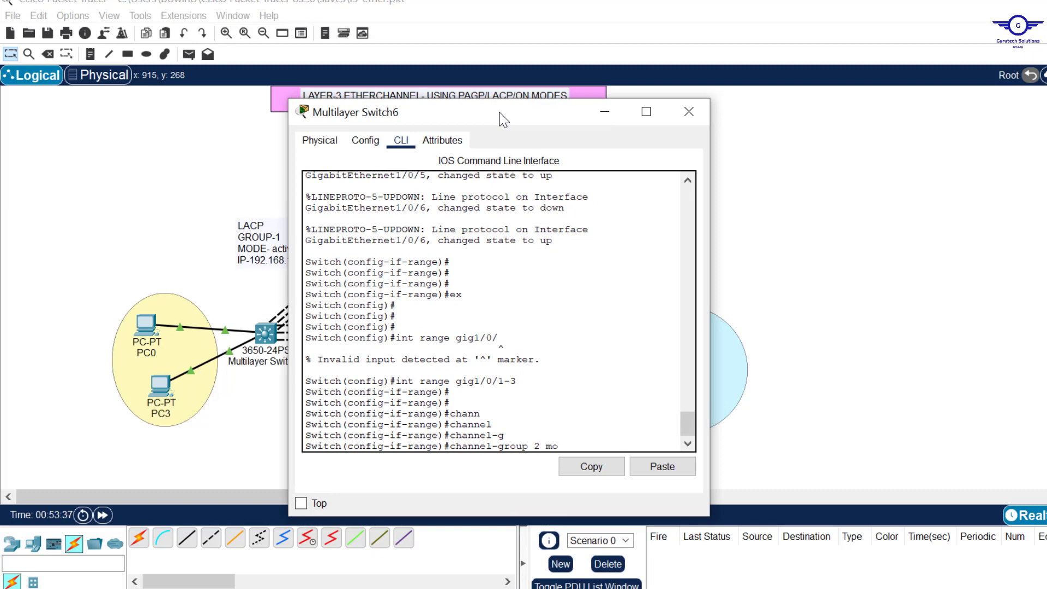
key("Tab")
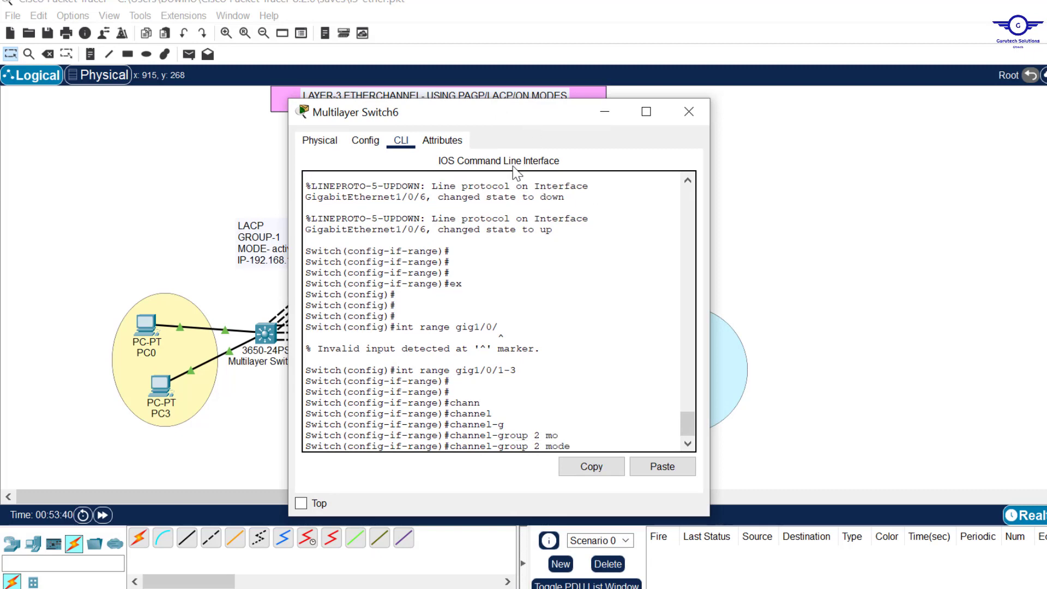
type("au")
key("Tab")
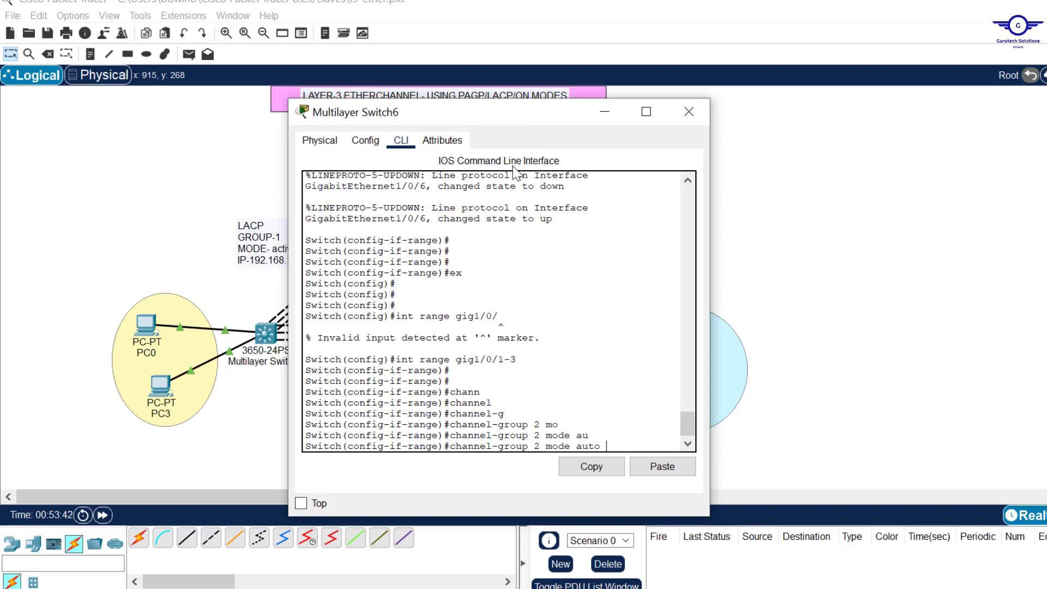
left_click(845, 164)
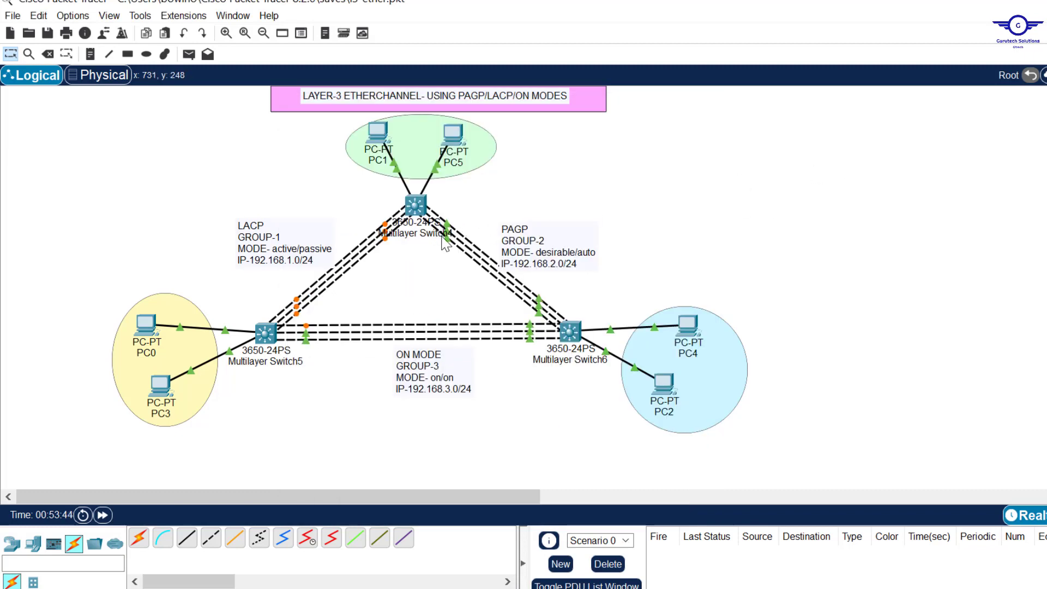
left_click(572, 333)
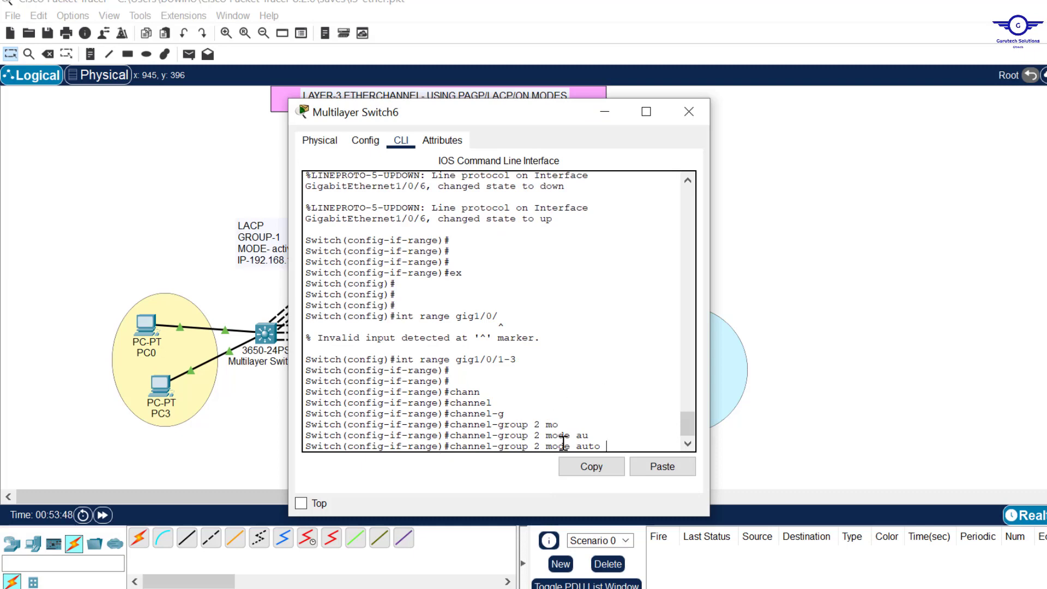
key("Return")
key("Return")
- Exit the gig1/0/1-3 range on Multilayer Switch6 and enter configuration mode for interface port-channel 2
type("ex")
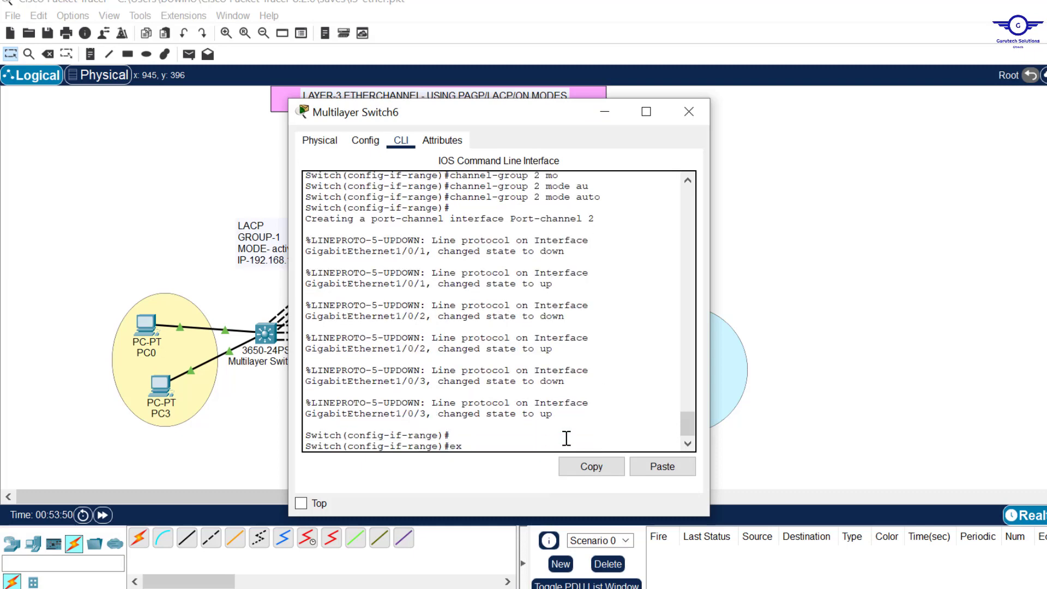
key("Return")
key("Return")
key("Return")
type("int ")
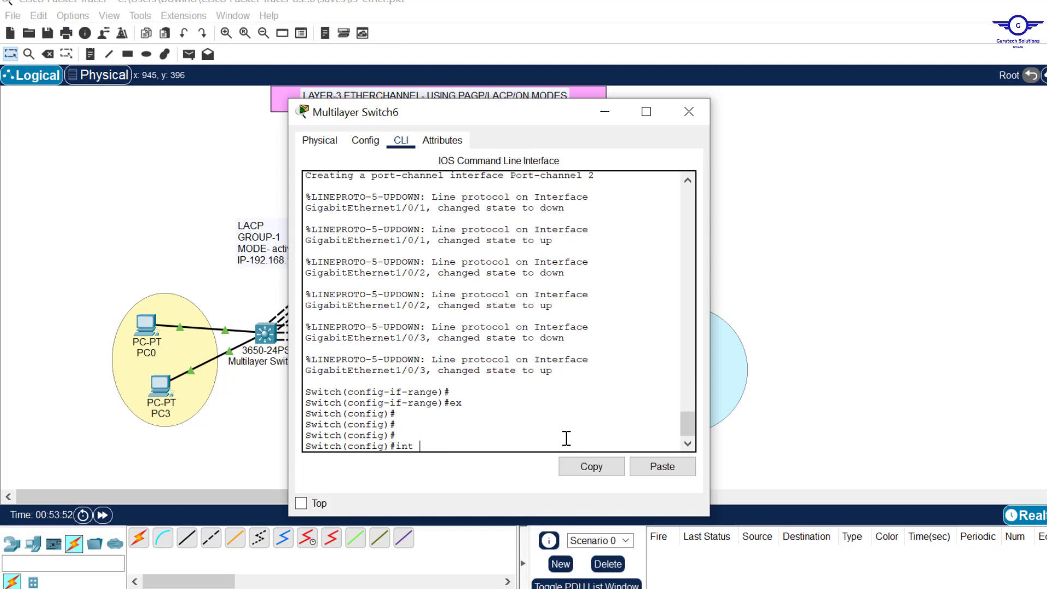
type("port-")
type("c")
key("Tab")
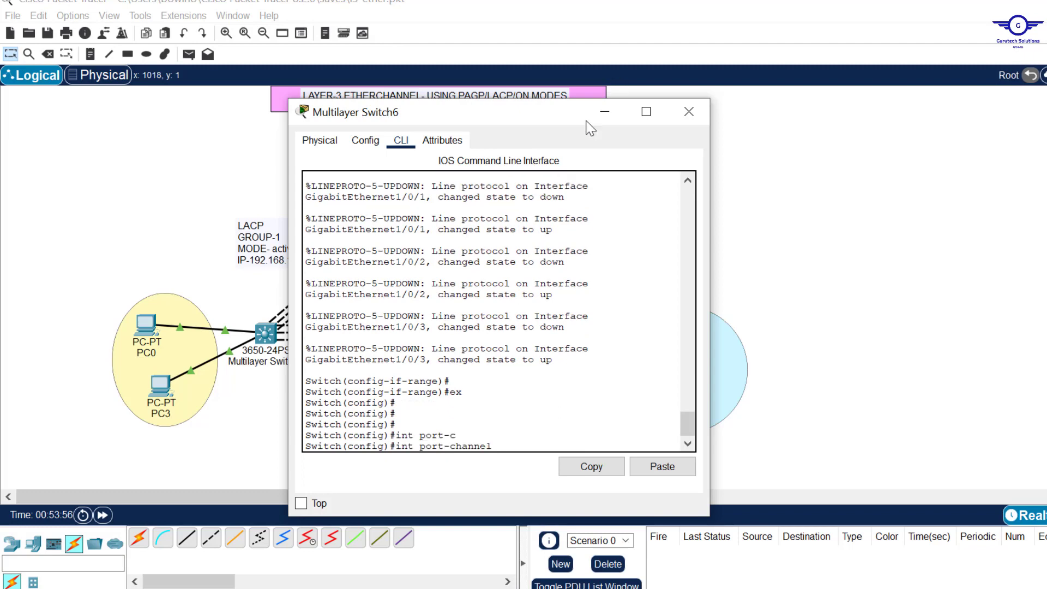
type("2")
key("Return")
key("Return")
key("Return")
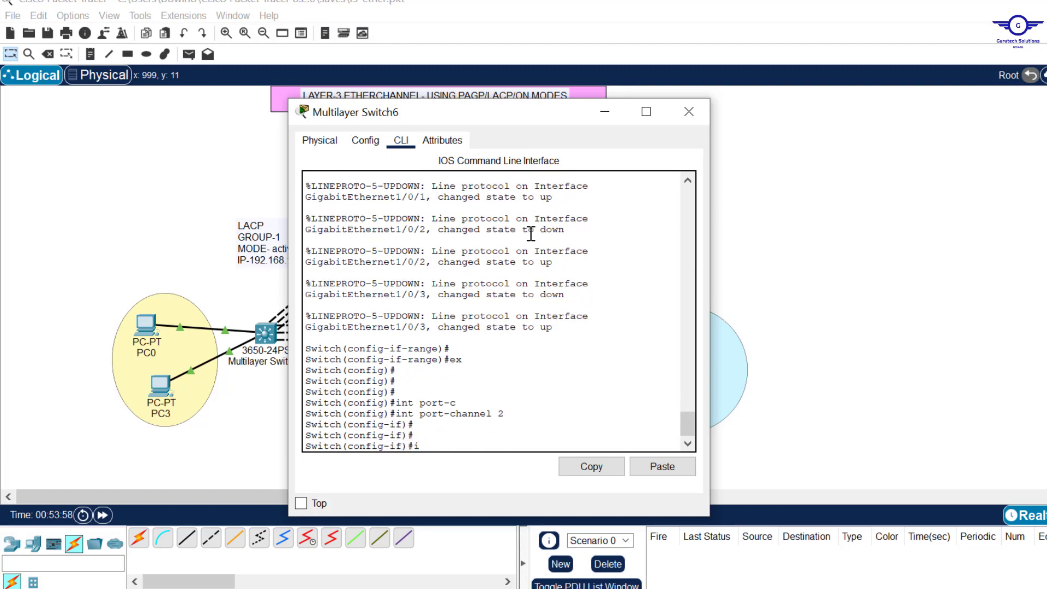
- Assign IP address 192.168.2.2 with mask 255.255.255.0 to port-channel 2 on Multilayer Switch6 and exit to global configuration mode
type("ip add 192.168.2.2")
left_click(883, 180)
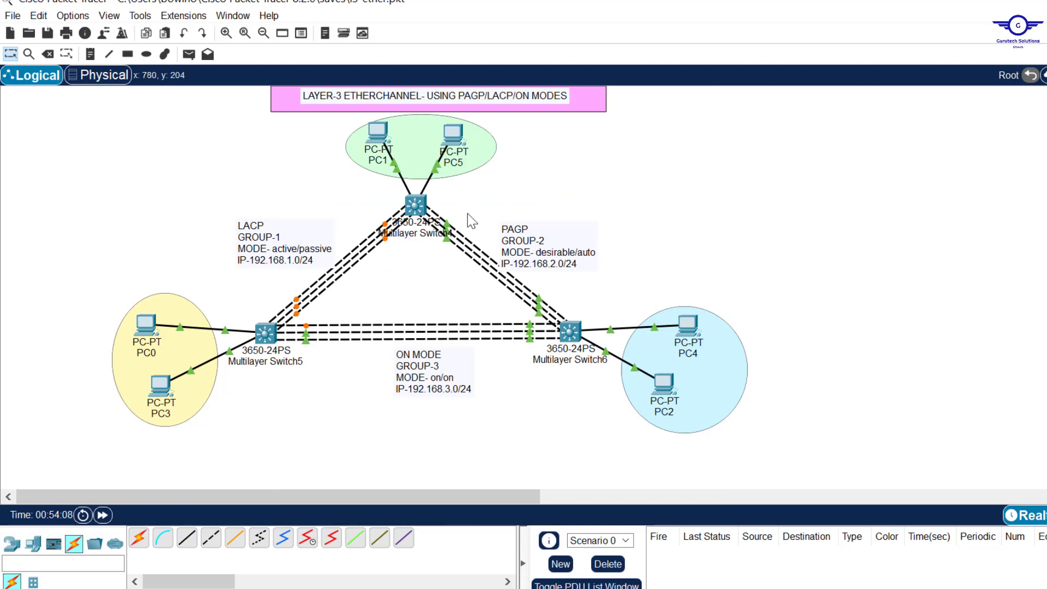
left_click(570, 331)
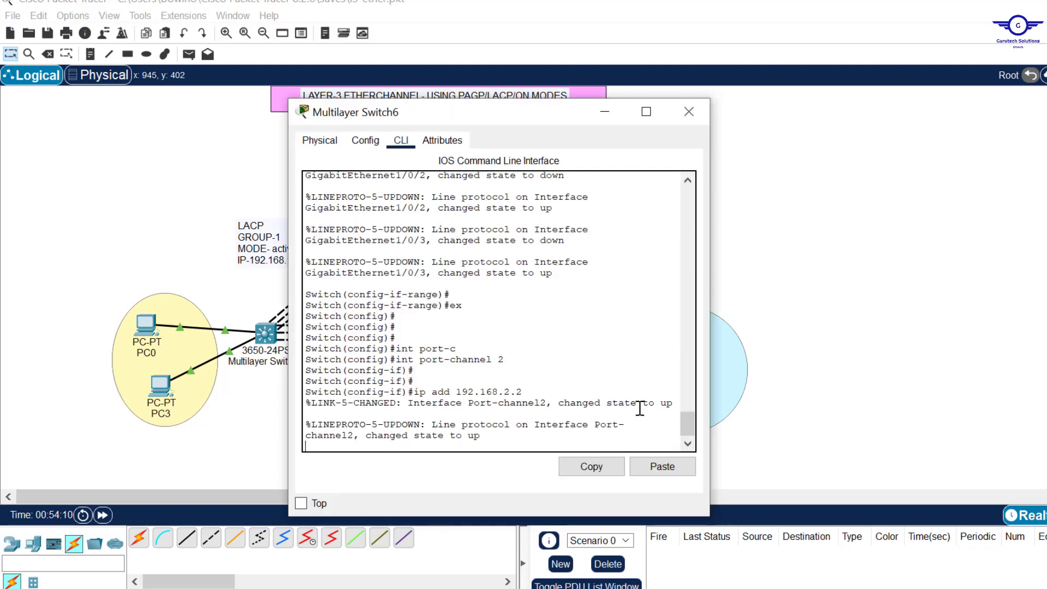
key("Return")
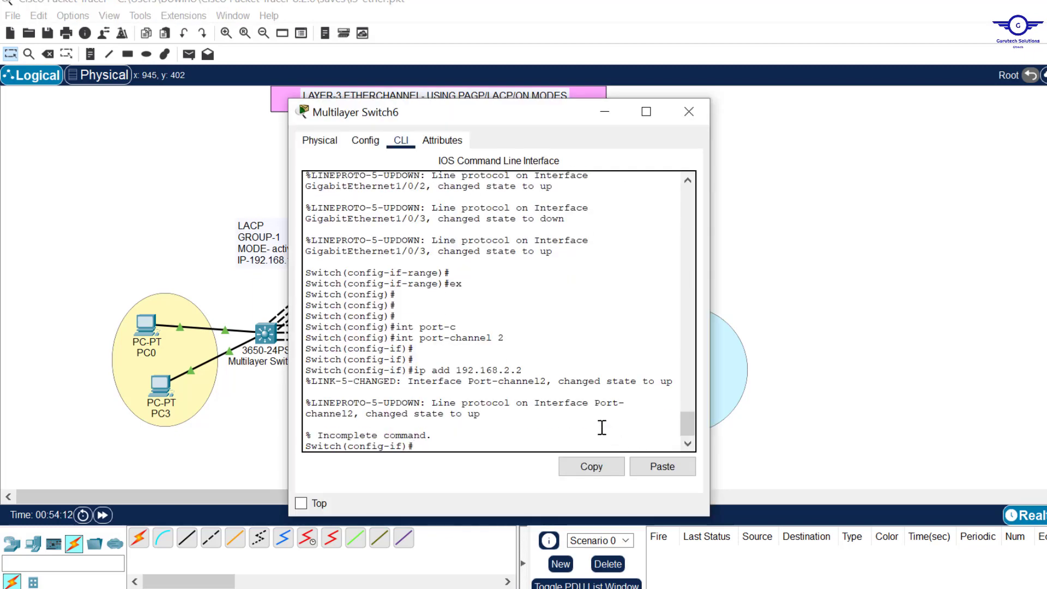
type("25")
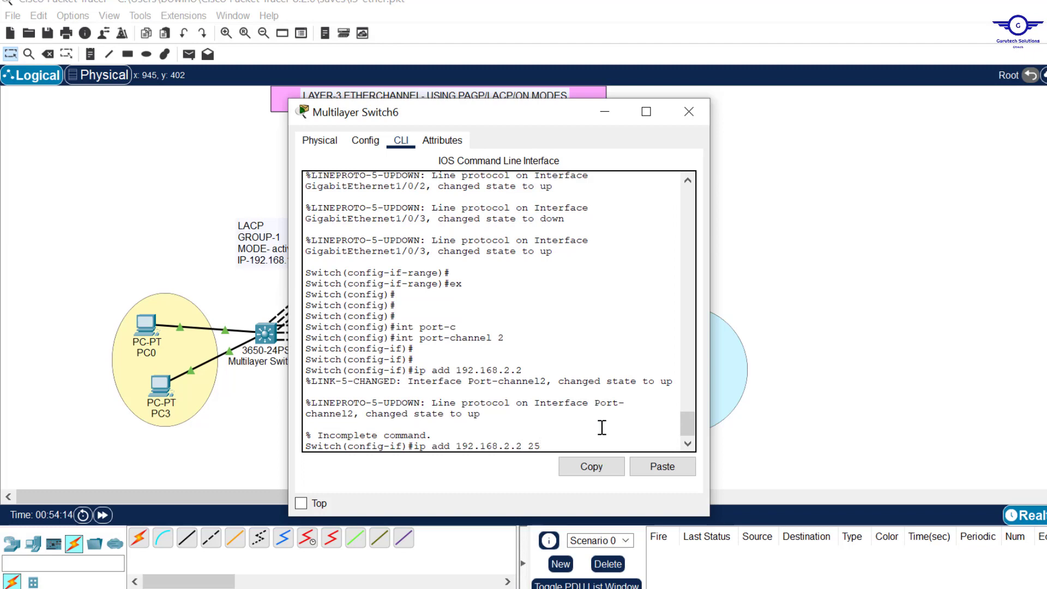
type("5.255.255.0")
key("Return")
key("Return")
type("ex")
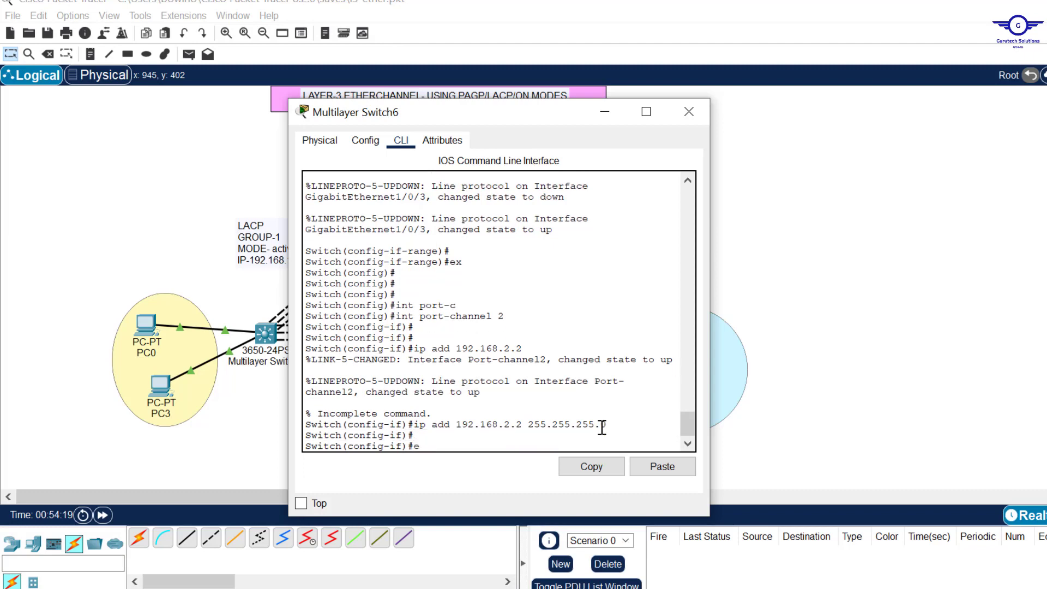
key("Return")
key("Return")
key("Return")
- Check the ON-mode group 3 links in the topology and enter configuration mode for Multilayer Switch6's interface range gig1/0/4-6
left_click(927, 309)
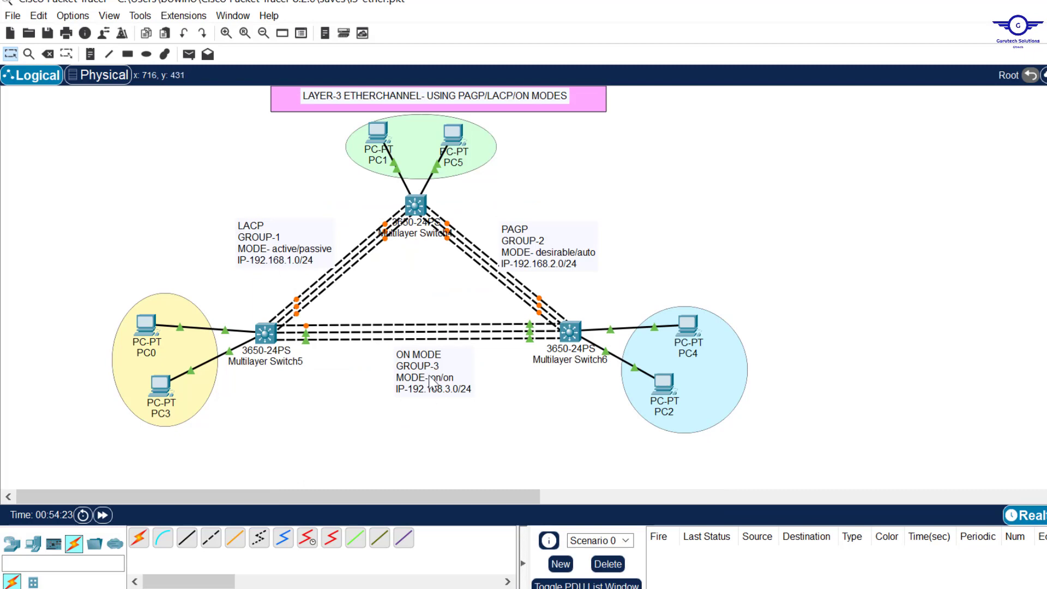
left_click(570, 329)
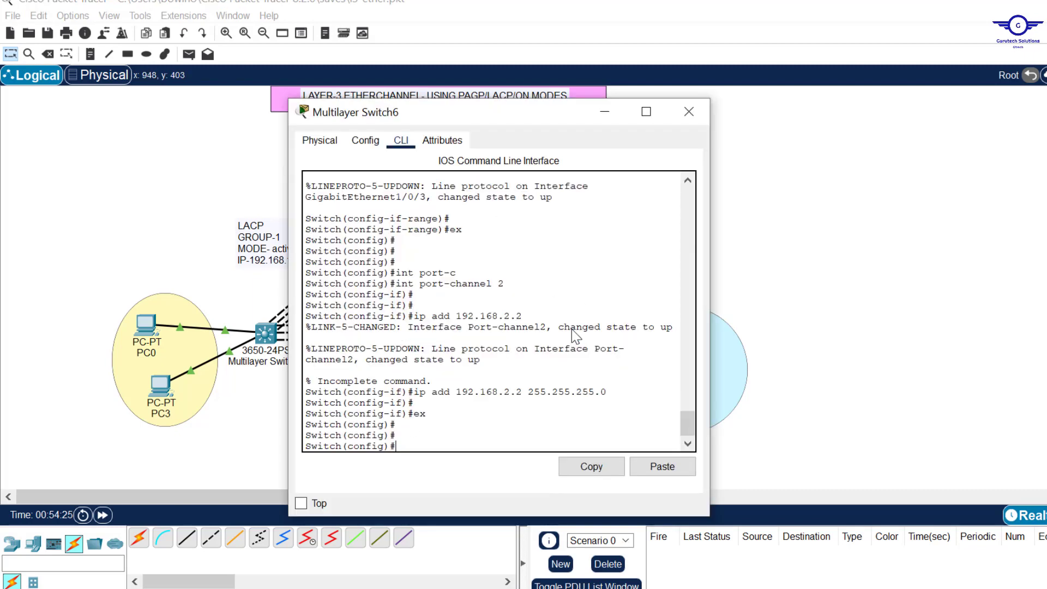
type("ex")
key("Up")
key("Up")
key("Up")
key("Up")
key("Up")
key("Up")
key("Up")
key("Up")
key("BackSpace")
key("BackSpace")
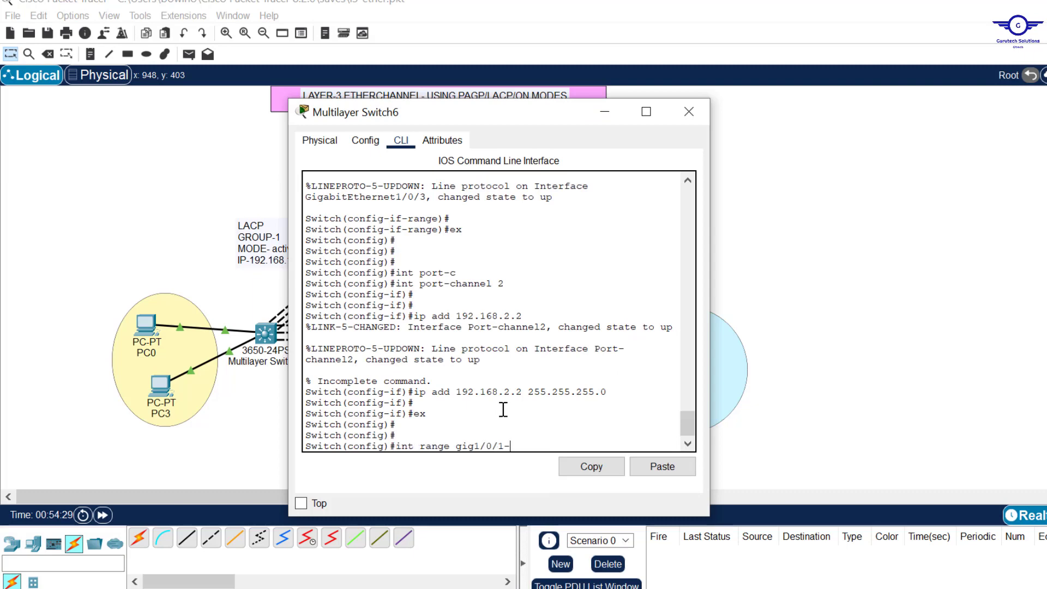
type("4-6")
key("Return")
key("Return")
key("Return")
- Put Multilayer Switch6's ports gig1/0/4-6 in channel-group 3 with mode on
key("Up")
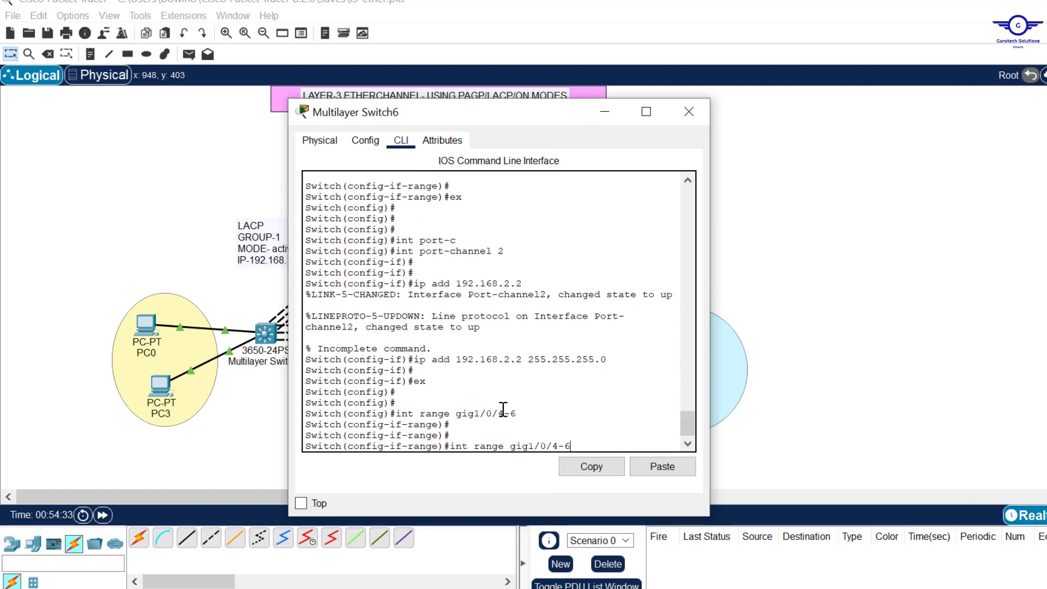
key("Up")
key("Up")
key("Up")
key("Up")
key("Up")
key("Up")
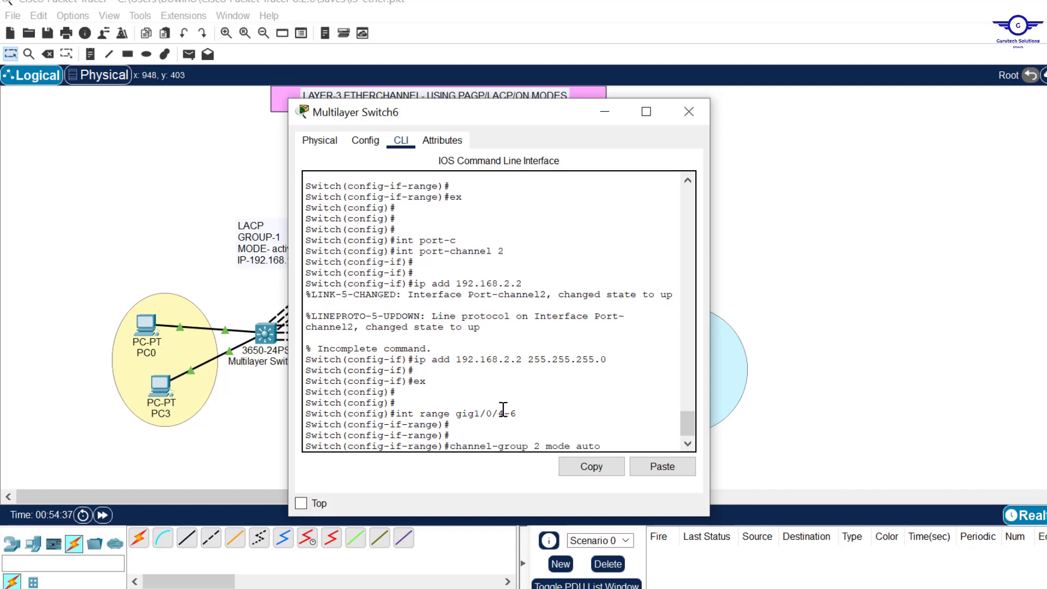
key("Left")
key("Left")
key("Left")
key("Left")
key("Left")
key("Left")
key("Left")
key("Left")
key("Left")
key("Left")
key("BackSpace")
type("3")
key("BackSpace")
key("BackSpace")
key("BackSpace")
type("on")
key("Return")
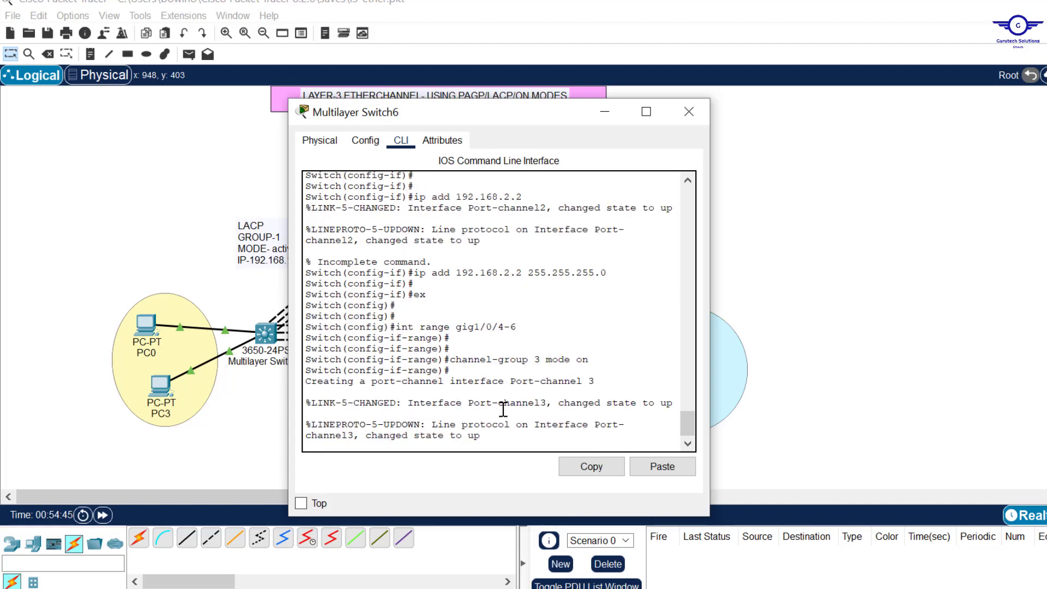
key("Return")
key("Return")
key("Return")
- Exit the gig1/0/4-6 range on Multilayer Switch6 and enter configuration mode for interface port-channel 3
type("ex")
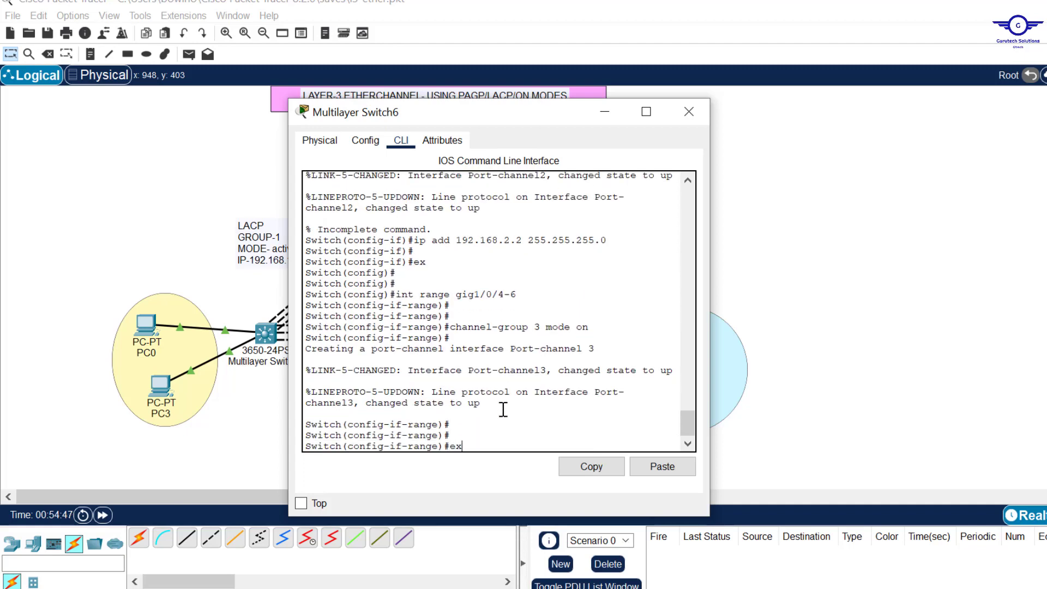
key("Return")
key("Return")
key("Return")
key("Return")
type("int ")
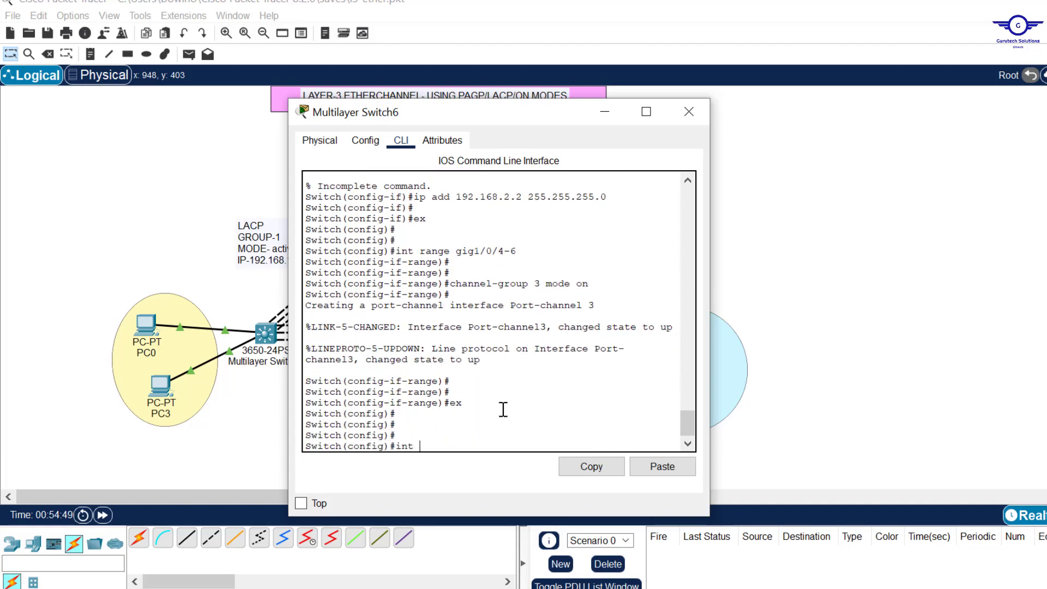
type("port-c")
key("Tab")
type("3")
key("Return")
key("Return")
key("Return")
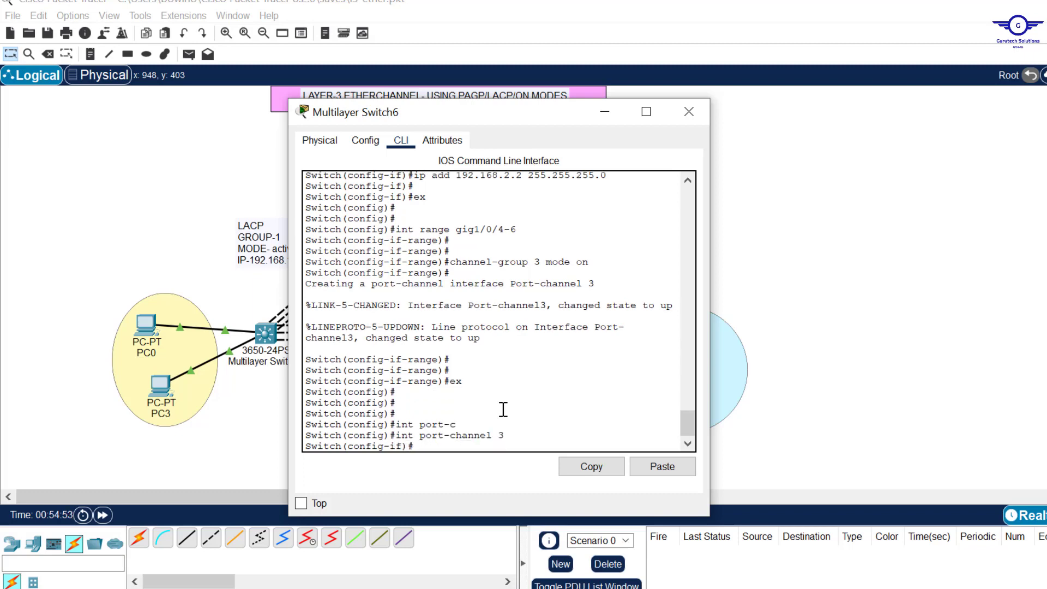
- Assign IP address 192.168.3.2 with mask 255.255.255.0 to port-channel 3 on Multilayer Switch6
type("ip")
type("dd 192.168.3.2 255.255.255.0")
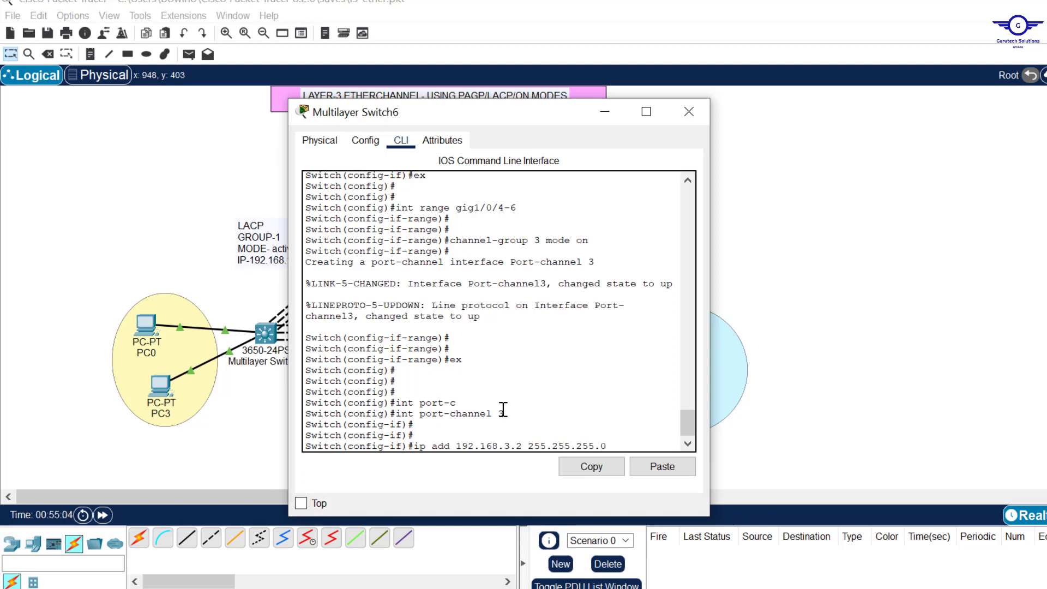
key("Return")
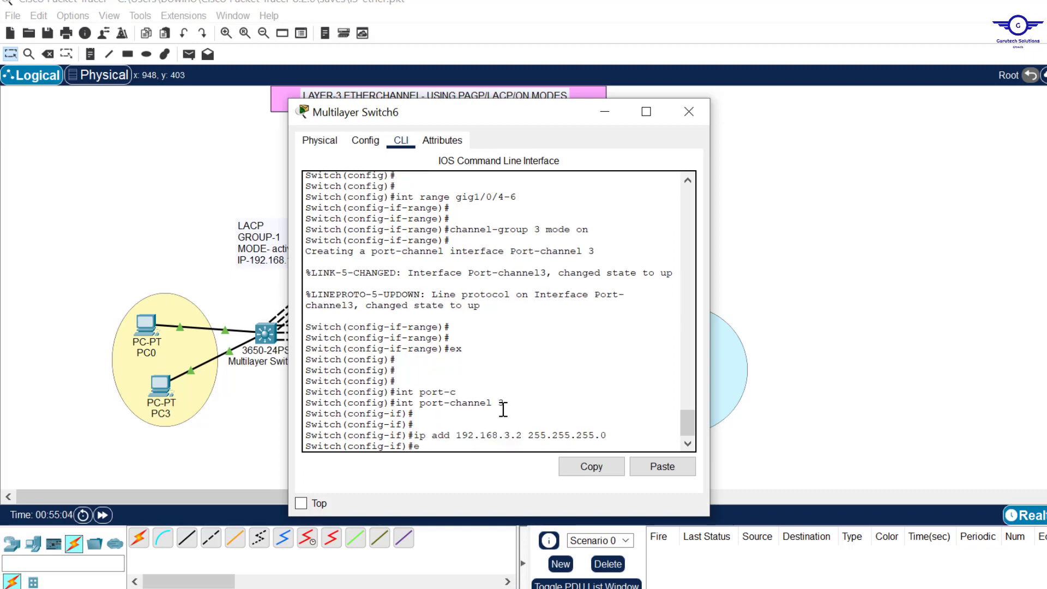
- Exit port-channel 3 configuration on Multilayer Switch6, save the running configuration with do wr, and close its window
type("ex")
key("Return")
key("Return")
key("Return")
type("d")
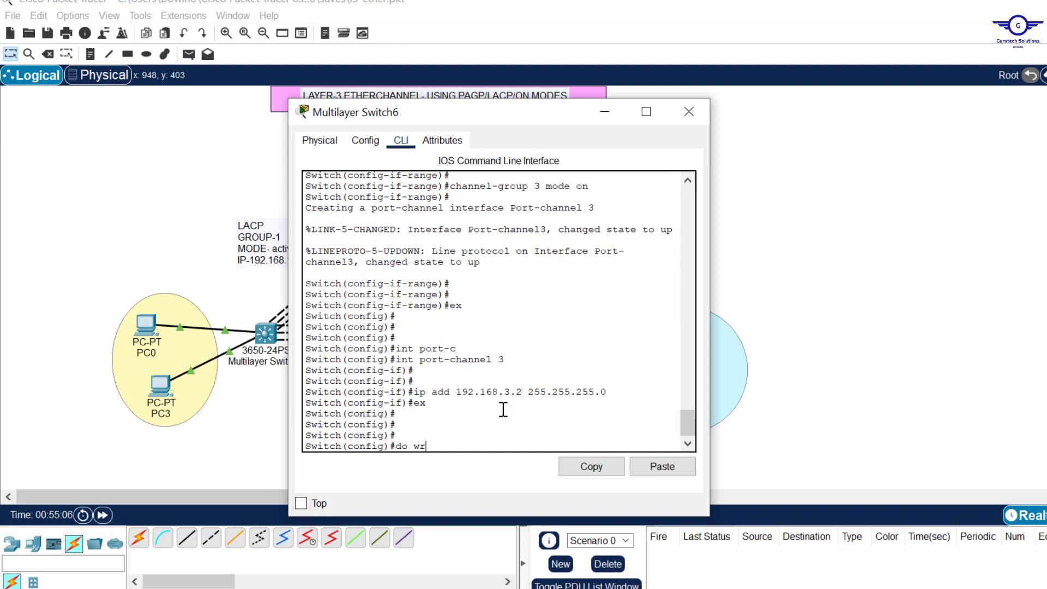
type("o wr")
key("Return")
left_click(688, 111)
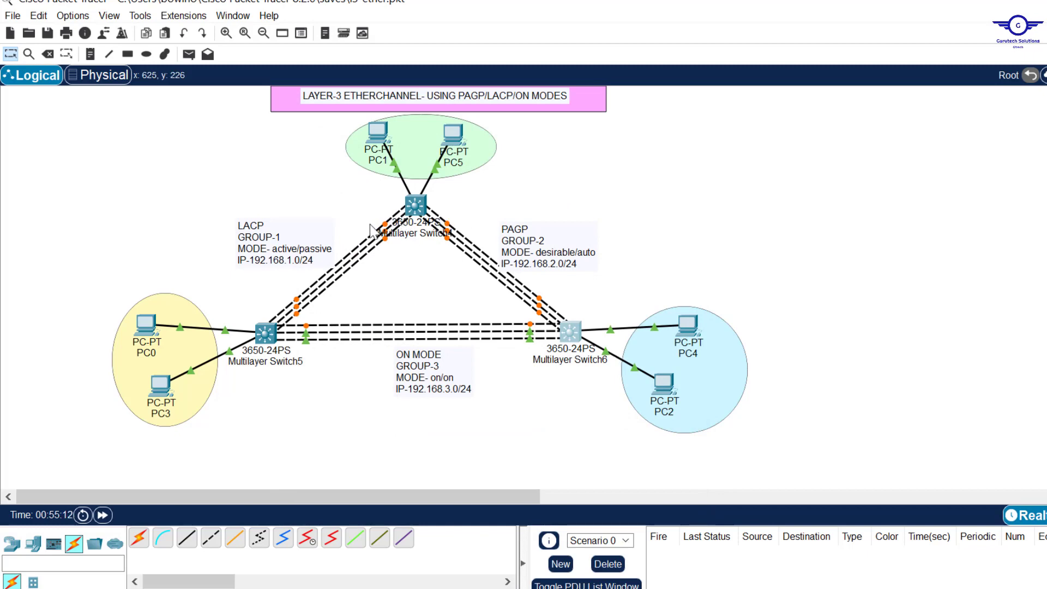
- Reload Multilayer Switch4 with do reload from its CLI, confirm the restart, and close its window
left_click(428, 209)
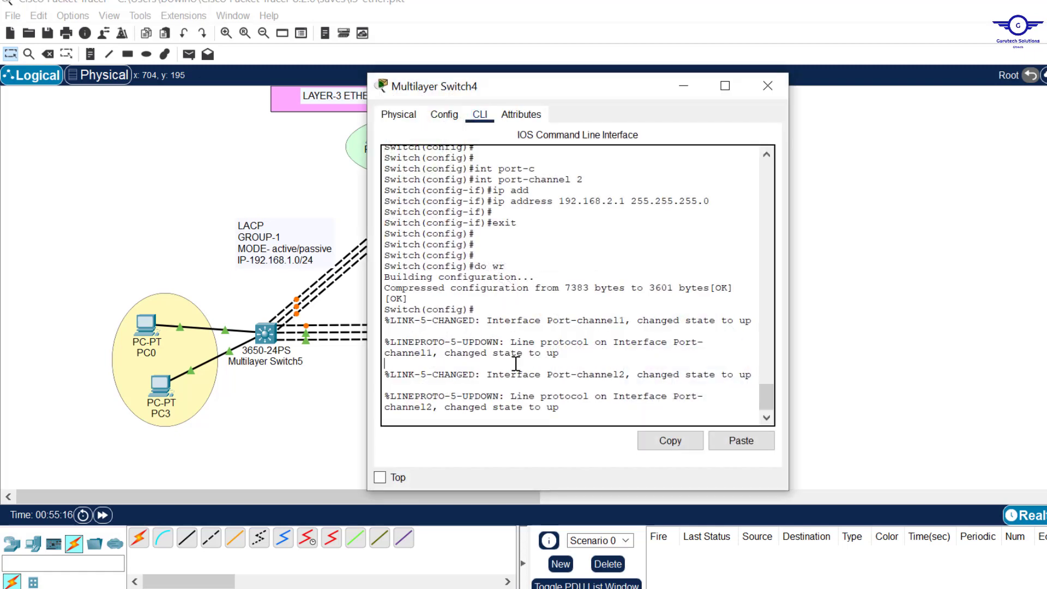
key("Return")
key("Return")
key("Return")
key("Return")
key("Return")
key("Return")
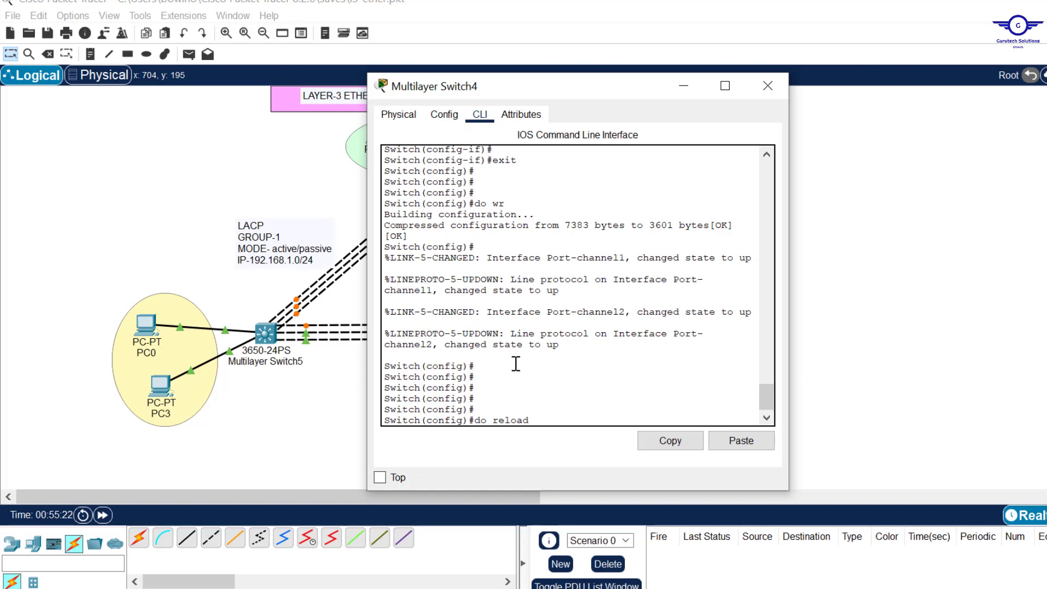
key("Return")
key("Return")
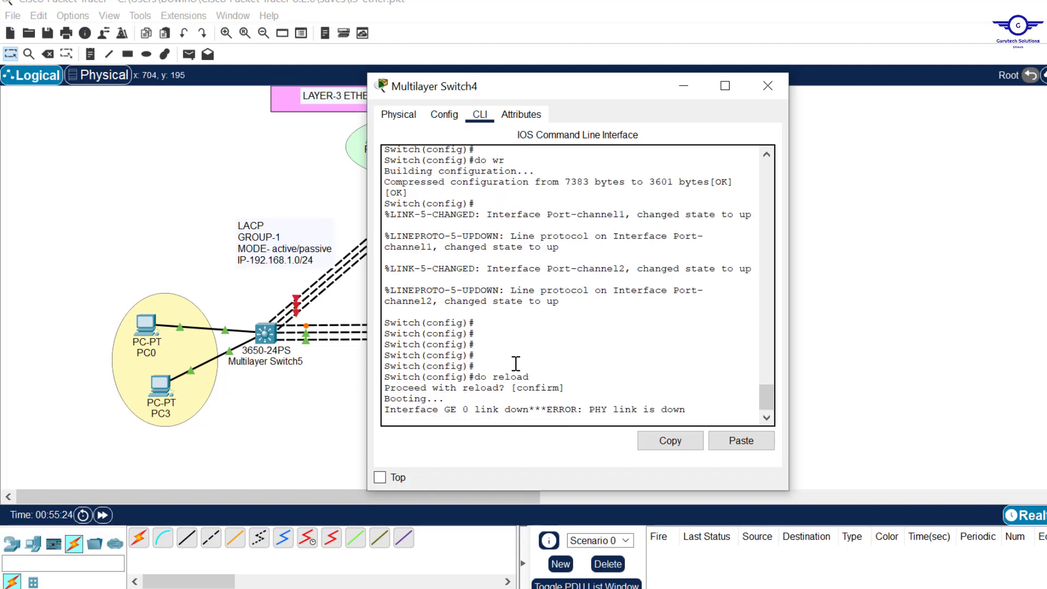
left_click(763, 87)
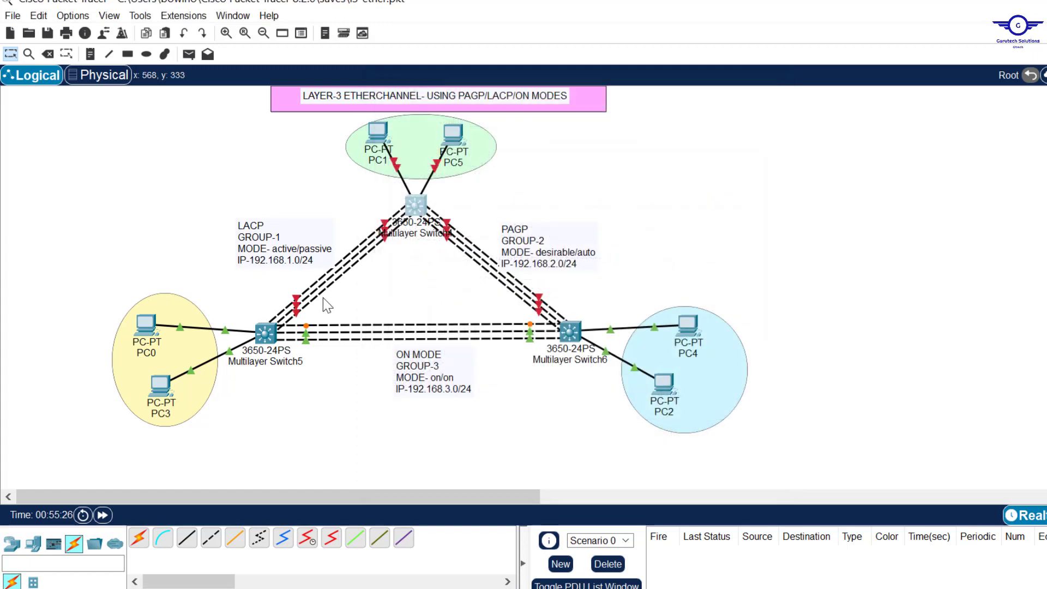
- Reload Multilayer Switch5 with do reload, answering yes to saving the modified configuration and confirming the restart
left_click(266, 333)
key("Return")
key("Return")
type("do reload")
key("Return")
key("Return")
type("yes")
key("Return")
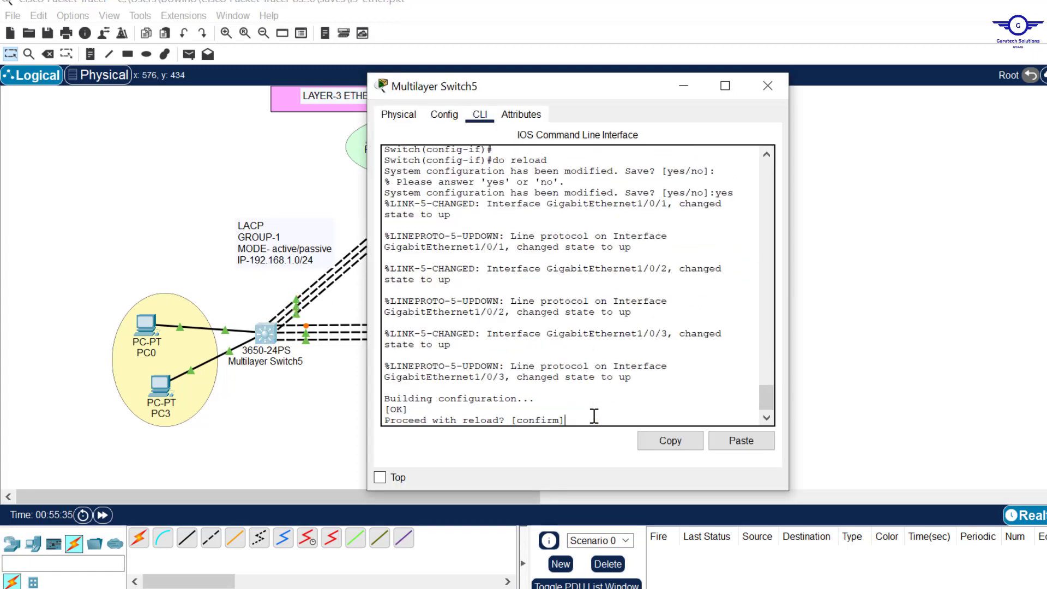
key("Return")
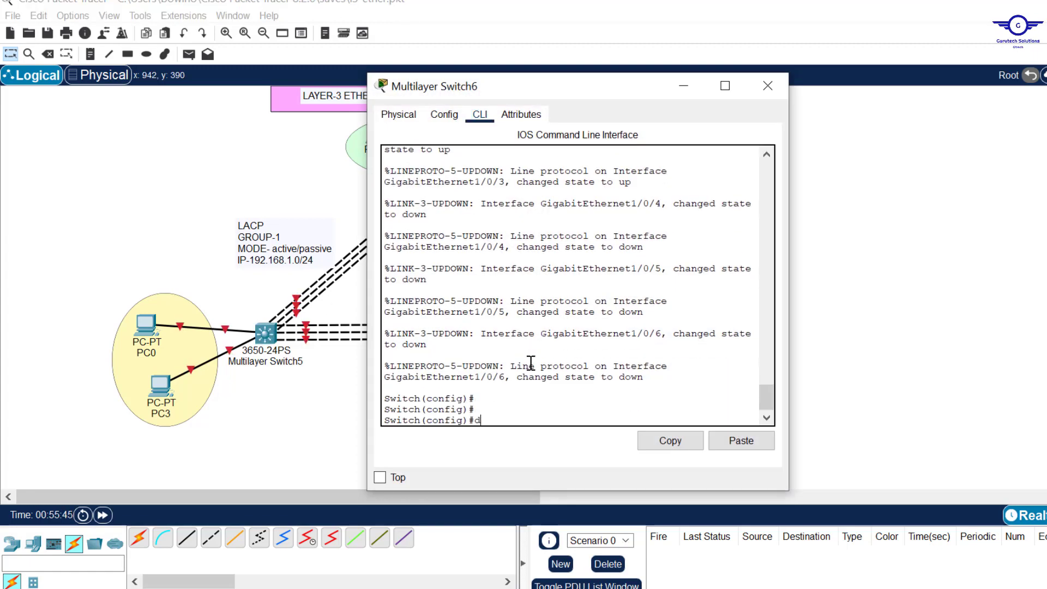
- Issue the reload command from configuration mode on Multilayer Switch6 to restart it
type("do relaod")
key("Return")
type("do relo")
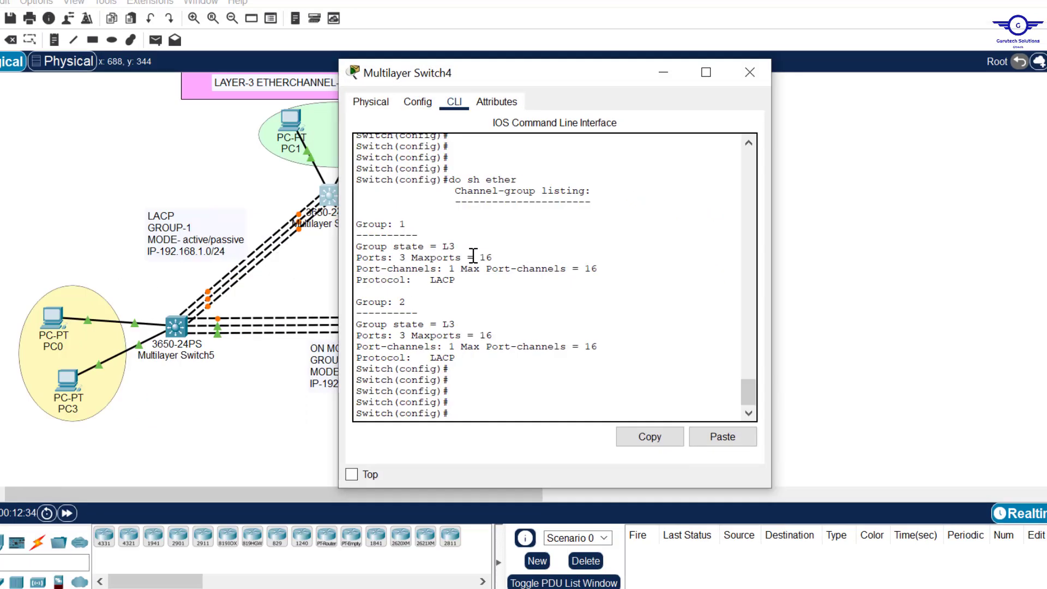
key("Return")
key("Return")
key("Return")
key("Return")
key("Return")
key("Return")
key("Return")
key("Return")
key("Return")
key("Return")
key("Return")
key("Return")
key("Return")
key("Return")
key("Return")
key("Return")
key("Return")
key("Return")
key("Return")
key("Return")
key("Return")
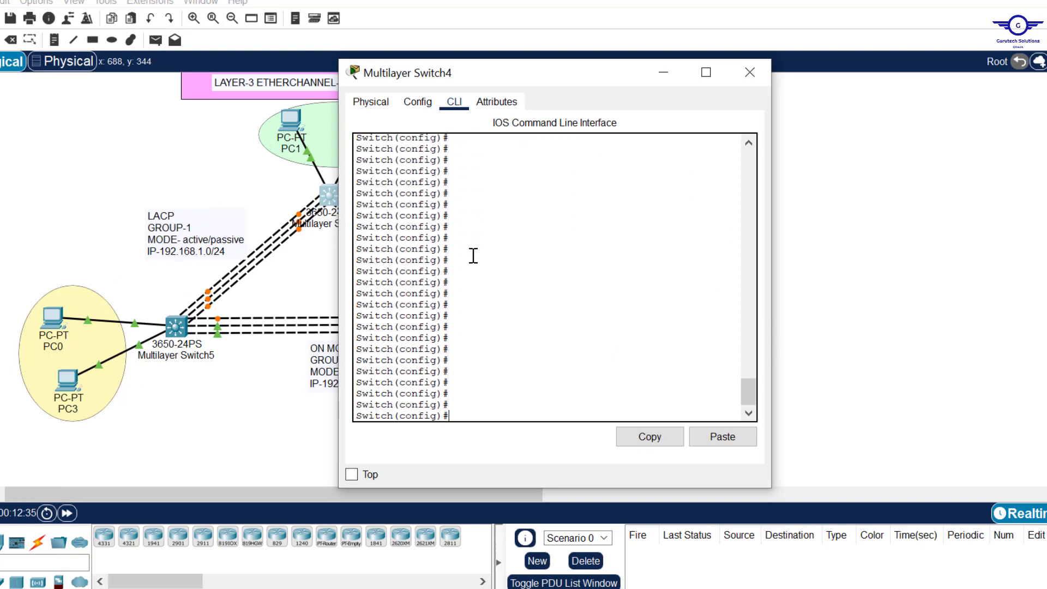
- Close Multilayer Switch4's window and check step 7 on displaying EtherChannel parameters in Notepad's config-guide.txt
key("alt+F4")
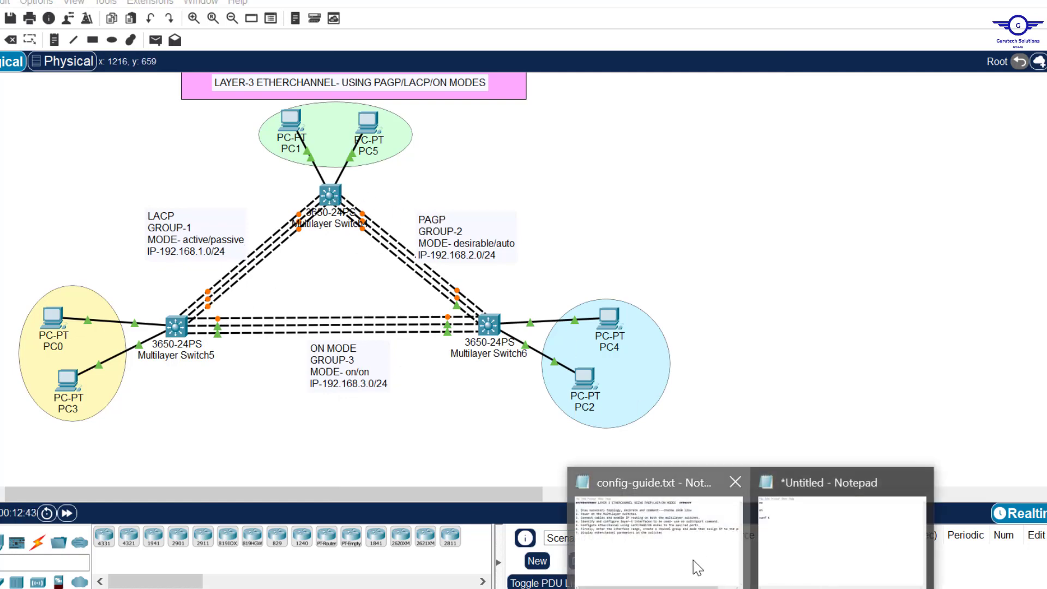
left_click(698, 567)
left_click_drag(583, 284, 189, 278)
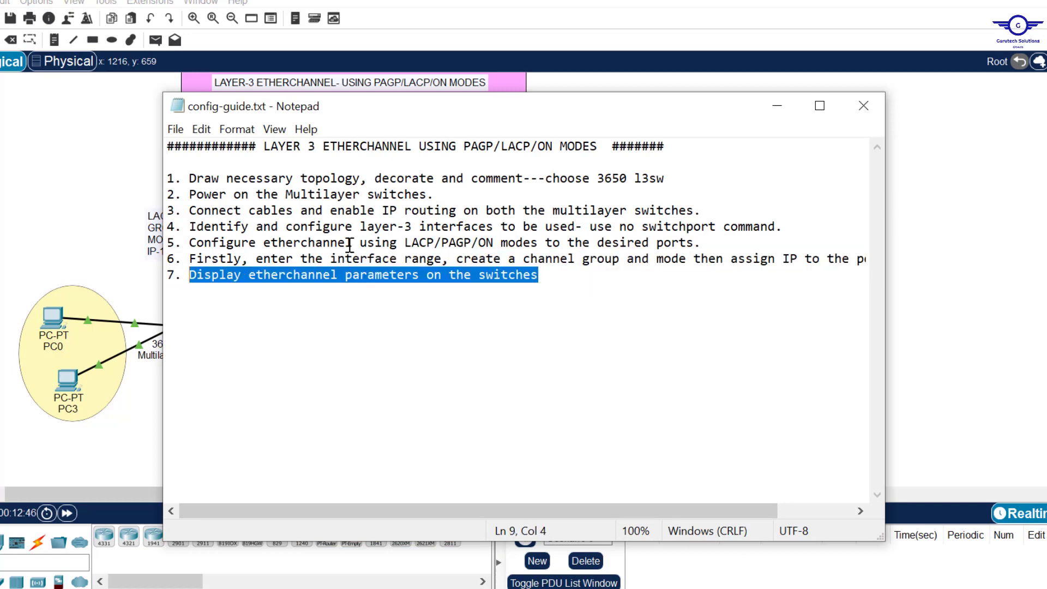
left_click(777, 105)
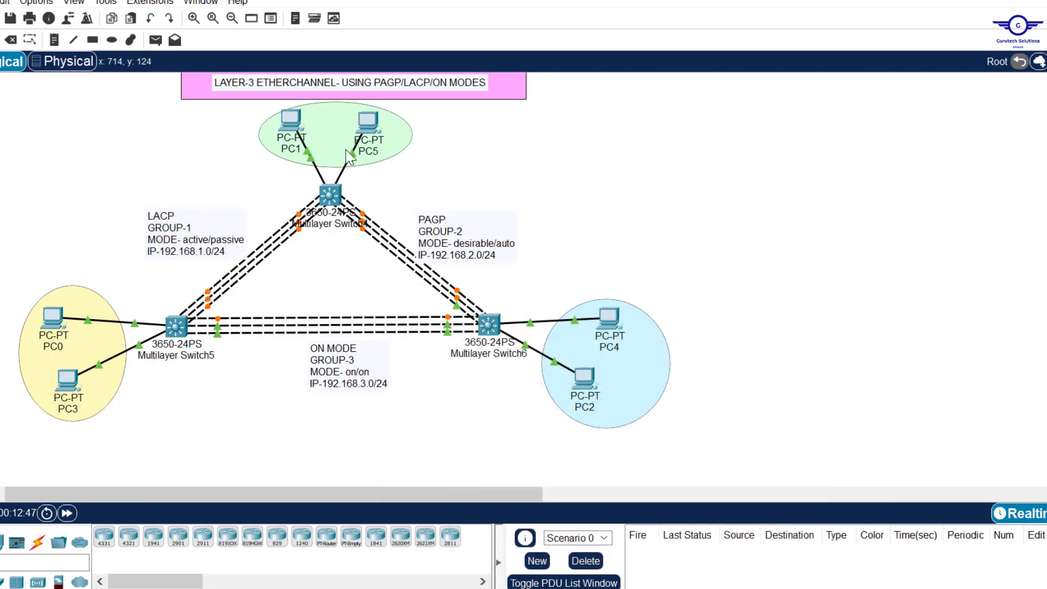
- Display the port-channel details on Multilayer Switch4 with do sh ether por and page through the group 1 section
left_click(329, 195)
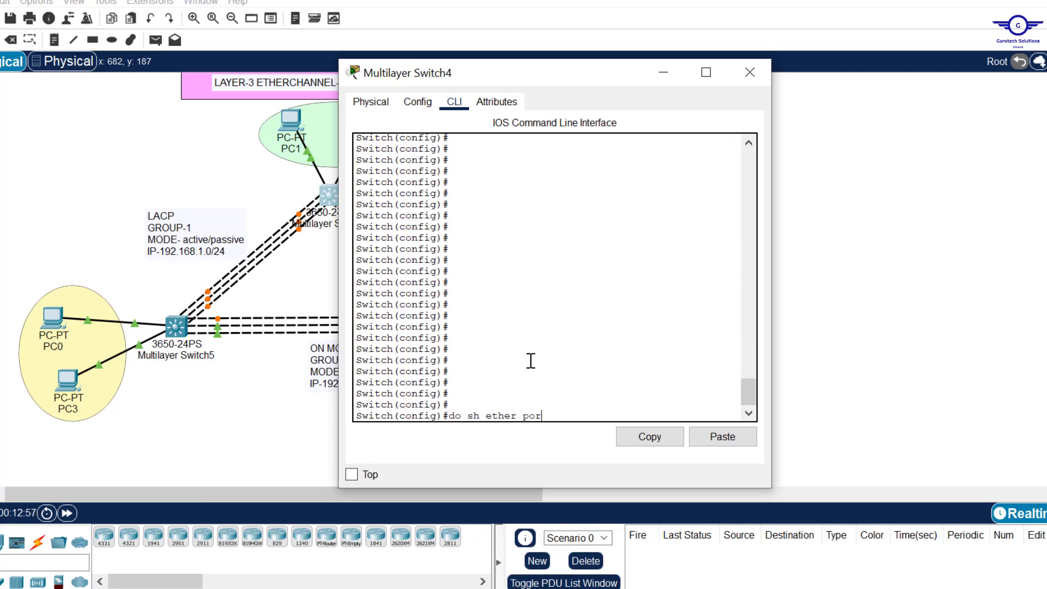
key("Tab")
key("Return")
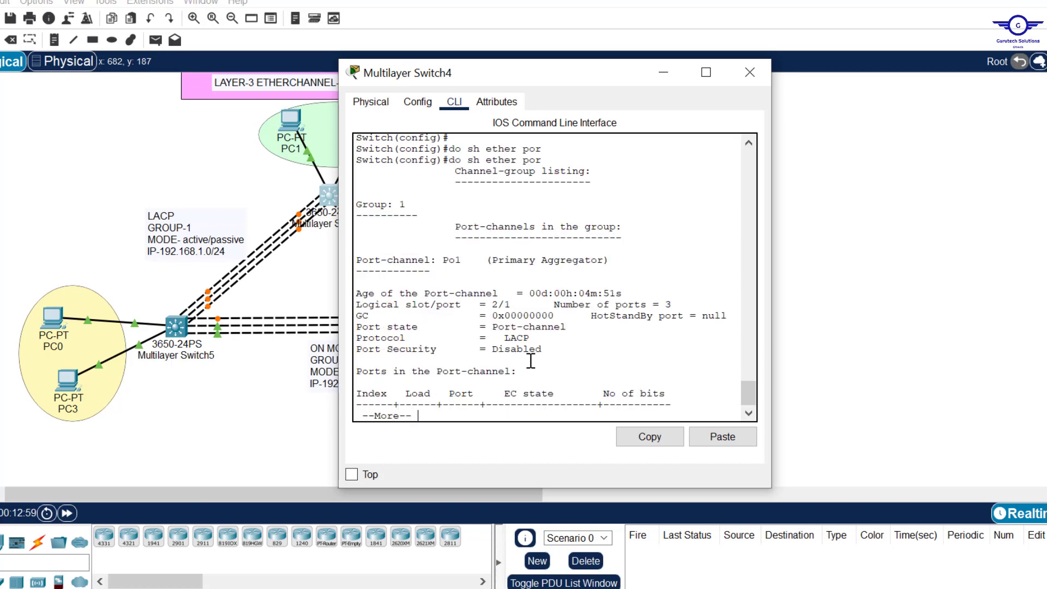
key("Return")
key("Return")
key("Return")
key("Return")
key("Return")
key("Return")
key("Return")
key("Return")
key("Return")
key("Return")
key("Return")
key("Return")
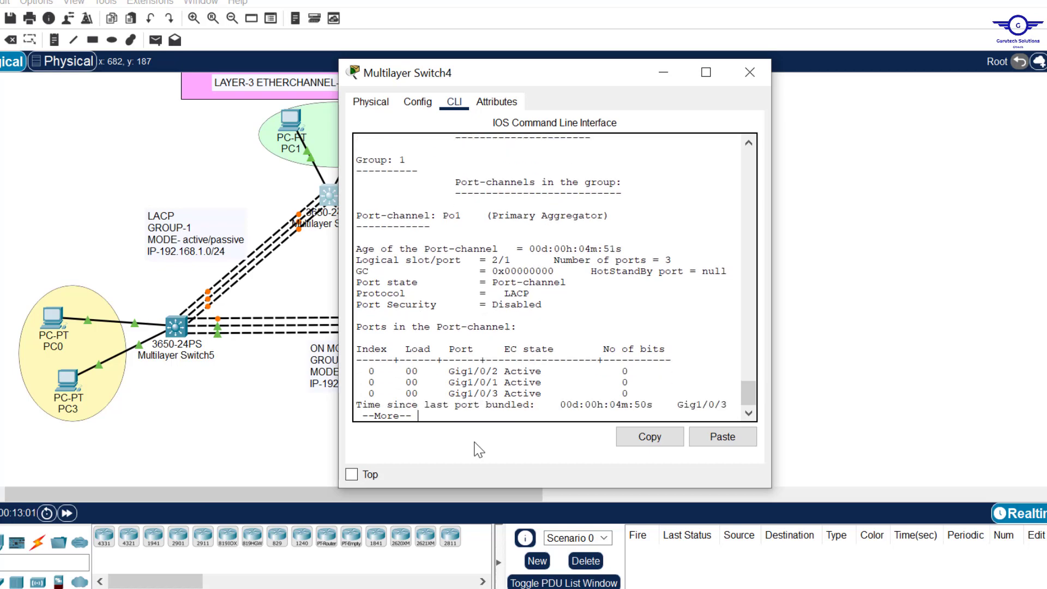
- Page through the remaining group 2 port-channel details on Multilayer Switch4 until the configuration prompt returns
key("Return")
key("Return")
key("Return")
key("Return")
key("Return")
key("Return")
key("Return")
key("Return")
key("Return")
key("Return")
key("Return")
key("Return")
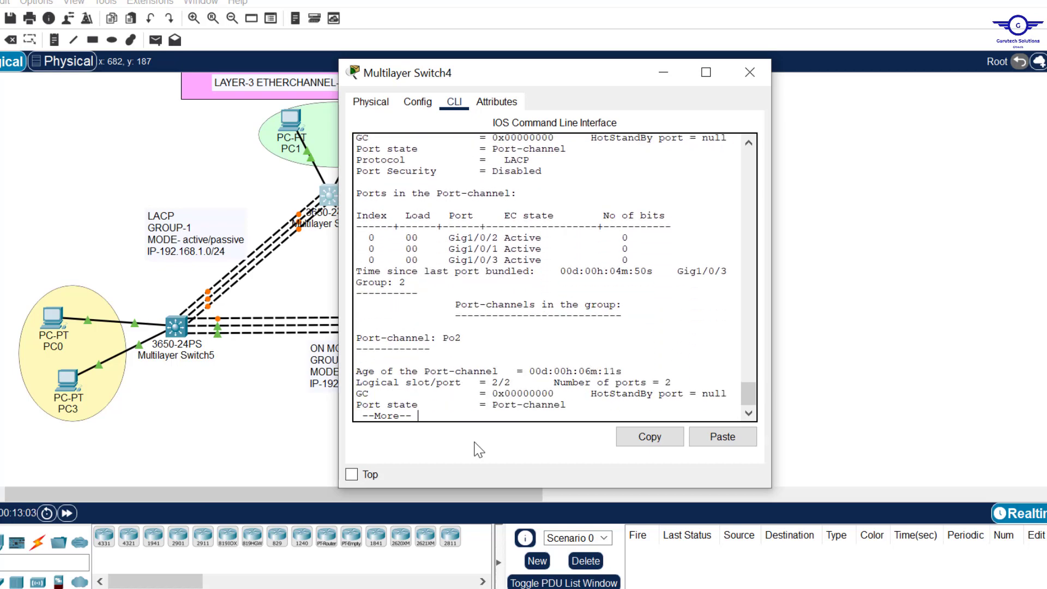
key("Return")
key("Return")
key("Return")
key("Return")
key("Return")
key("Return")
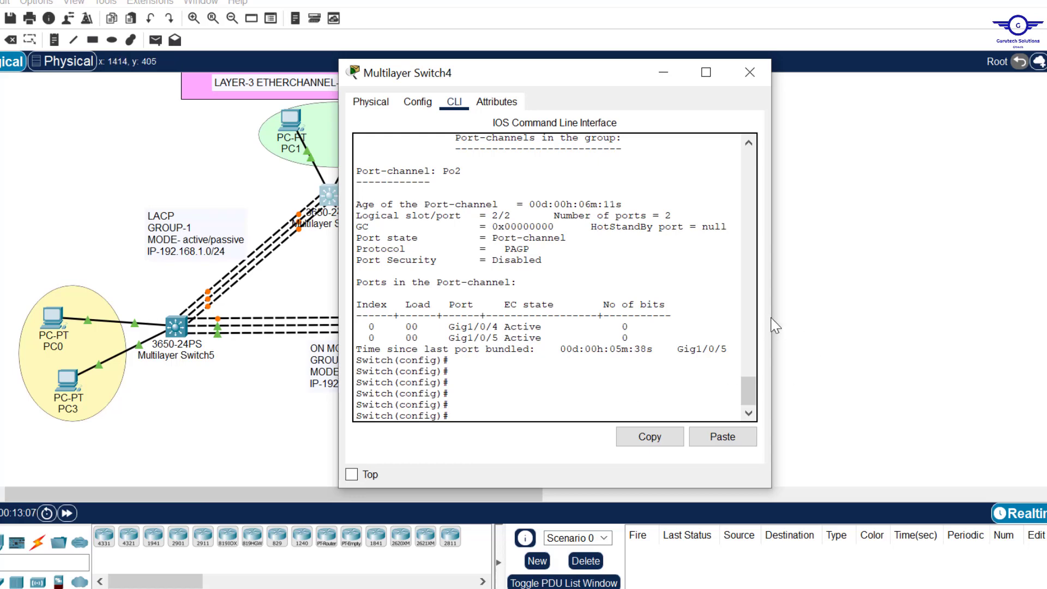
- Widen Multilayer Switch4's window and display its channel-group listing with do sh eth
left_click_drag(770, 319, 948, 323)
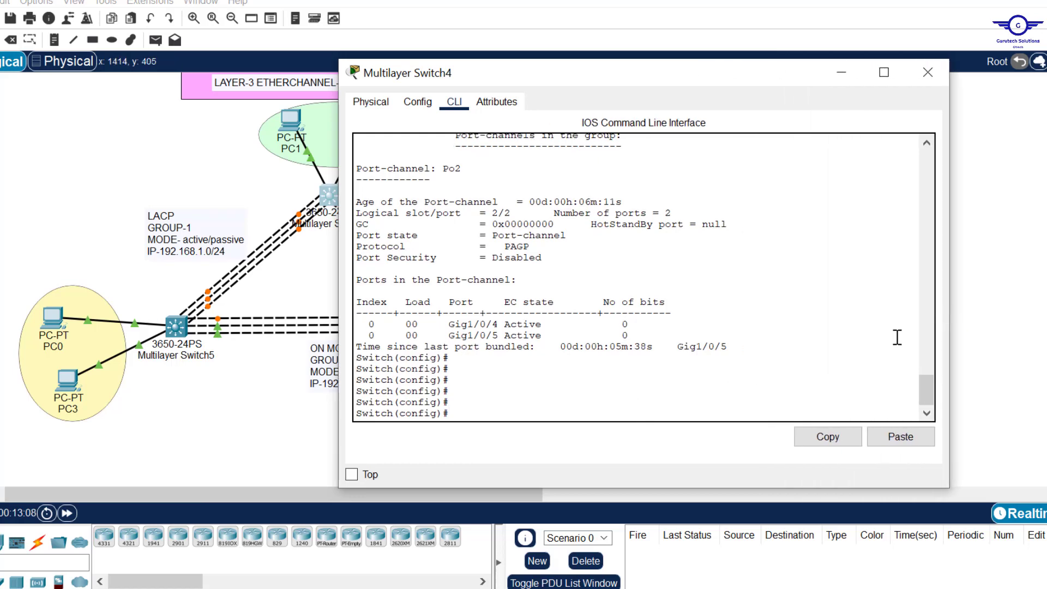
type("do sh eth")
key("Return")
key("Return")
key("Return")
key("Return")
key("Return")
key("Return")
key("Return")
key("Return")
key("Return")
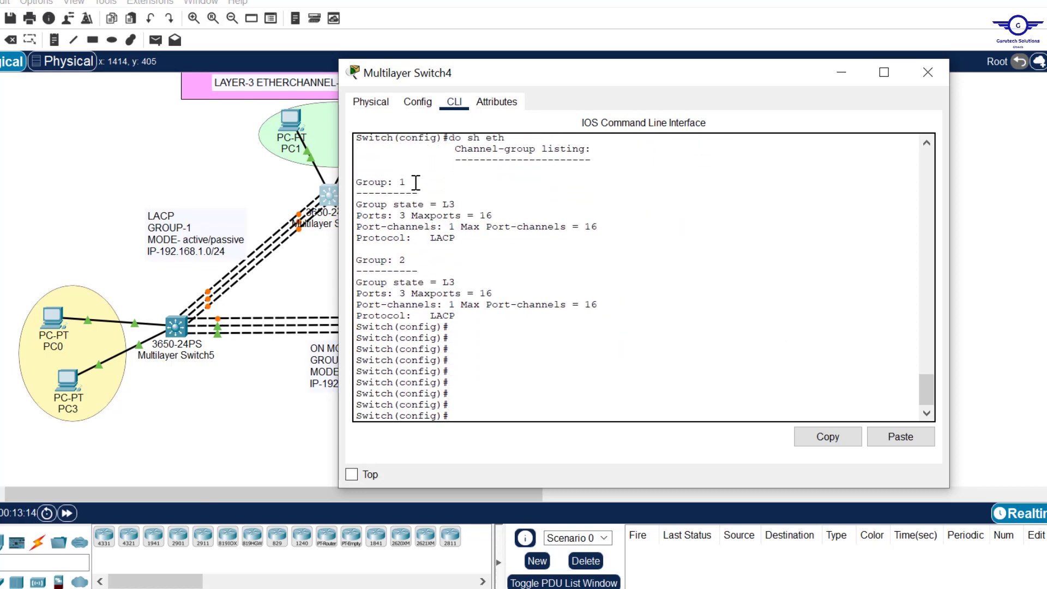
- Examine the group numbers, group state and port count in Multilayer Switch4's channel-group listing
left_click_drag(406, 182, 381, 172)
left_click_drag(420, 261, 369, 260)
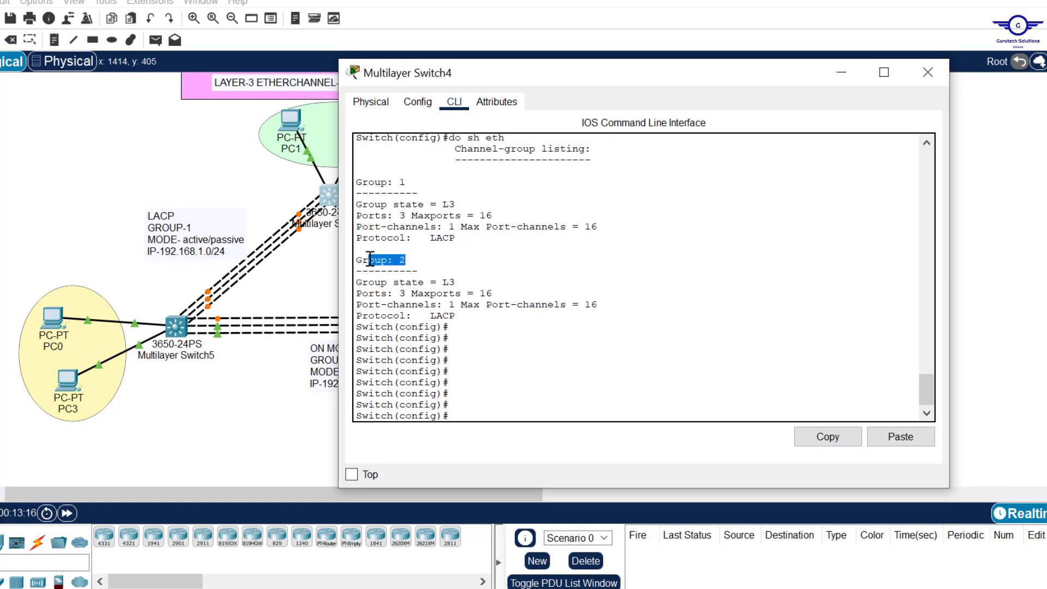
left_click_drag(468, 205, 369, 203)
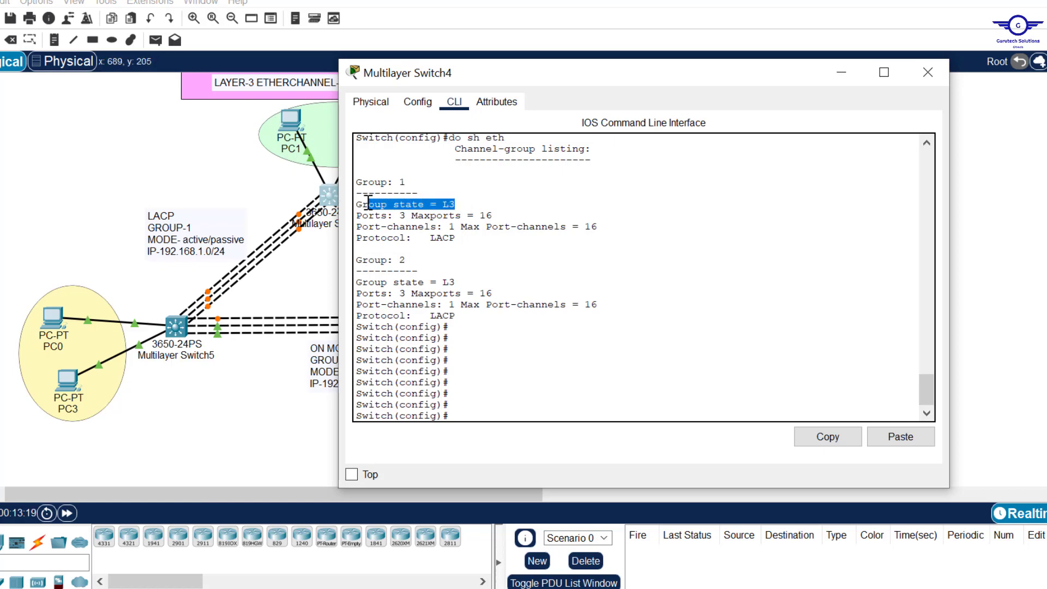
left_click(468, 205)
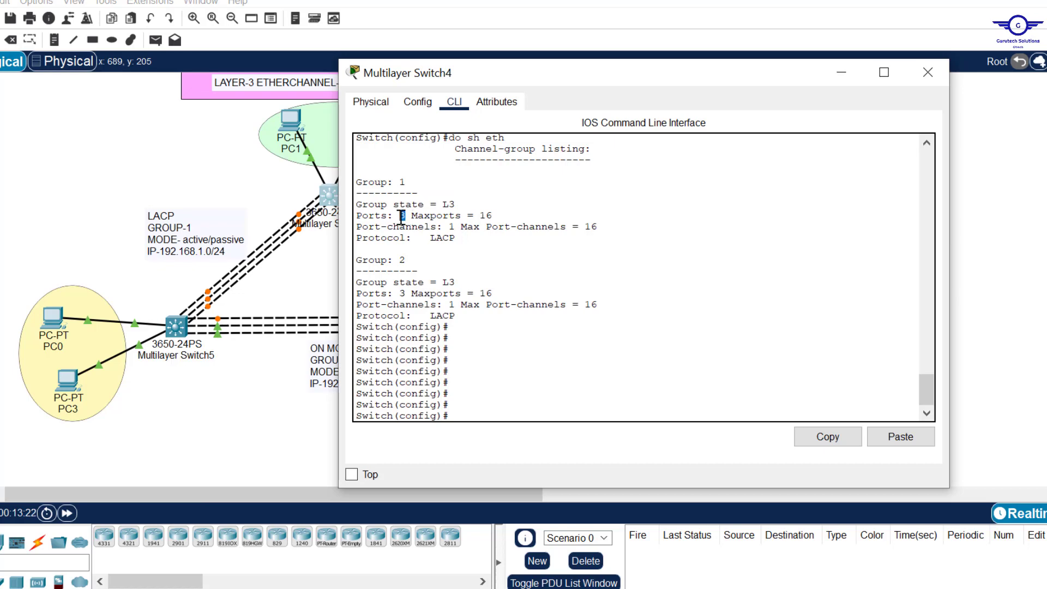
- Open Multilayer Switch5's CLI and display its channel-group listing with do sh eth
left_click(176, 326)
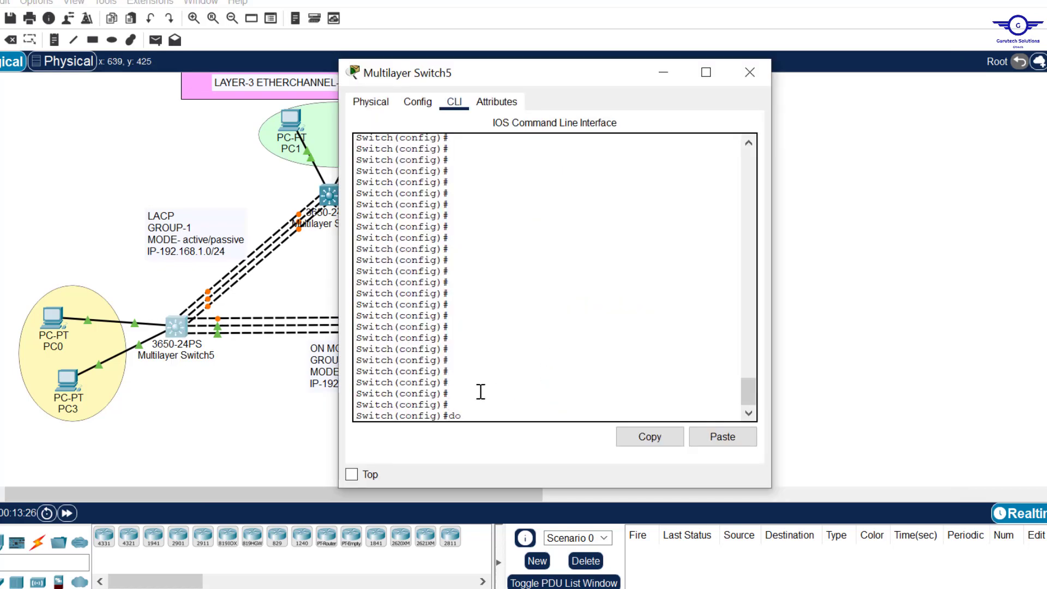
key("Return")
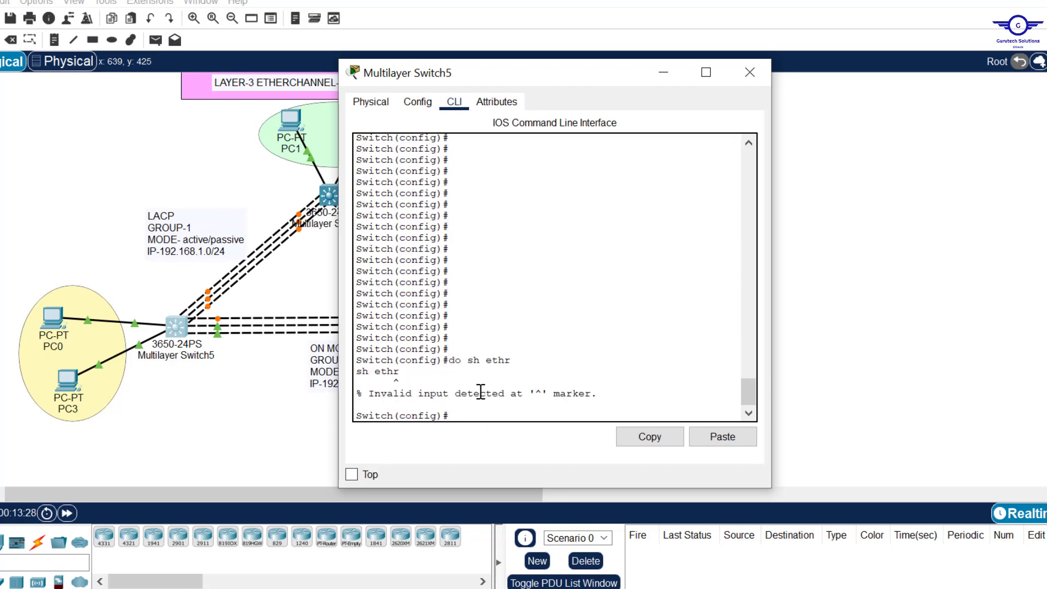
key("Up")
key("BackSpace")
key("Return")
key("Return")
key("Return")
key("Return")
key("Return")
key("Return")
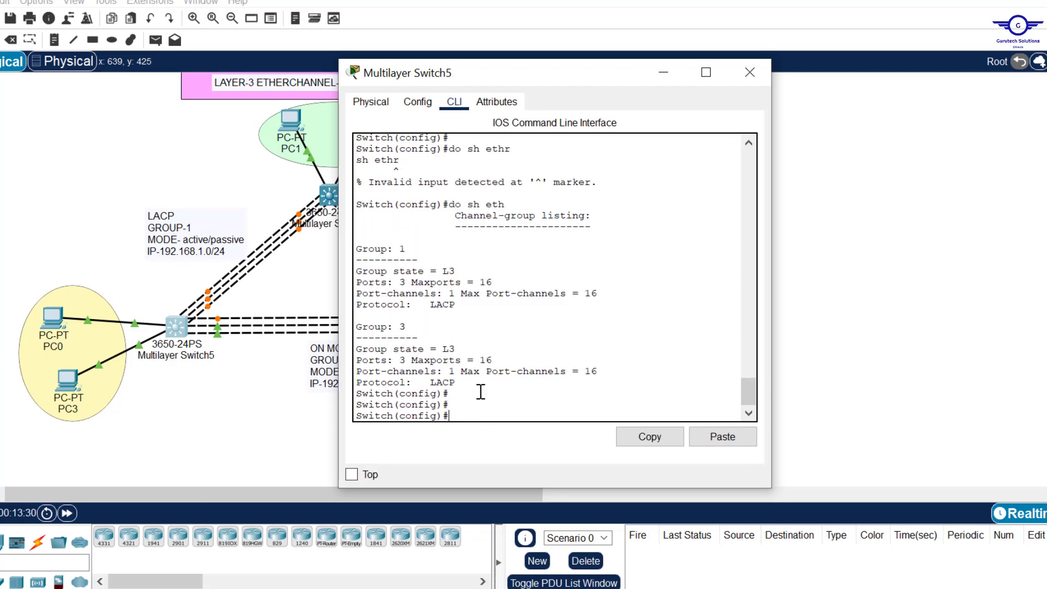
- Examine the group numbers and group state in Multilayer Switch5's channel-group listing, and close the window
left_click_drag(413, 217, 397, 217)
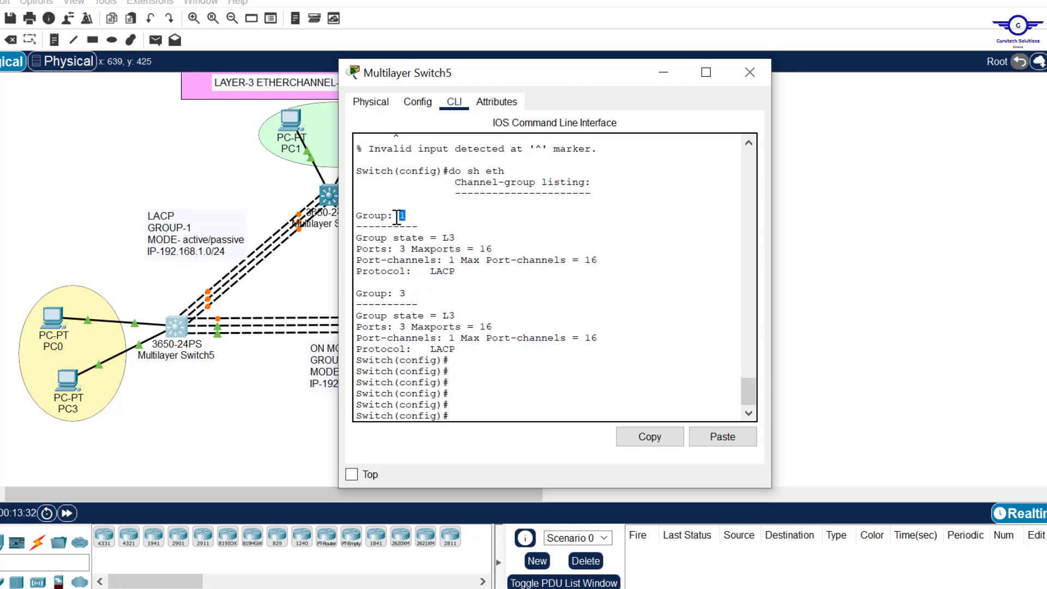
left_click_drag(418, 295, 394, 296)
left_click_drag(456, 238, 393, 248)
left_click(750, 72)
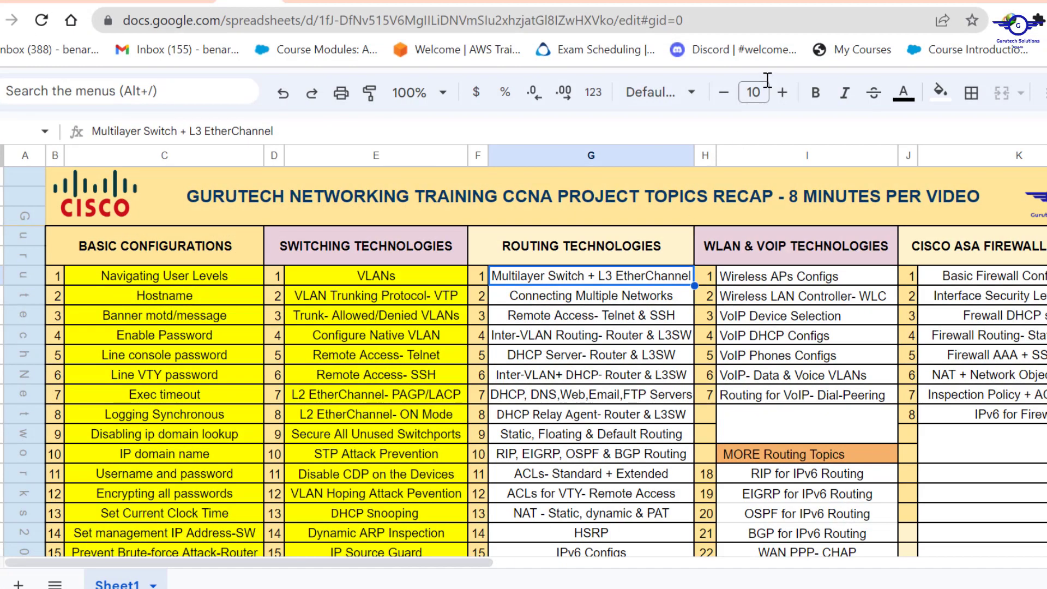
- In the Google Sheets topic list, fill the Multilayer Switch + L3 EtherChannel cell yellow and select the Remote Access- Telnet & SSH cell
left_click(940, 92)
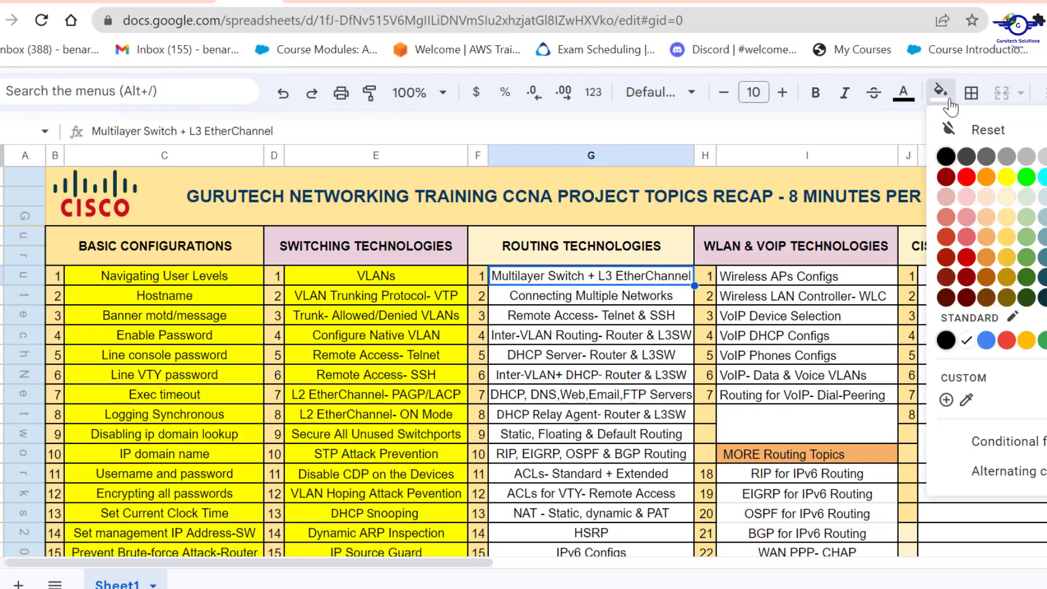
left_click(1007, 188)
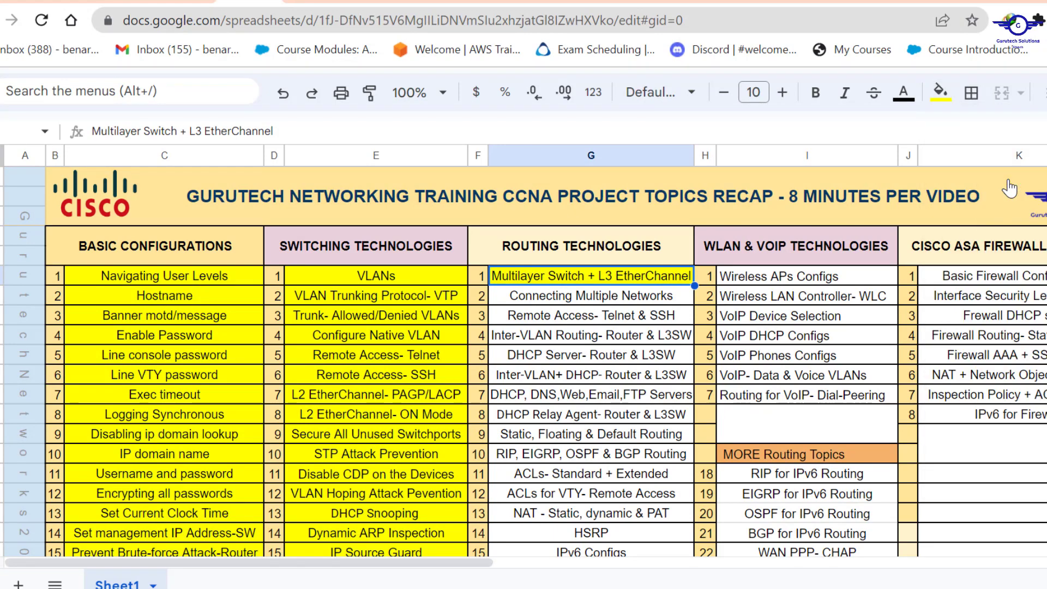
left_click(604, 303)
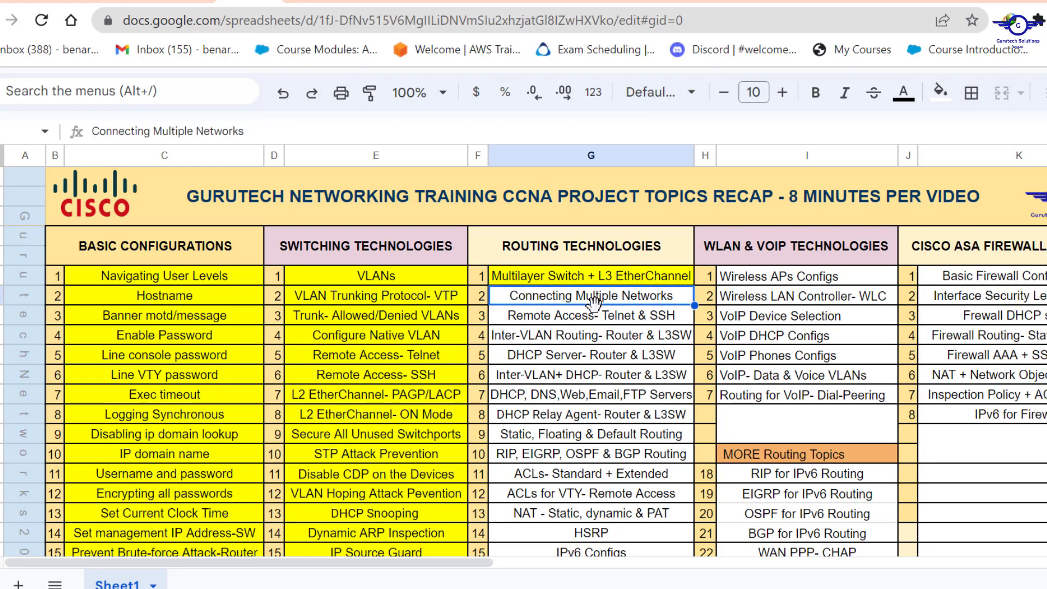
left_click(587, 322)
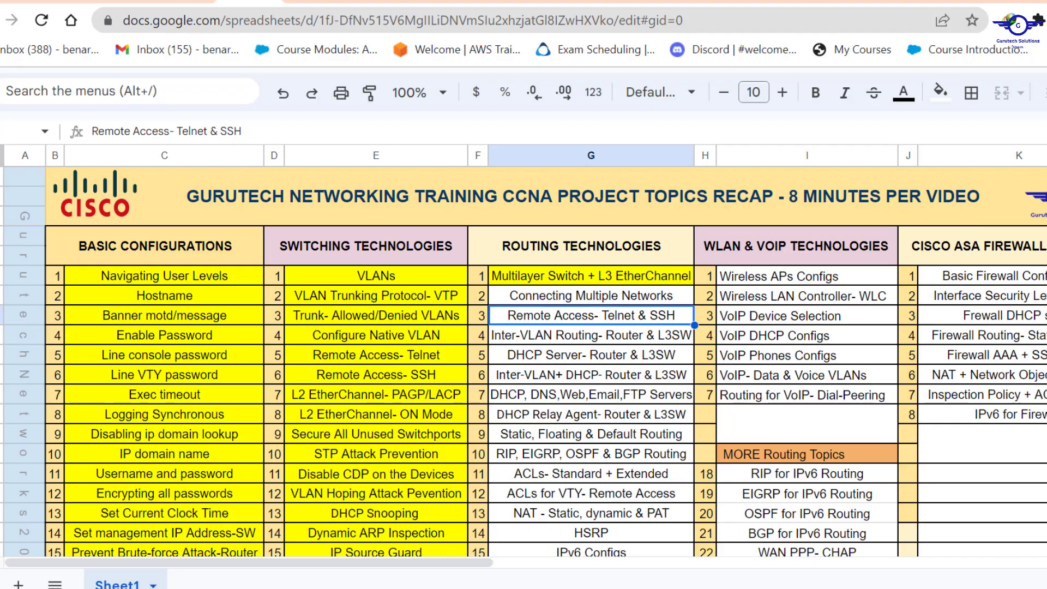